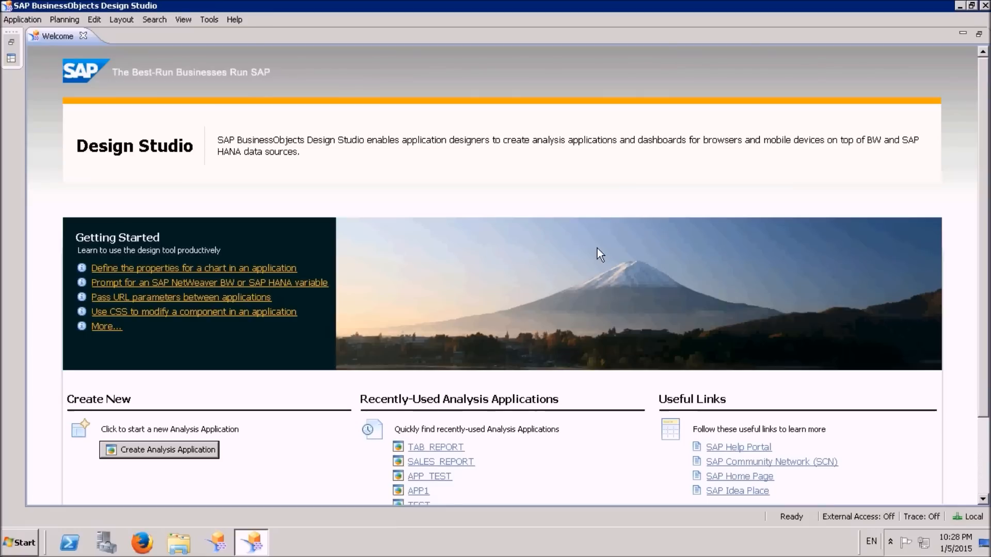
left_click(971, 6)
left_click(609, 5)
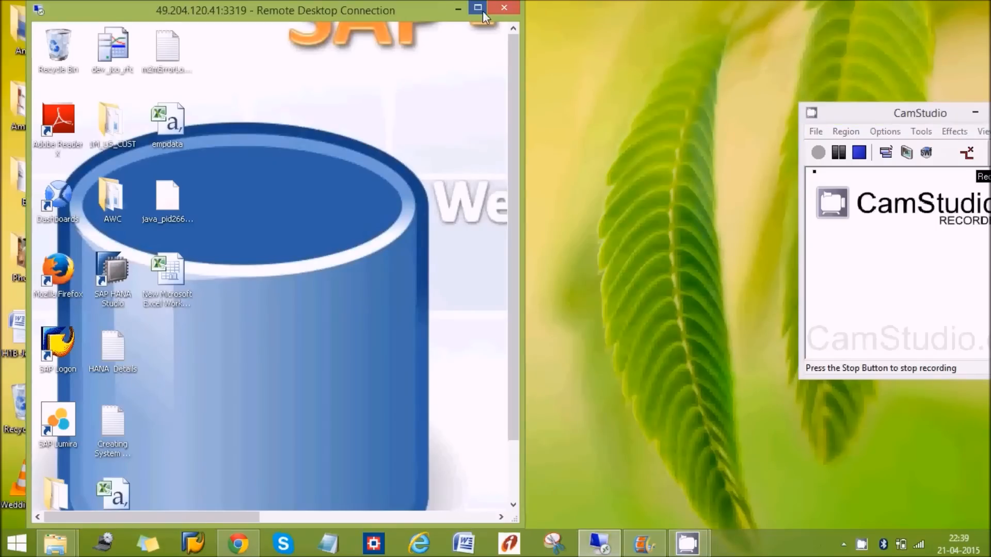
left_click(477, 9)
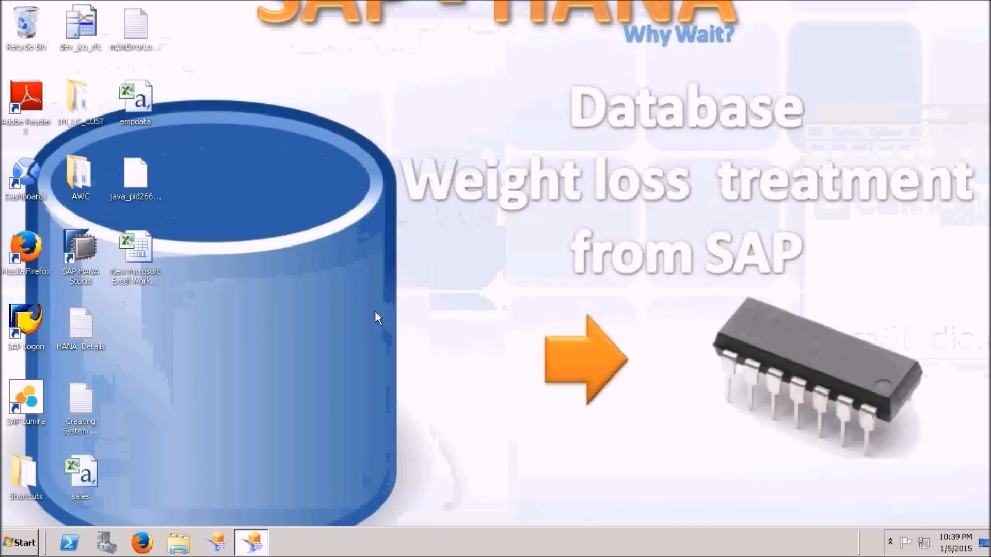
left_click(253, 544)
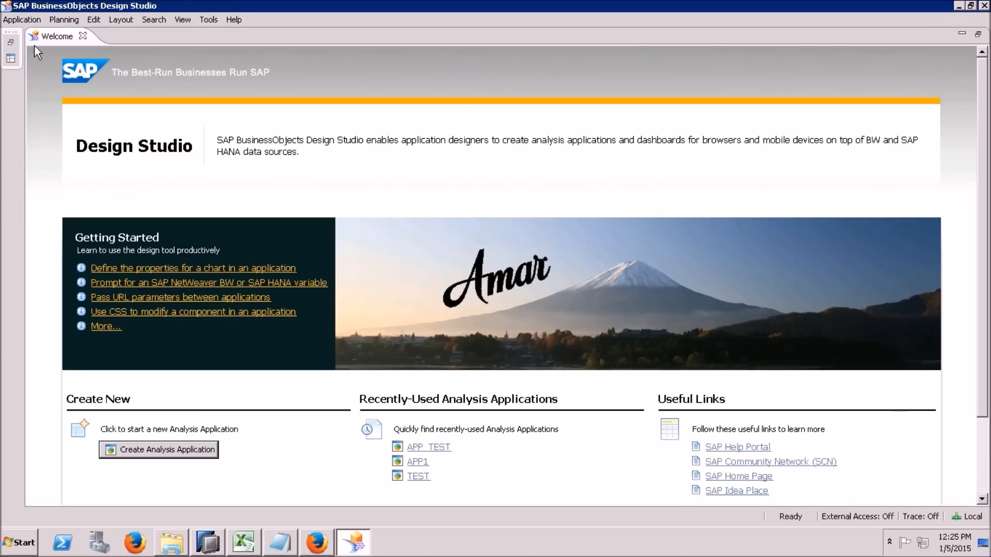
Set up a new analysis application named SALES_REPORT with the description "Sales Report" and Desktop Browser as target device.
left_click(19, 23)
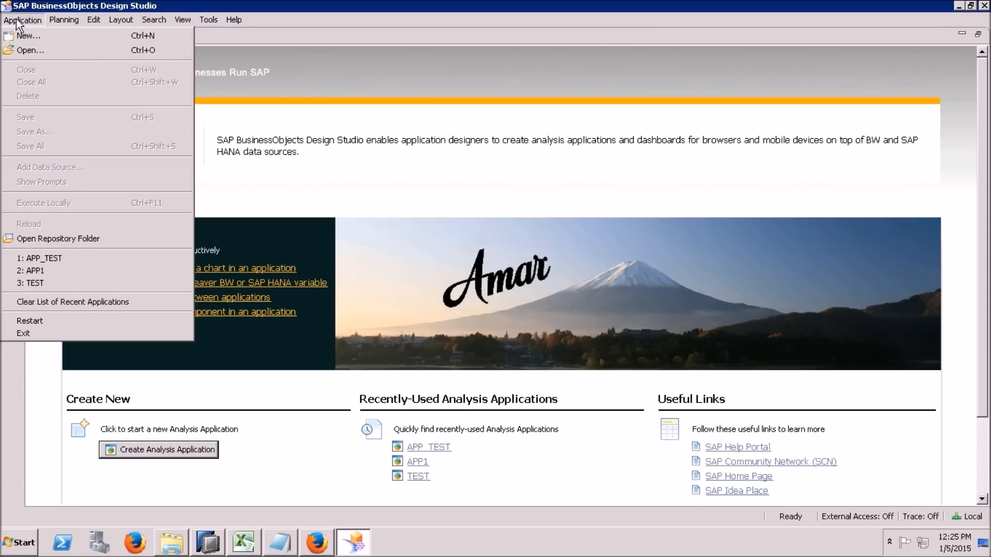
left_click(26, 36)
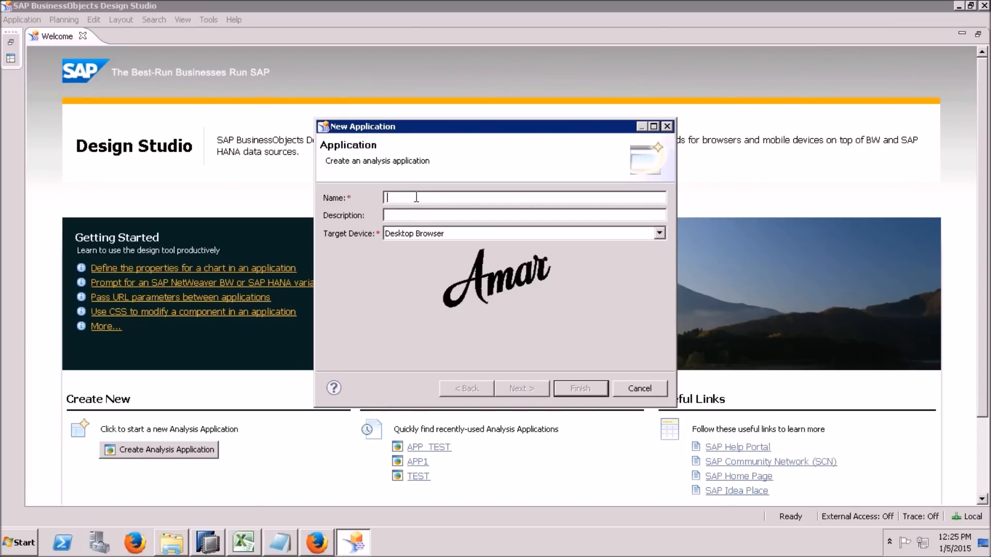
type("SALES_REPORT")
key("Tab")
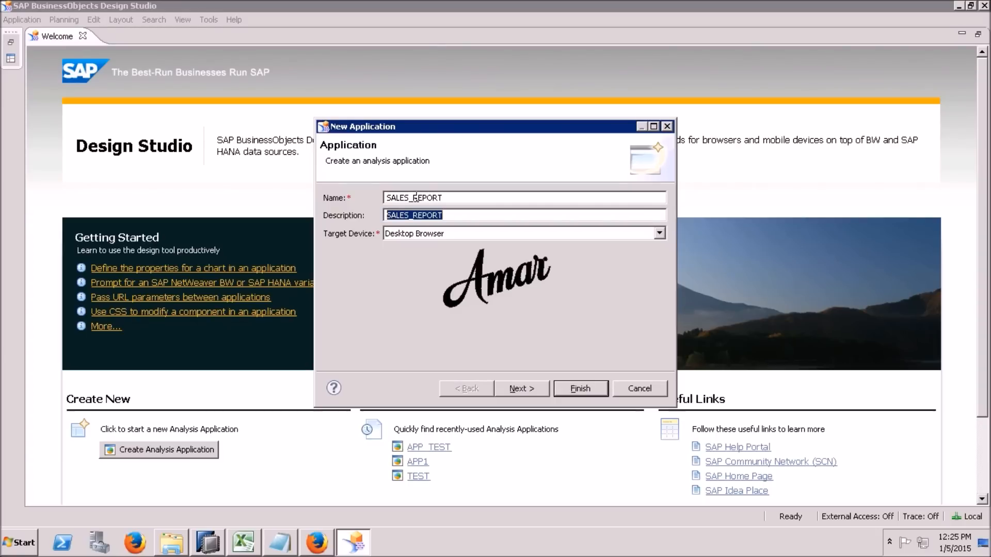
type("Tes")
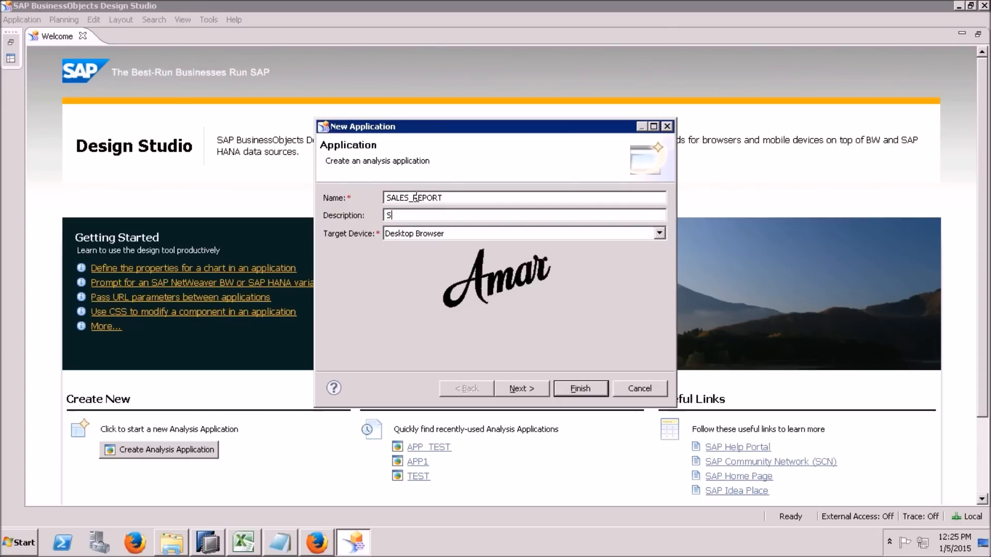
key("BackSpace")
key("BackSpace")
key("BackSpace")
type("Sales ")
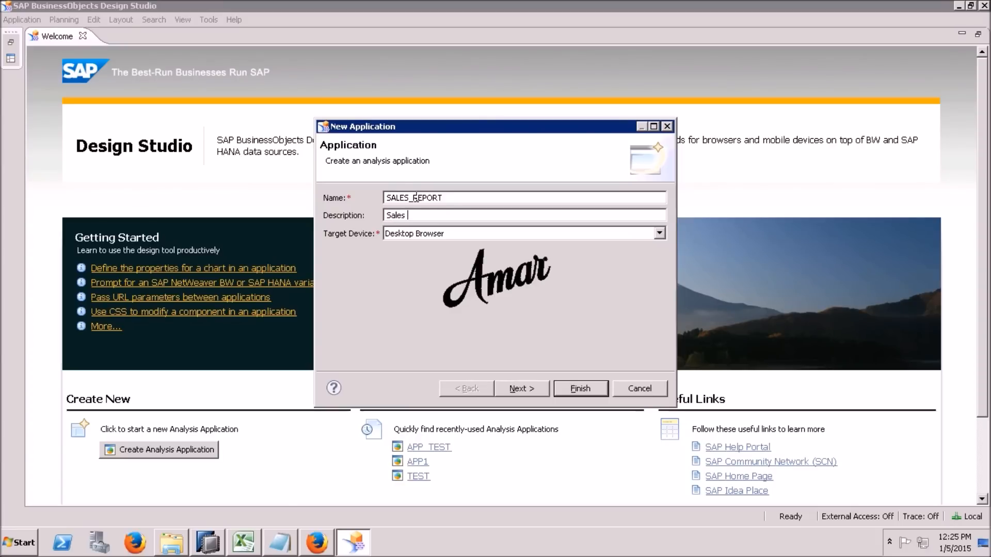
type("Report")
left_click(659, 233)
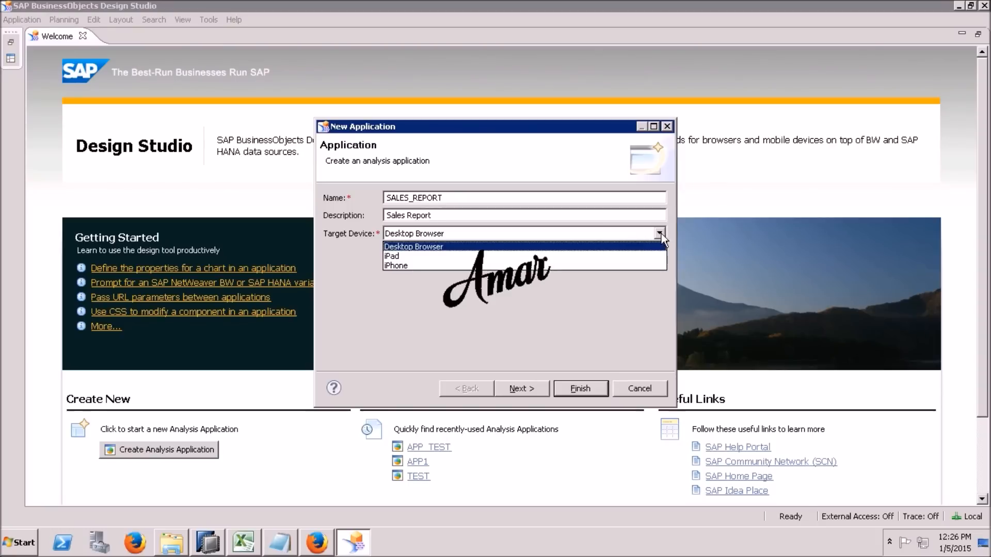
left_click(443, 247)
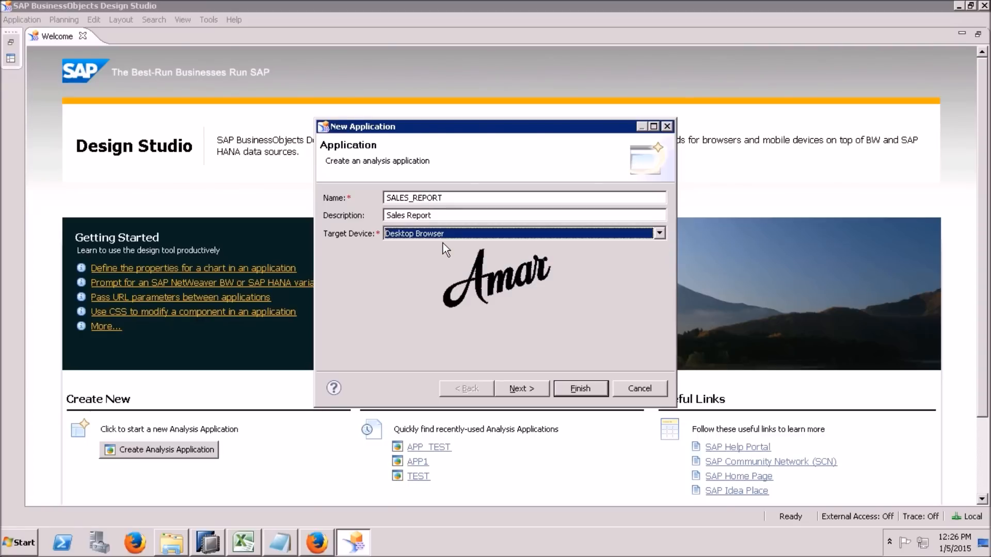
Look through the available templates and create the application from the Blank template.
left_click(537, 394)
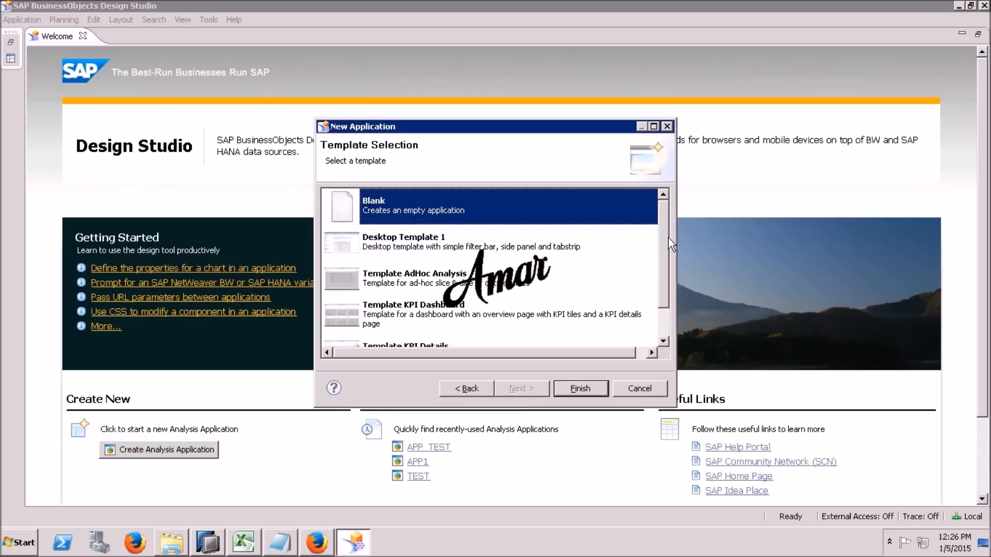
scroll(663, 317, "down", 2)
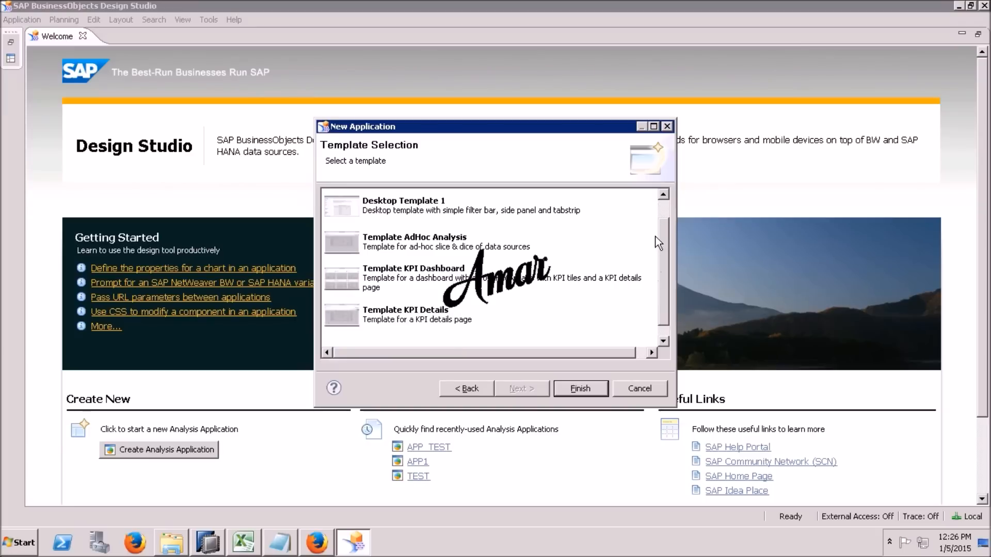
scroll(662, 224, "up", 2)
double_click(406, 207)
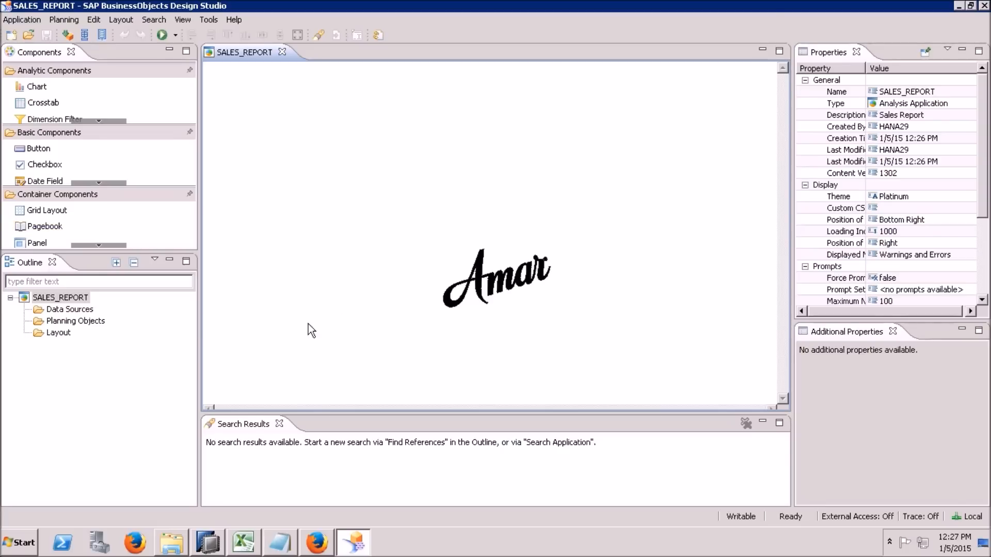
Start adding a new data source to the Data Sources folder of SALES_REPORT.
left_click(58, 311)
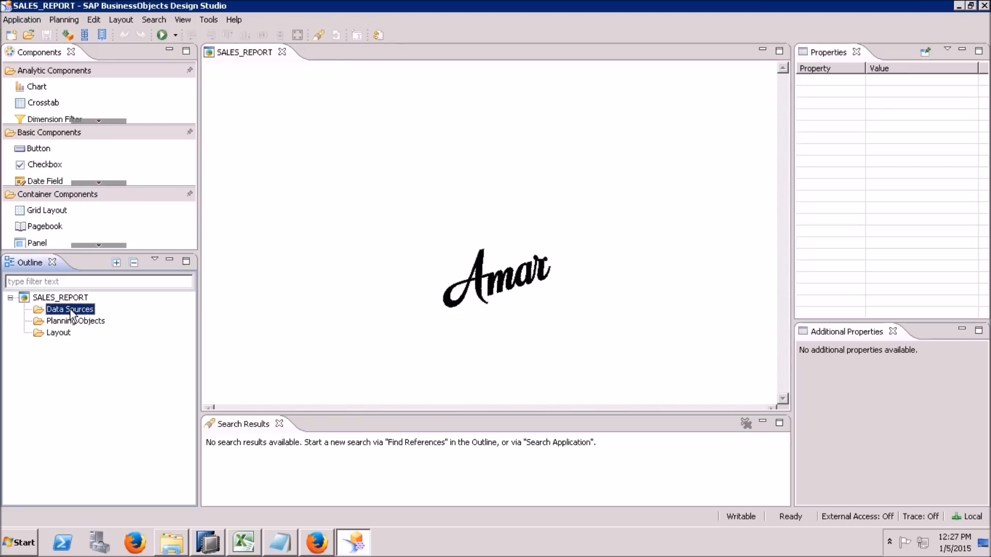
right_click(70, 313)
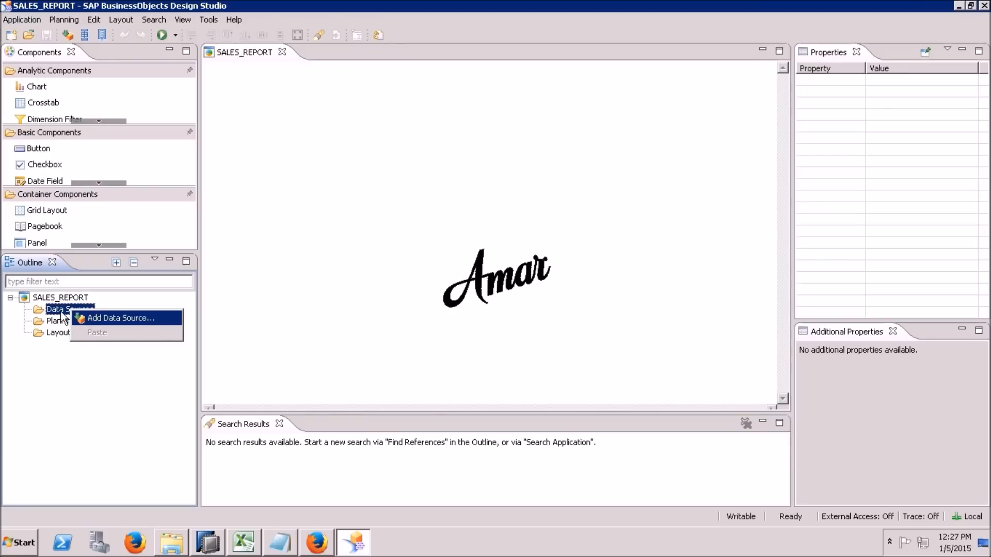
left_click(57, 310)
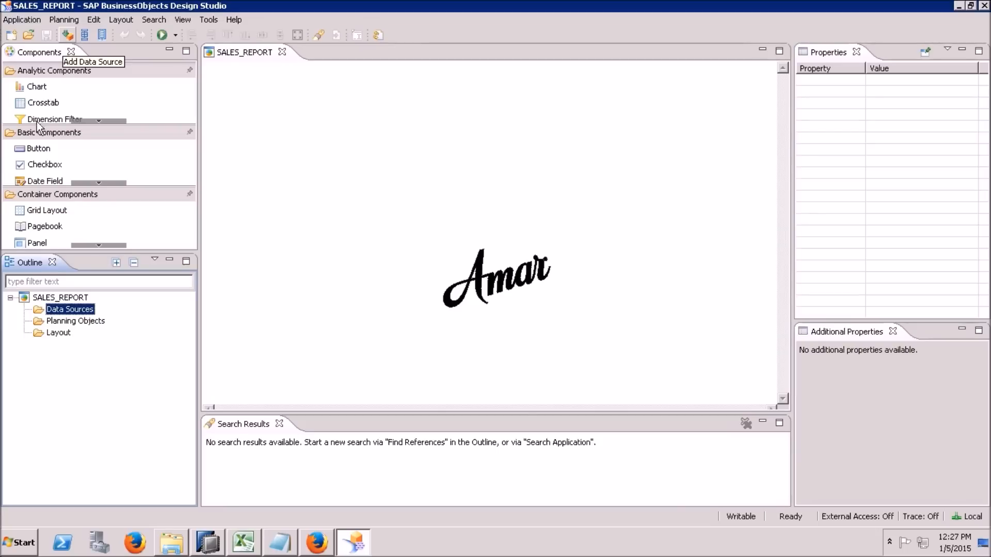
left_click(66, 36)
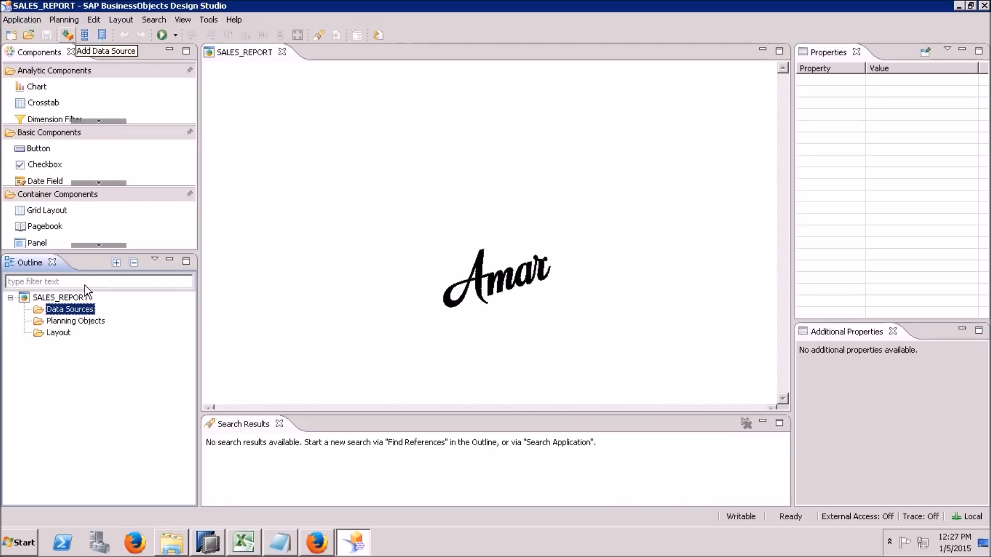
right_click(85, 306)
left_click(94, 310)
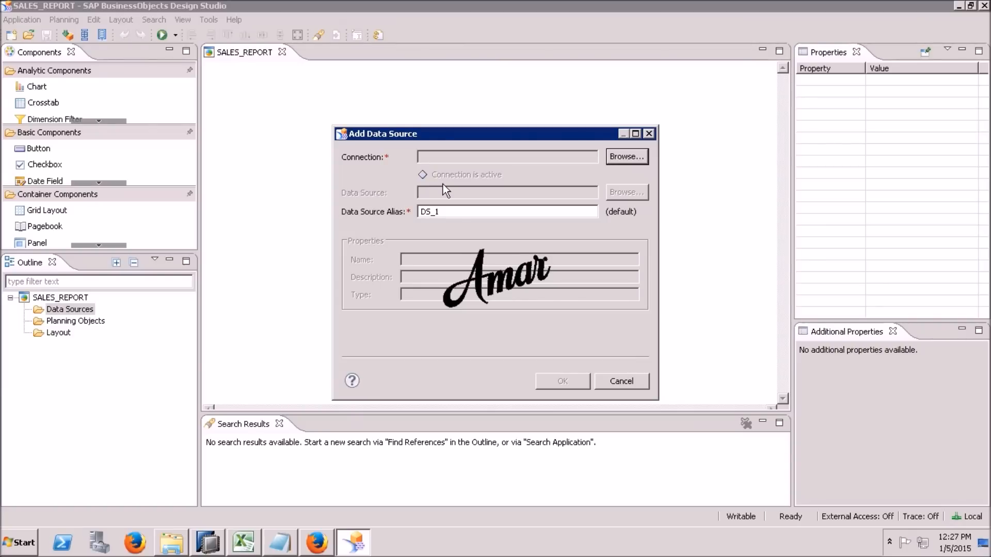
left_click_drag(424, 131, 389, 106)
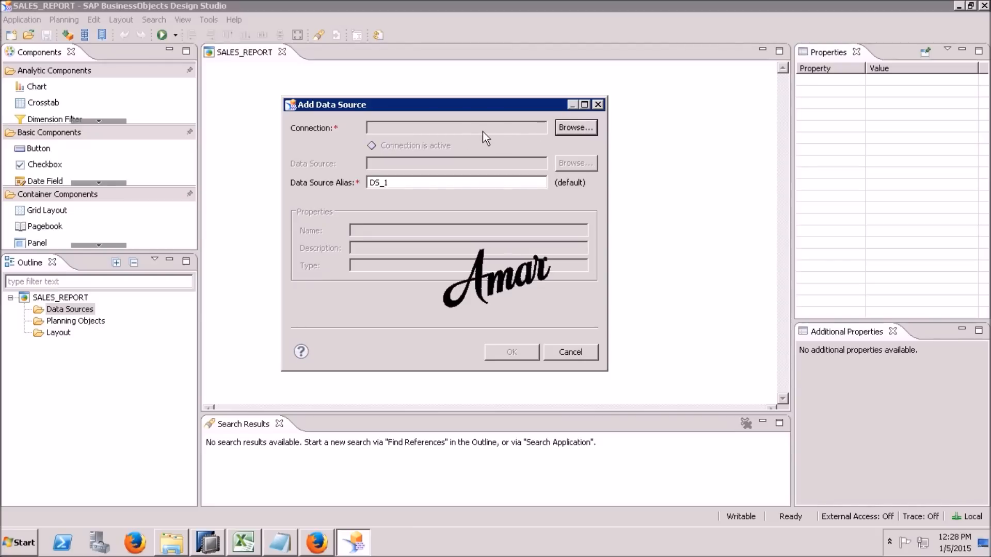
Choose the HANA32 connection for the data source and log on to it with the account password.
left_click(560, 125)
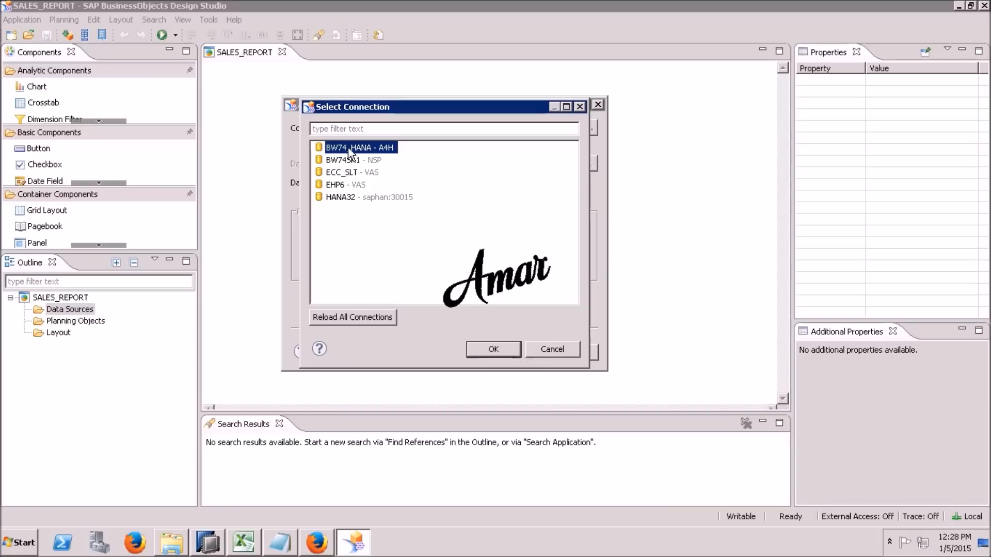
left_click(331, 200)
left_click(493, 350)
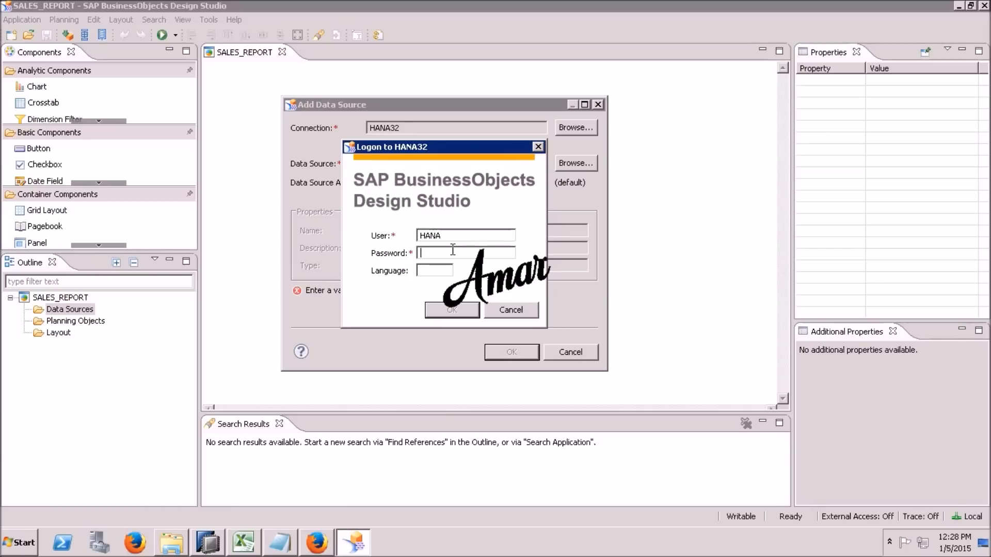
type("••••••••")
left_click(453, 315)
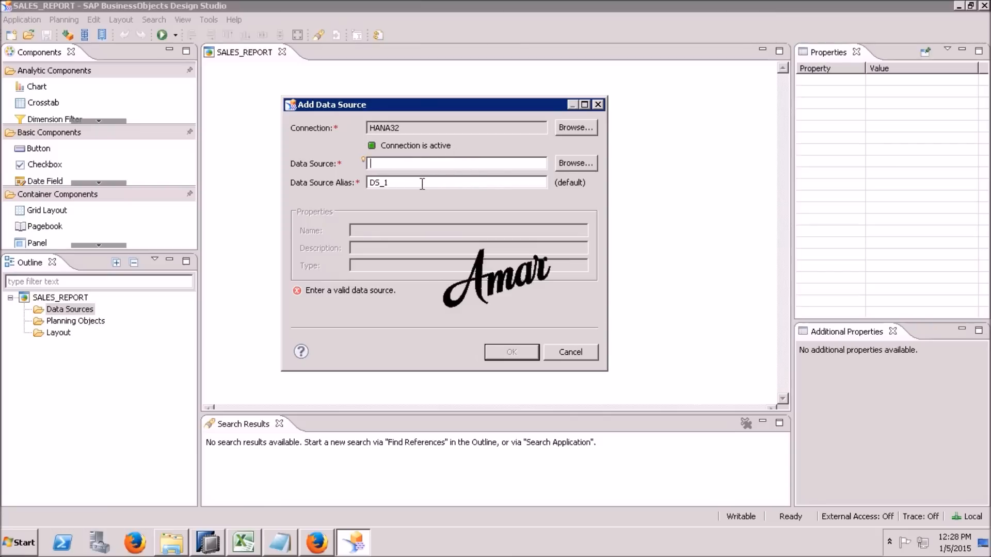
Browse the connection's data source folders and expand the package1 folder.
left_click(580, 162)
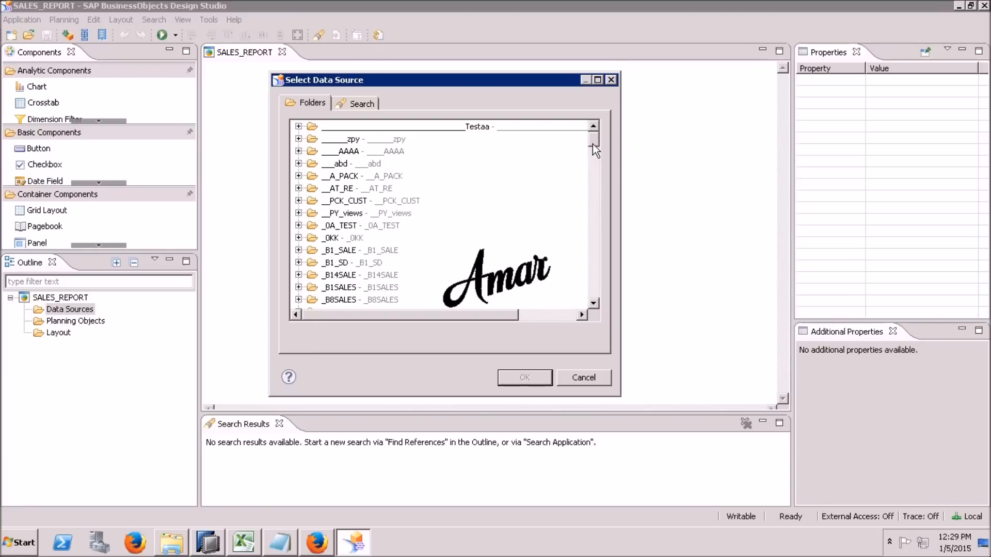
left_click_drag(592, 144, 594, 191)
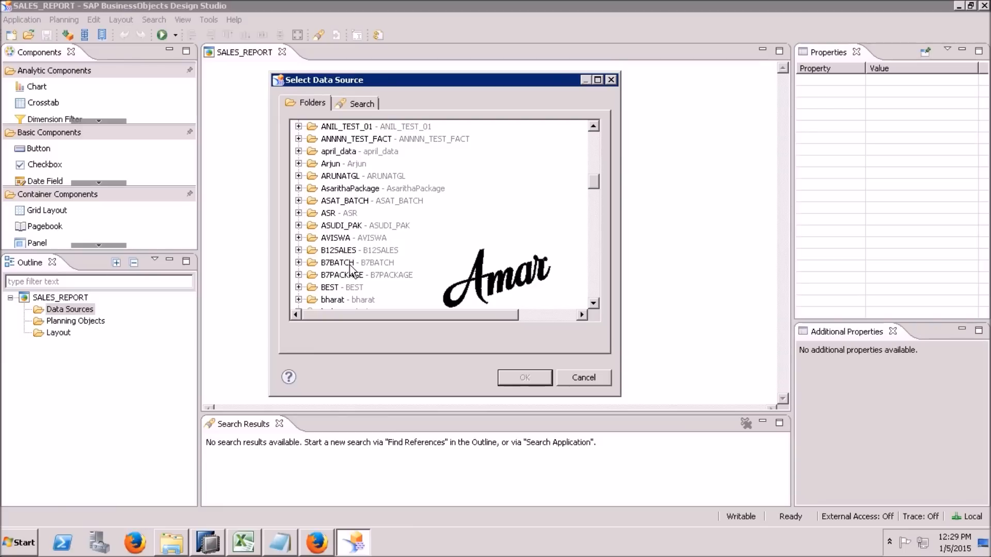
left_click_drag(592, 185, 593, 195)
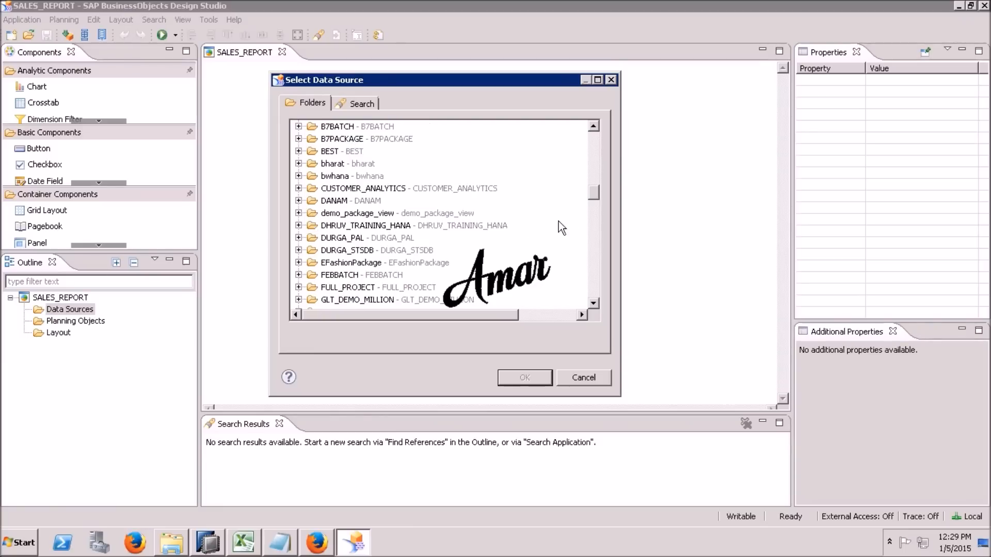
left_click_drag(593, 193, 591, 212)
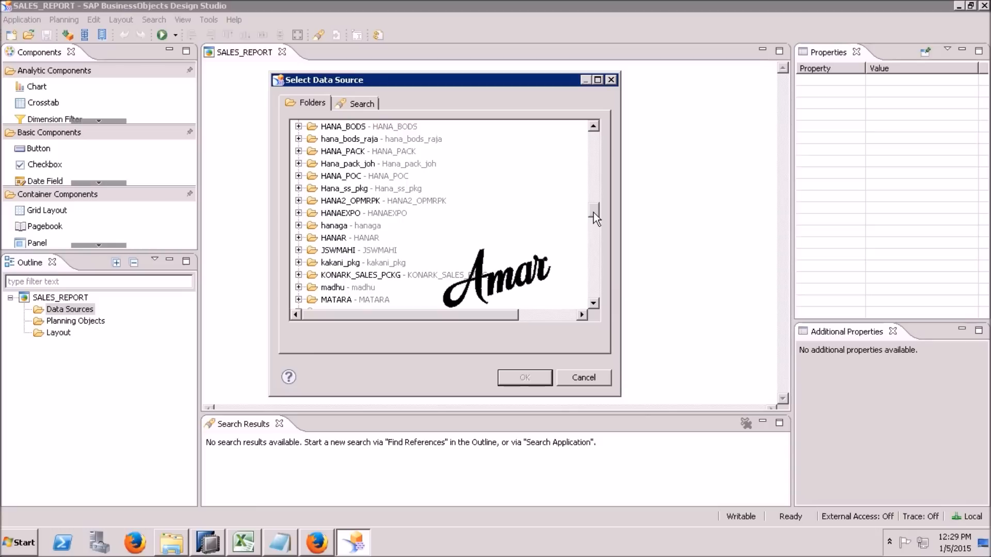
left_click_drag(593, 213, 593, 224)
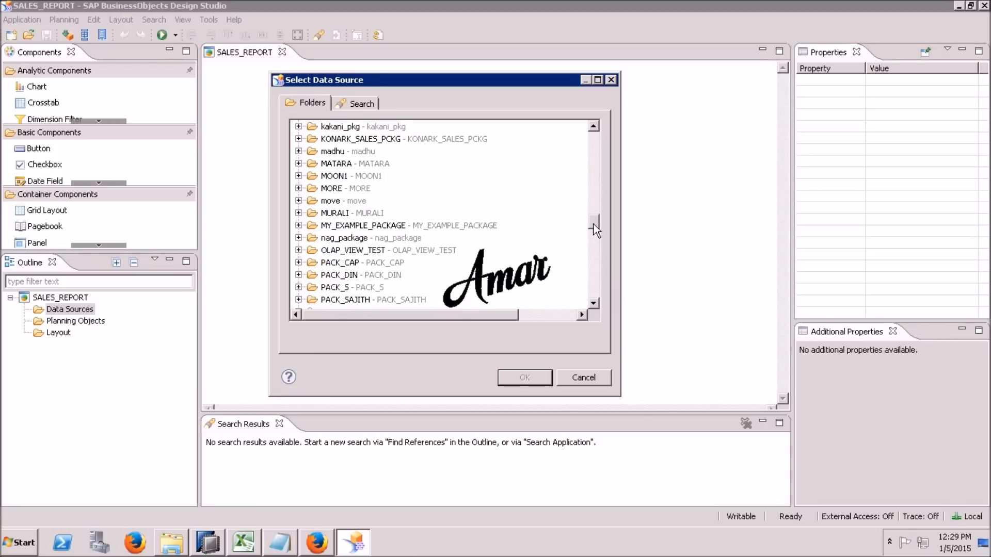
left_click_drag(593, 224, 594, 251)
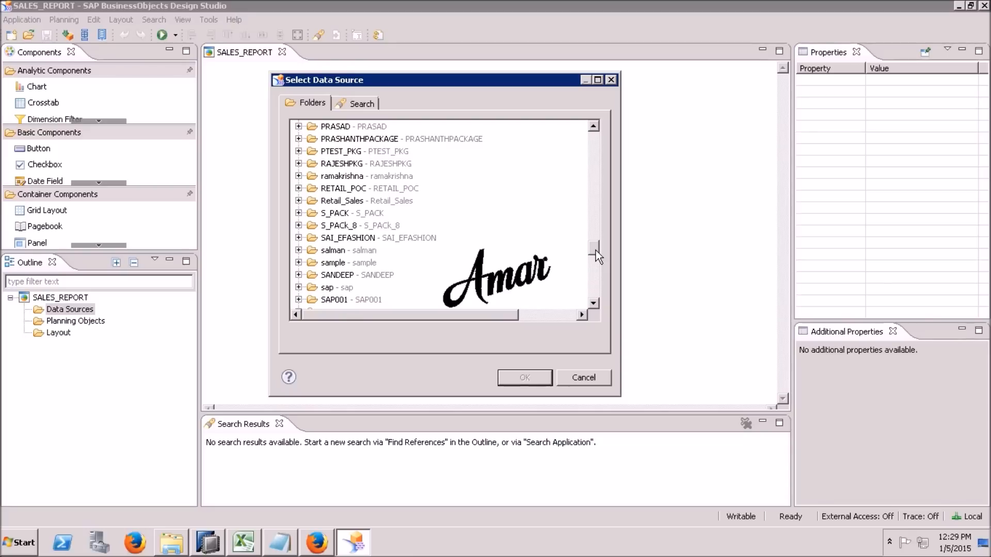
left_click_drag(596, 249, 595, 241)
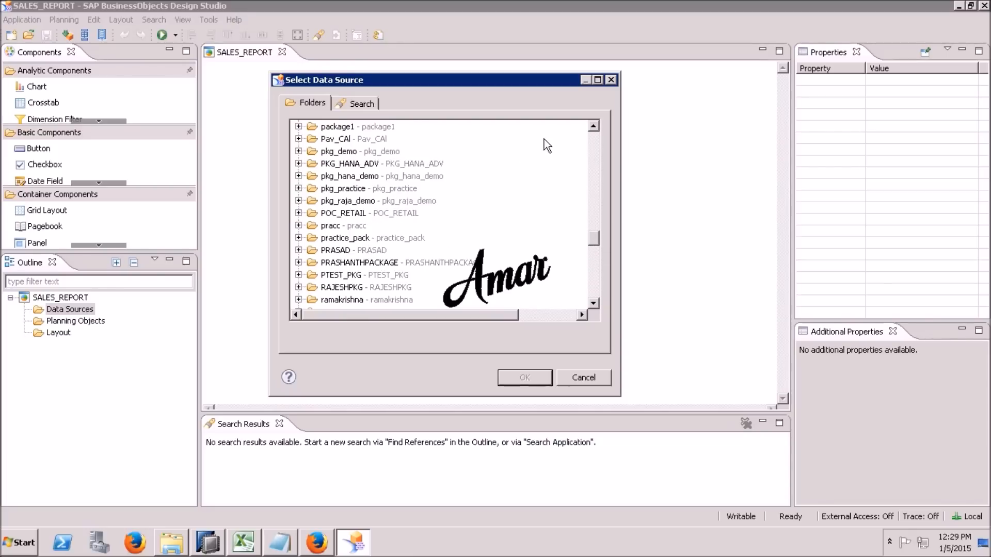
left_click(576, 126)
scroll(586, 126, "up", 5)
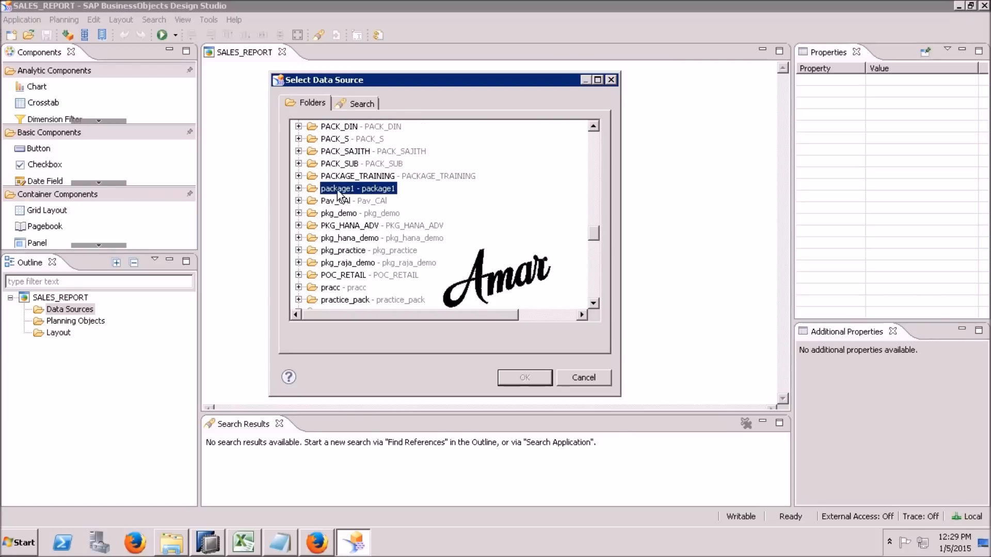
left_click(298, 189)
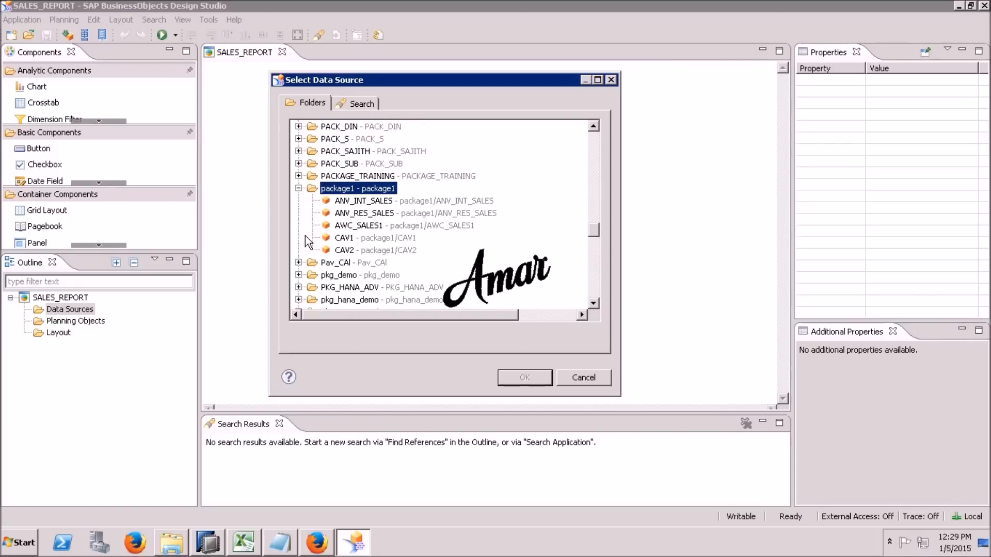
Choose the CAV2 view in package1 as the data source and confirm the selection.
left_click(355, 202)
left_click(359, 213)
left_click(363, 225)
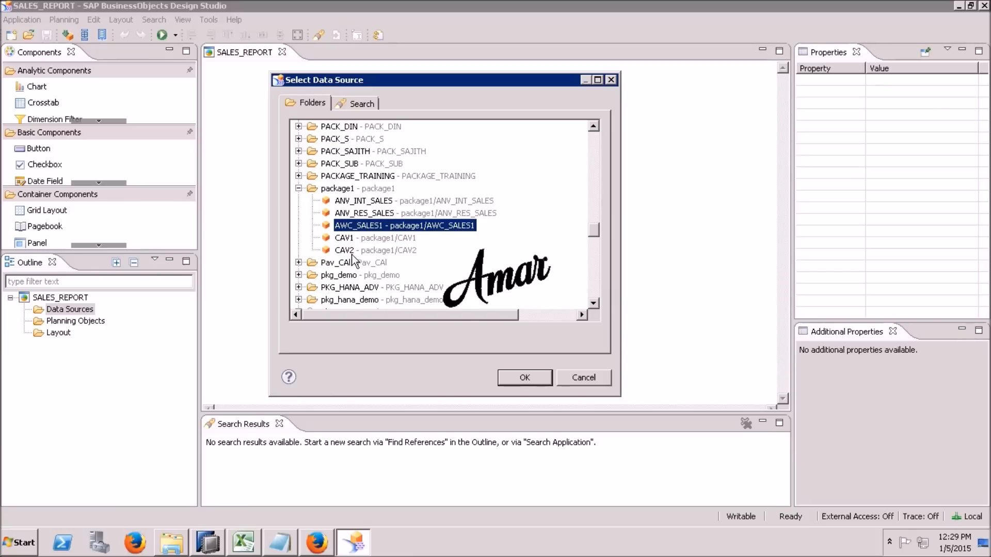
left_click(368, 251)
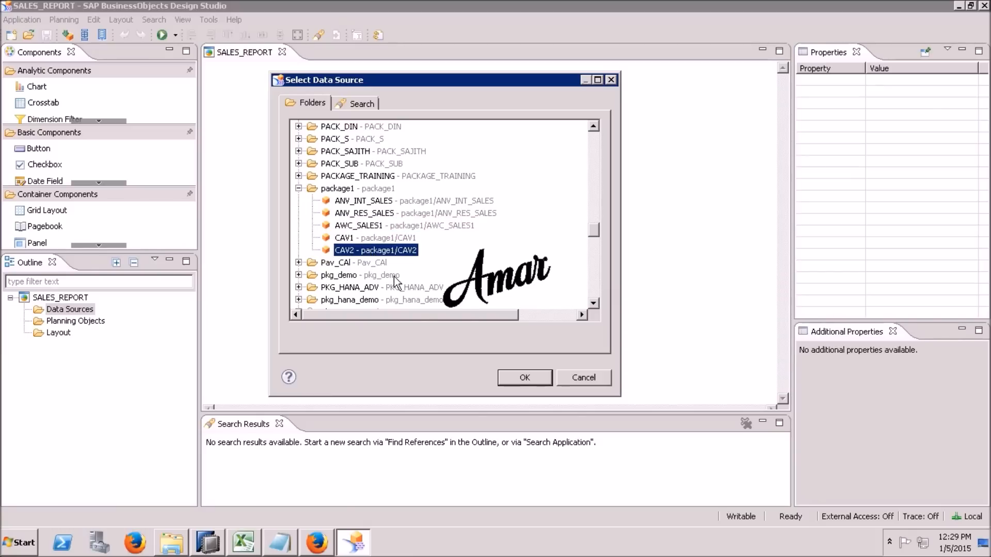
left_click(528, 383)
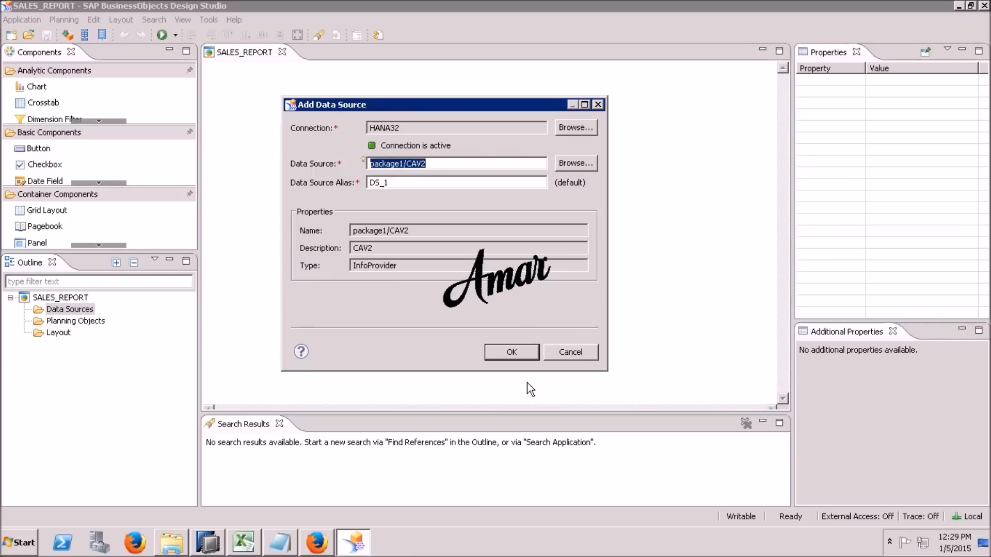
Set the data source alias to SALES_DS and finish adding the package1/CAV2 data source.
left_click(419, 183)
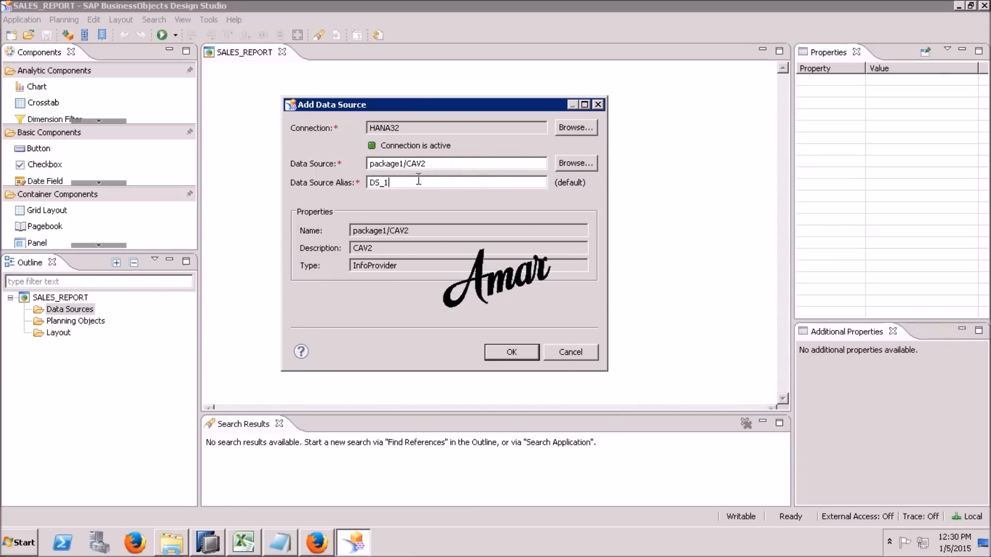
key("BackSpace")
key("BackSpace")
key("BackSpace")
key("BackSpace")
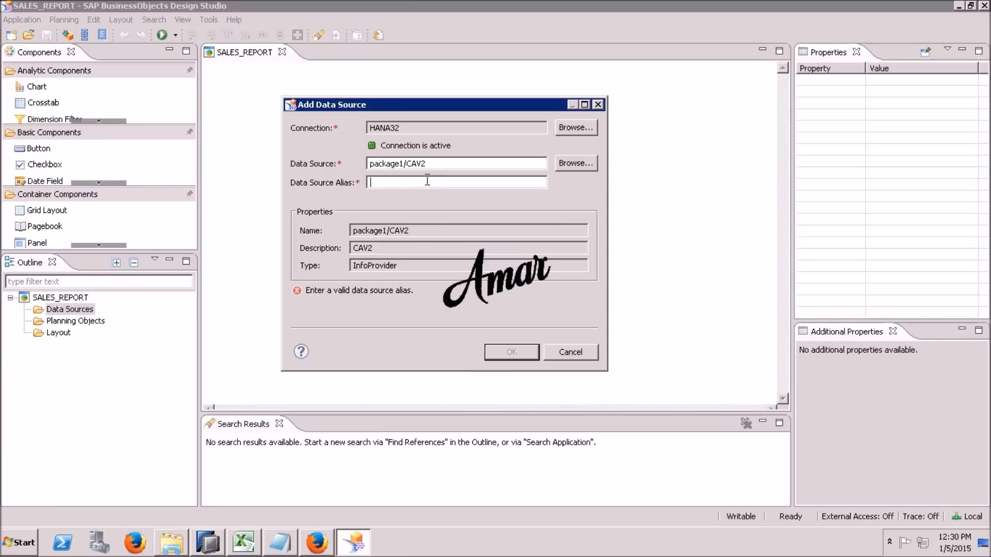
type("SALES-")
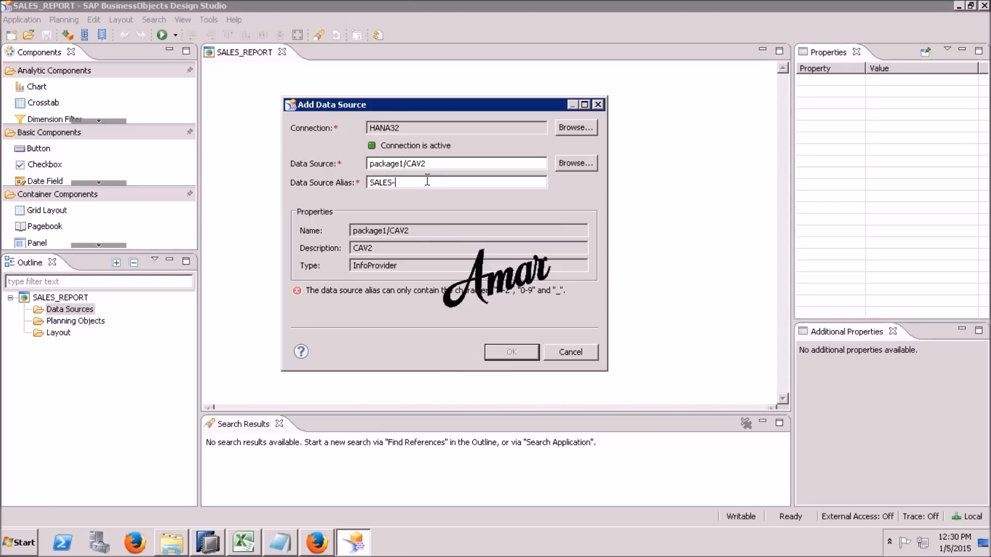
key("BackSpace")
type("_")
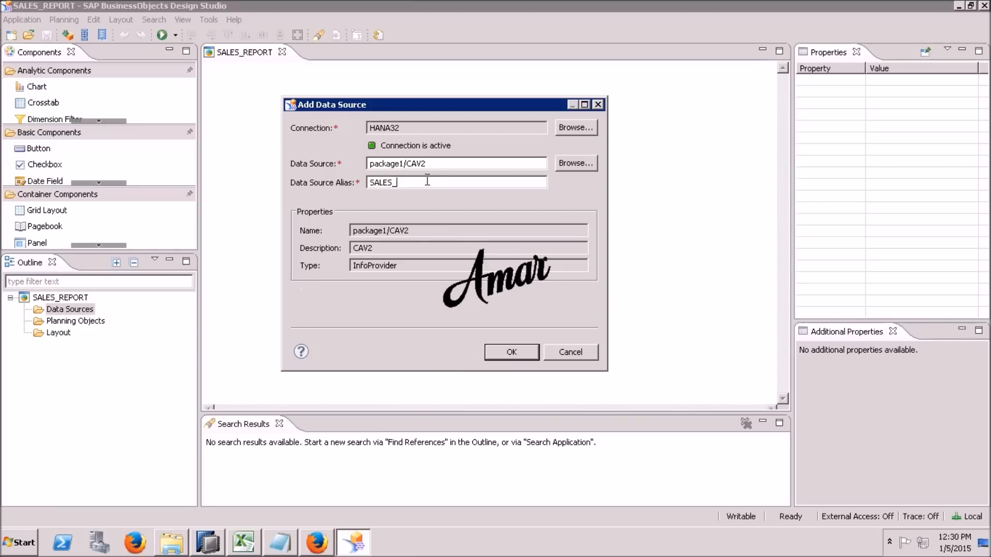
type("DS")
left_click(510, 352)
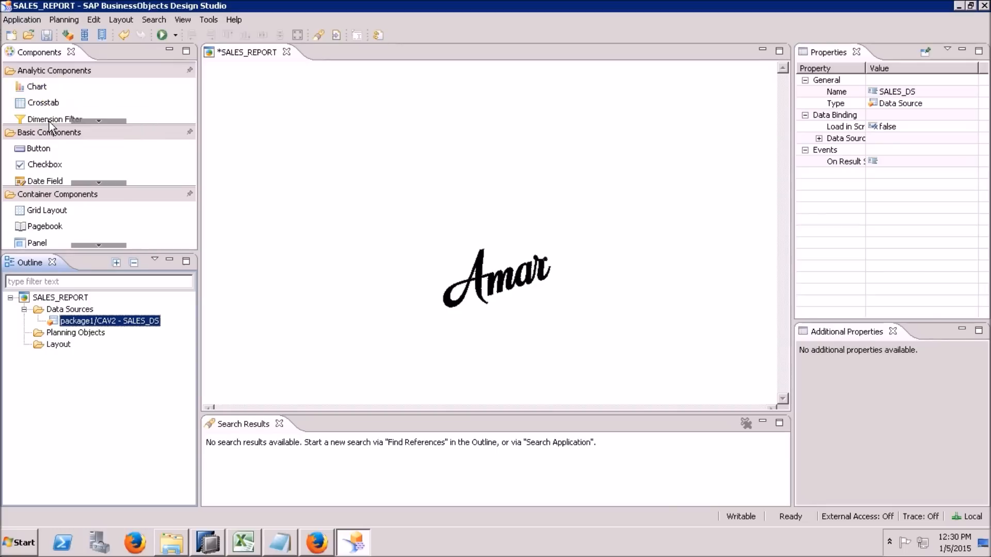
Add a Chart component to the canvas and position it about 54 from the top and 119 from the left.
left_click(98, 121)
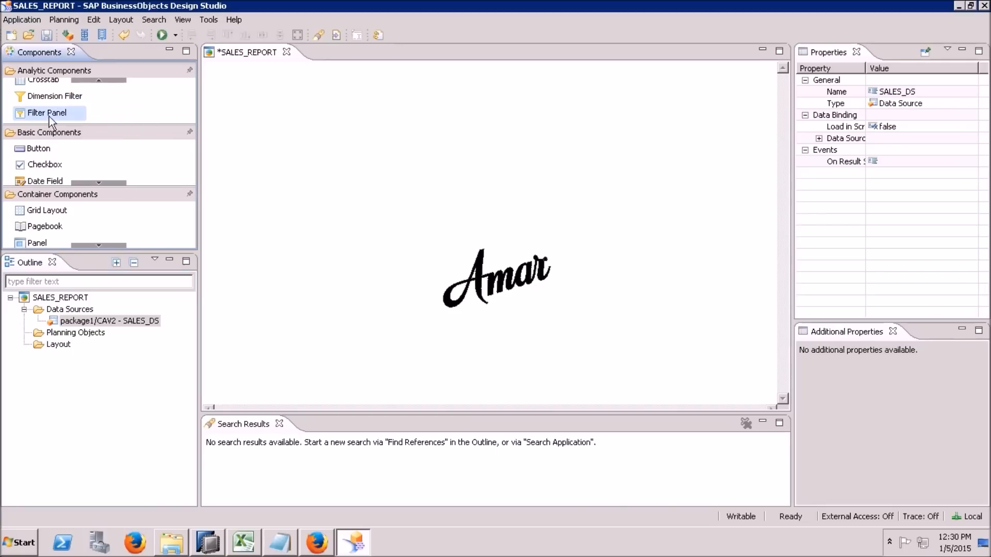
left_click(114, 79)
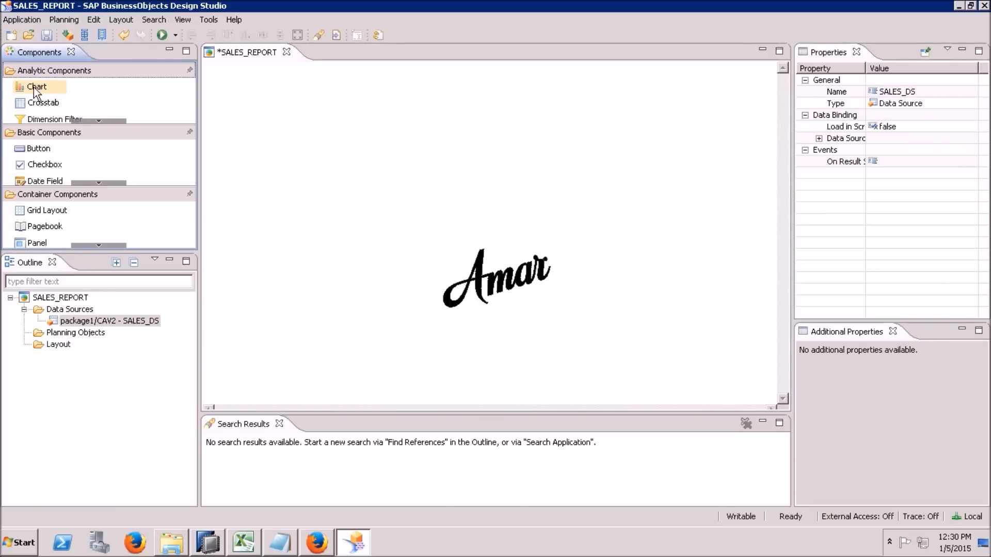
left_click_drag(33, 88, 417, 126)
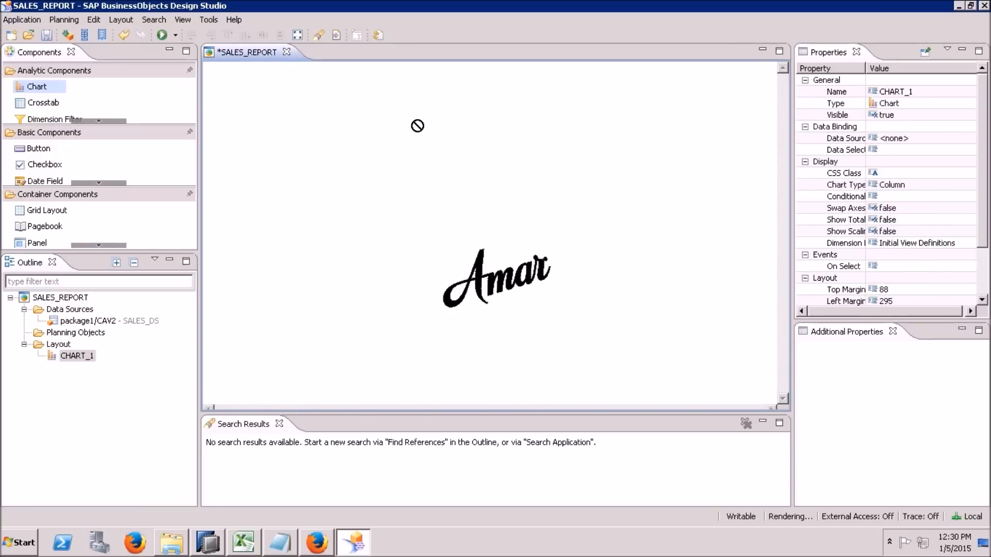
left_click_drag(477, 173, 409, 168)
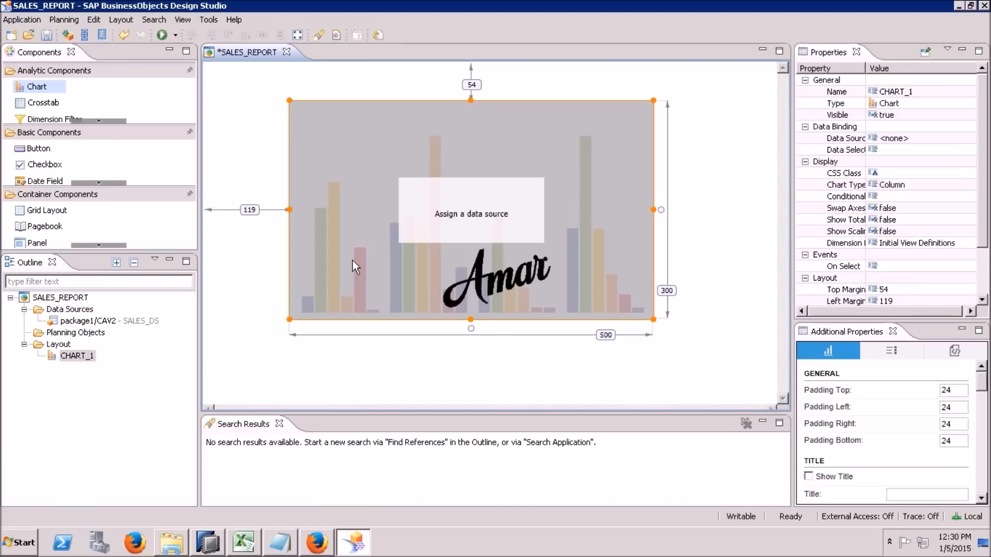
Assign the SALES_DS data source to the chart and move it to a top margin of about 32 and left margin of about 123.
left_click_drag(63, 322, 471, 219)
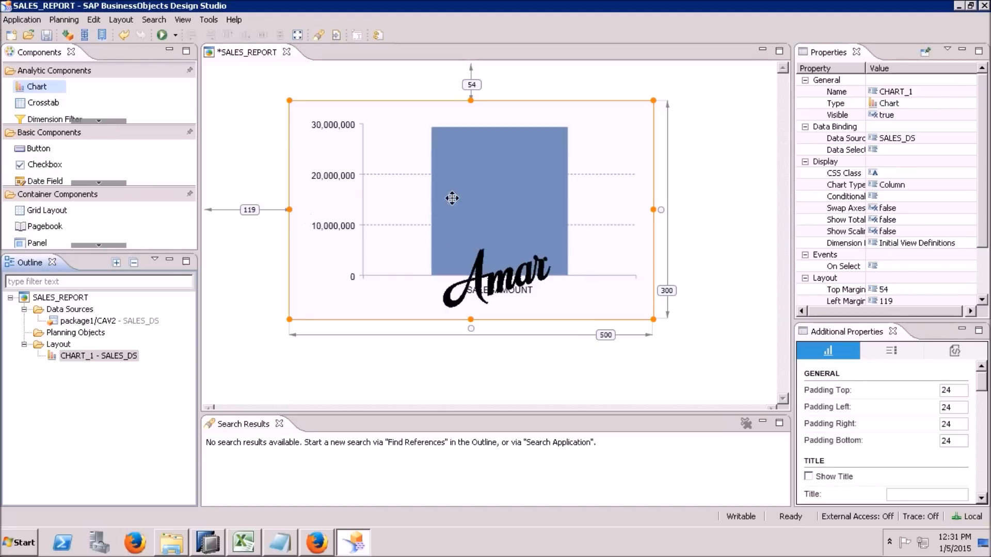
left_click_drag(473, 191, 452, 217)
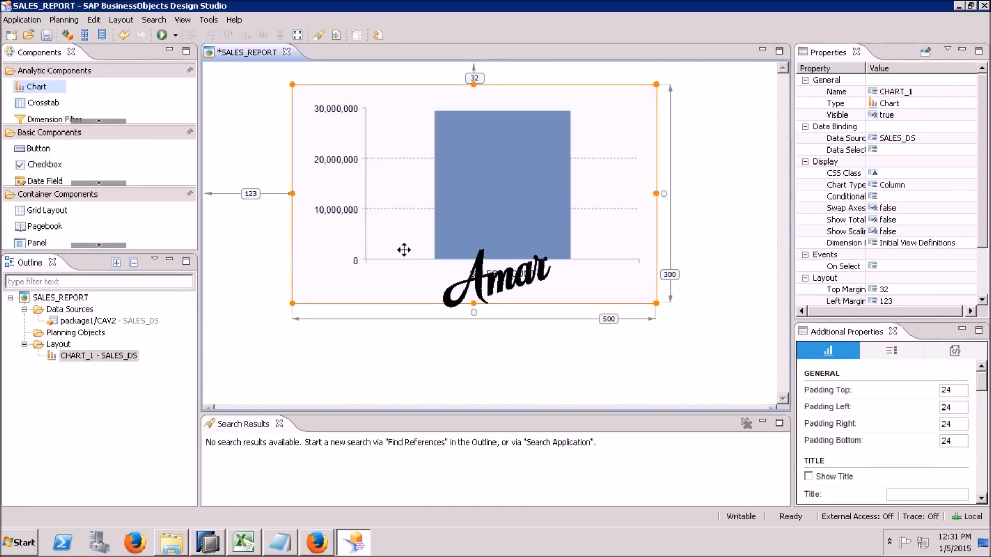
left_click(253, 345)
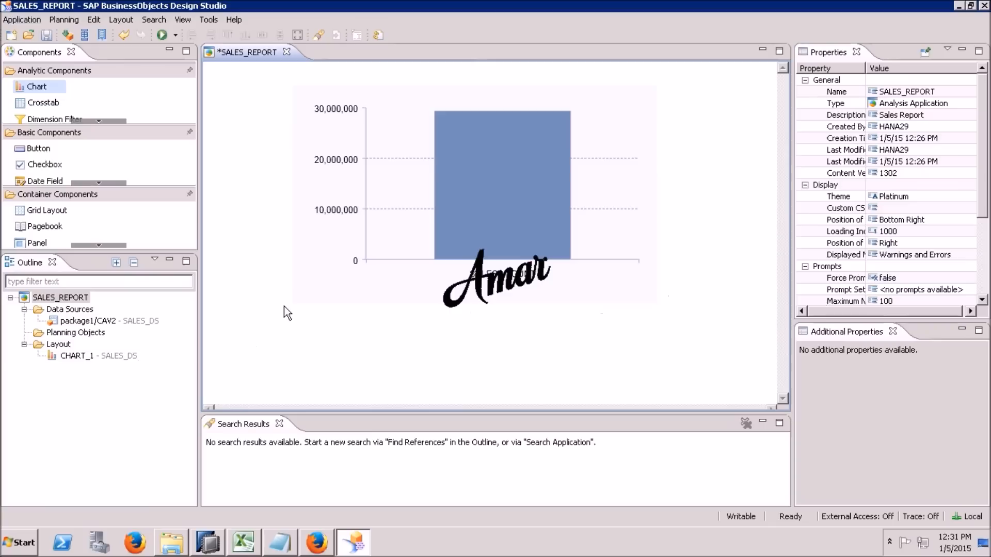
left_click(113, 324)
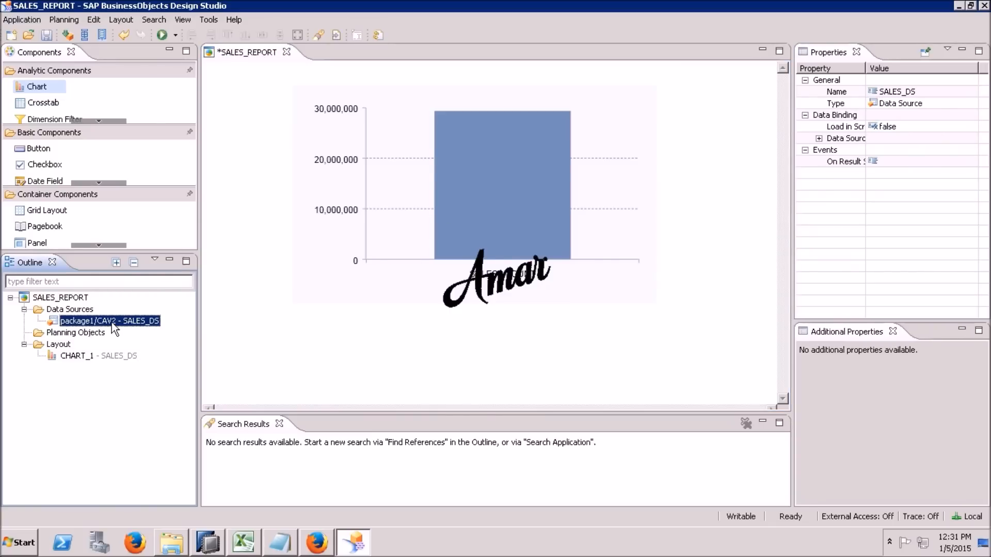
right_click(112, 322)
left_click(165, 402)
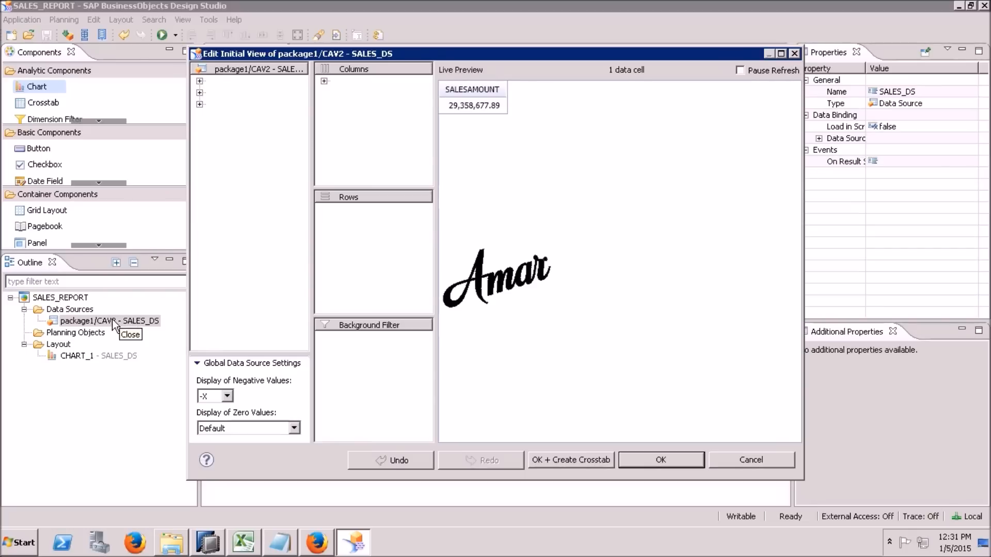
left_click(625, 460)
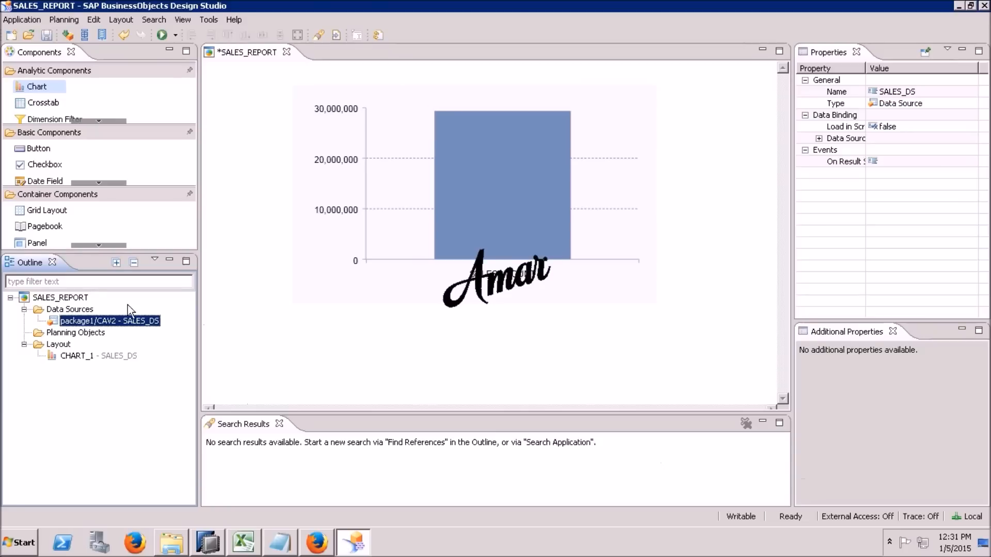
Edit the initial view of SALES_DS, adding YEAR and COLOR to the rows, and confirm the view.
right_click(96, 321)
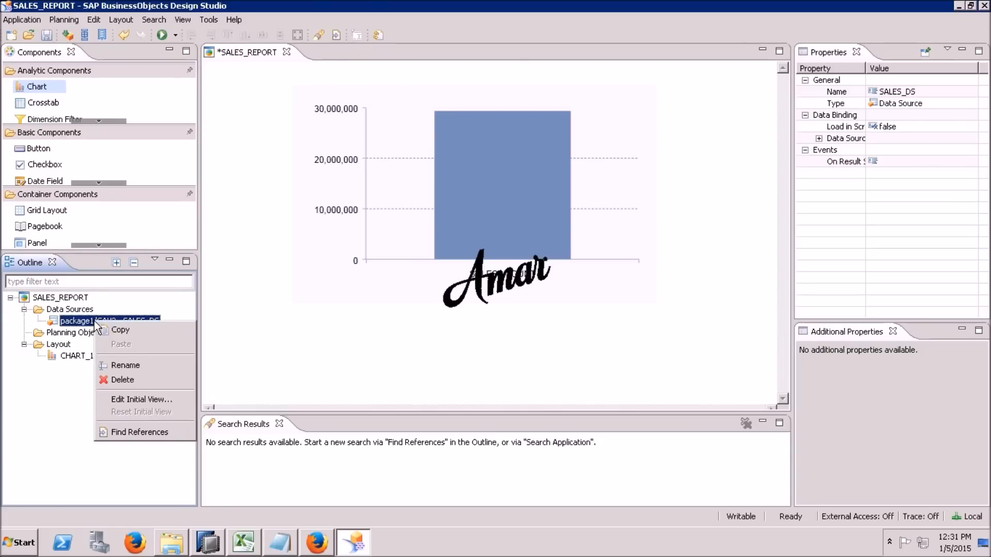
left_click(119, 400)
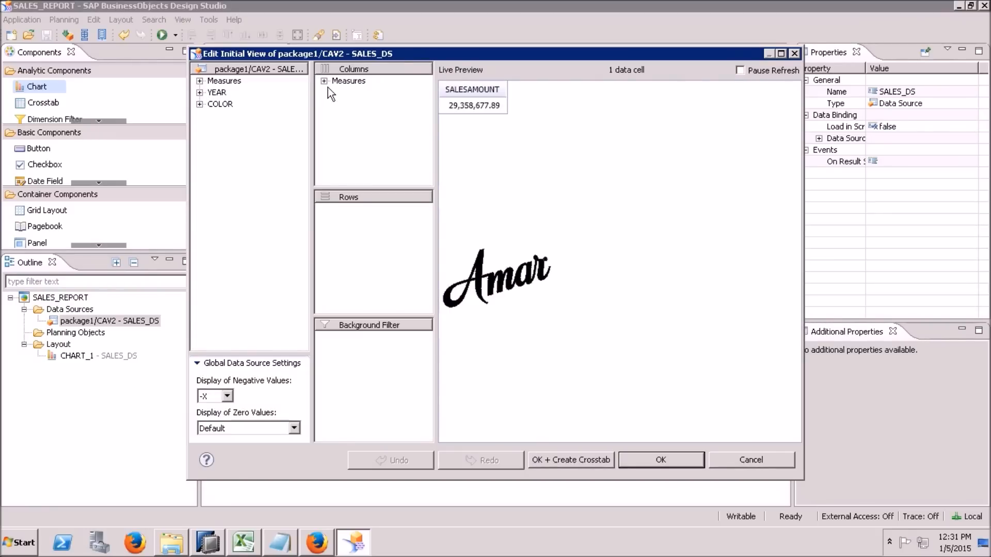
left_click(324, 81)
left_click(360, 92)
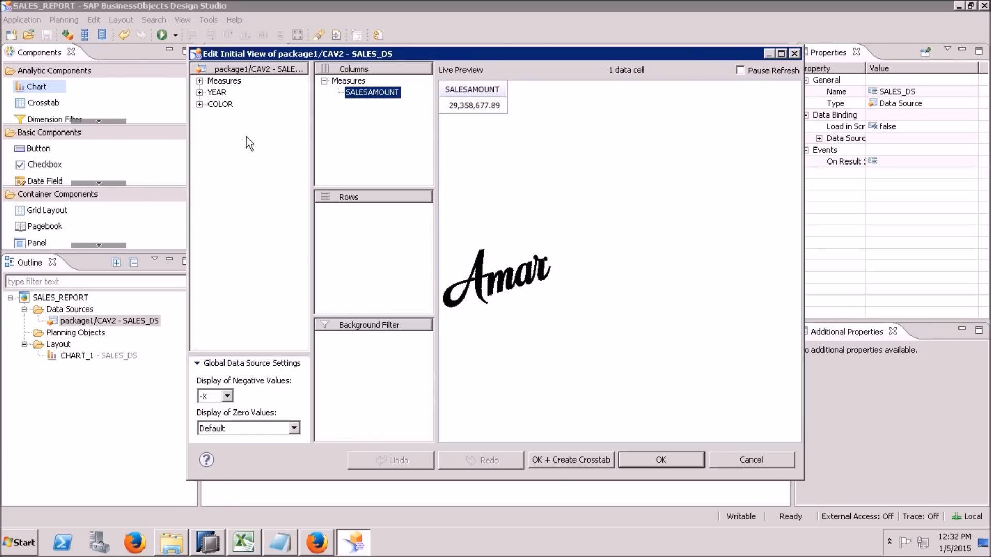
left_click(199, 82)
left_click(200, 81)
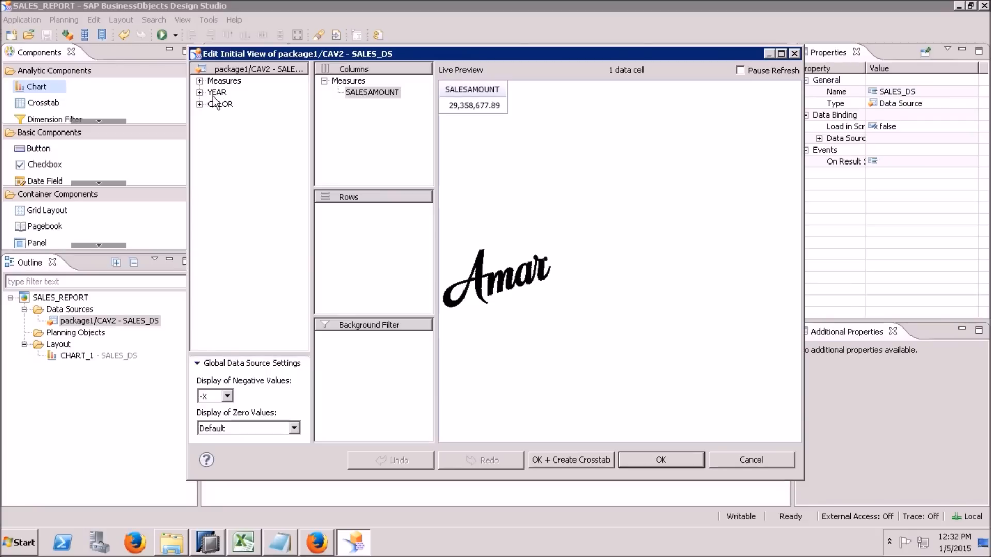
left_click_drag(212, 95, 354, 237)
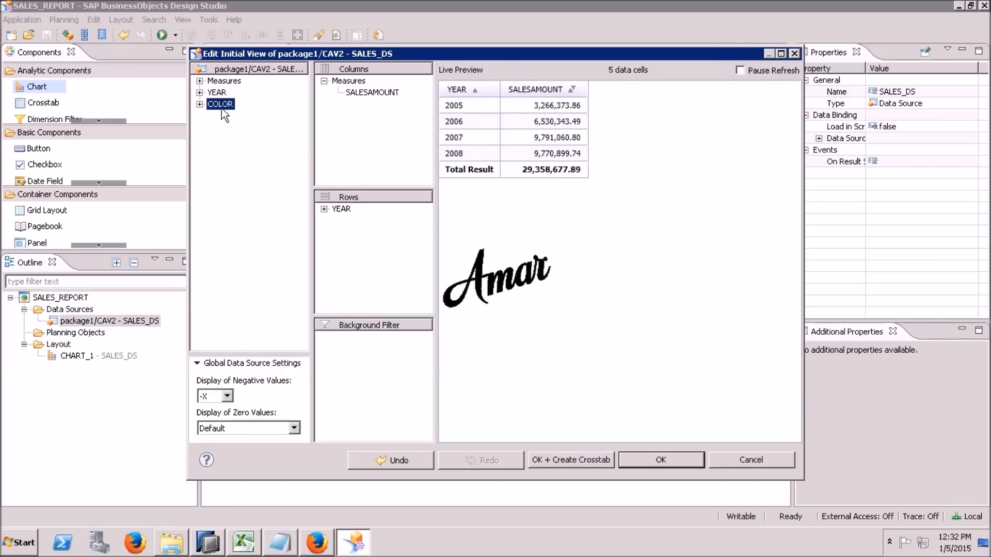
left_click_drag(310, 202, 339, 231)
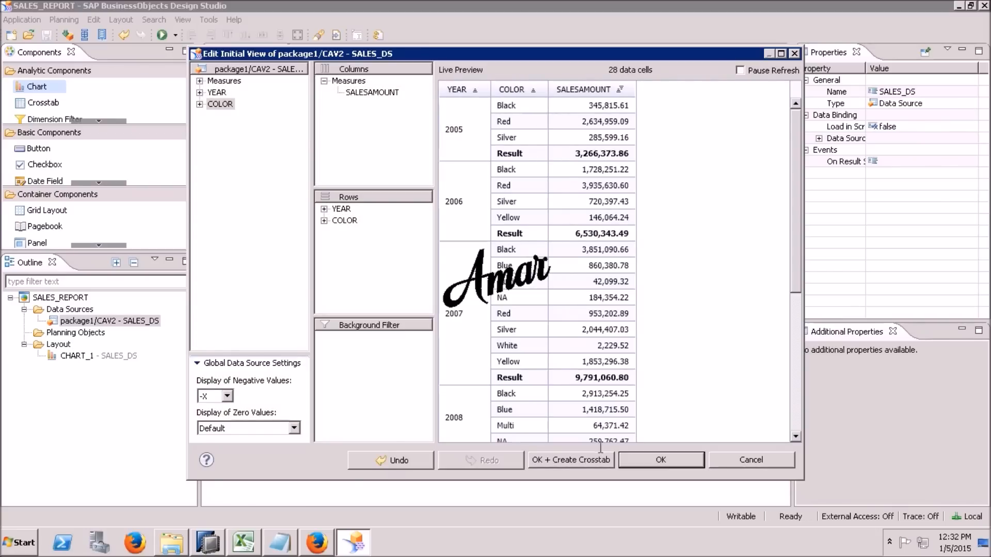
left_click(646, 462)
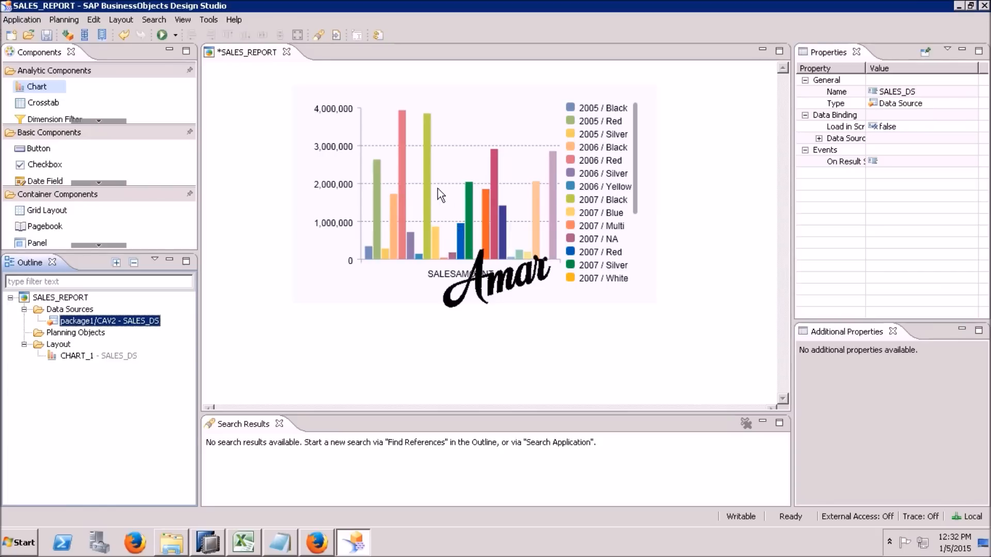
Move the chart to a top margin of about 35 and a left margin of about 138, and deselect it.
mouse_move(482, 188)
left_mouse_down()
mouse_move(484, 222)
mouse_move(489, 181)
mouse_move(487, 194)
left_mouse_up()
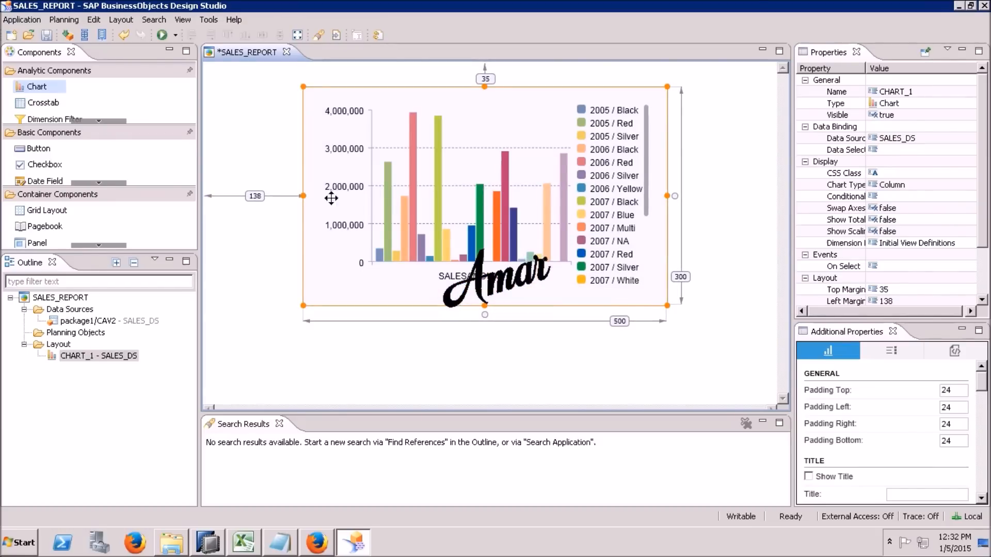
left_click(285, 222)
left_click(442, 217)
left_click(447, 372)
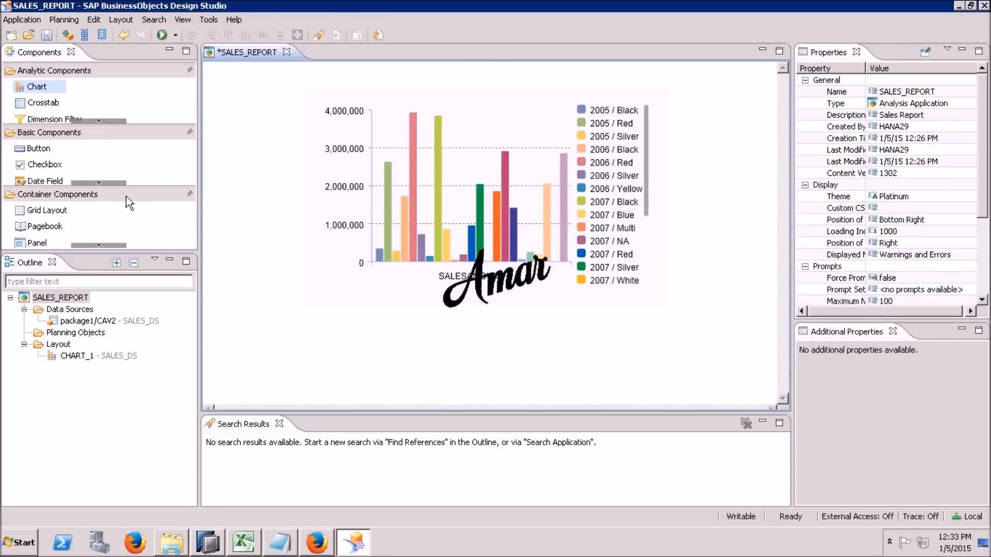
Add one Dimension Filter below the chart, about 353 from the top and 206 from the left, and assign SALES_DS to it.
left_click(99, 121)
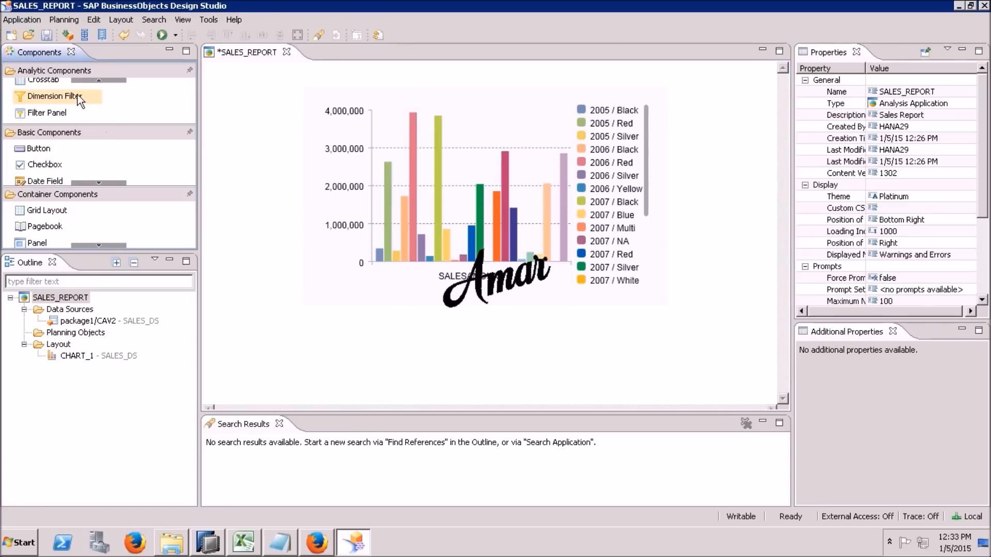
left_click_drag(77, 101, 353, 324)
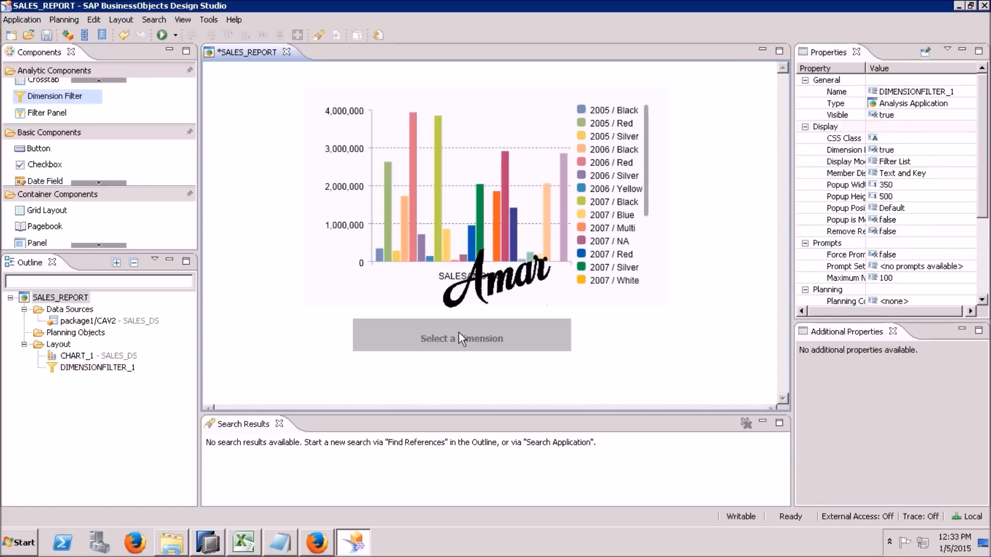
key("ctrl+v")
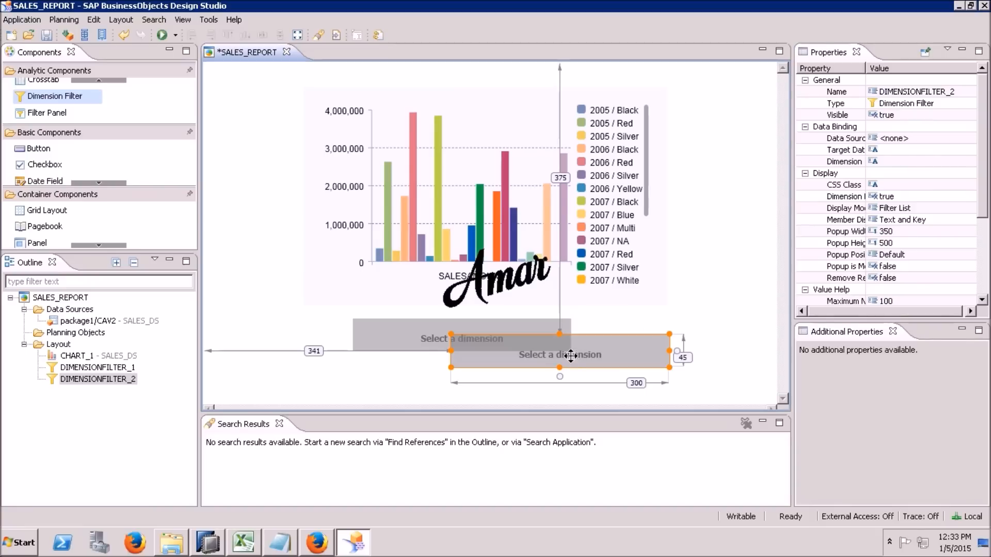
key("Delete")
left_click(485, 340)
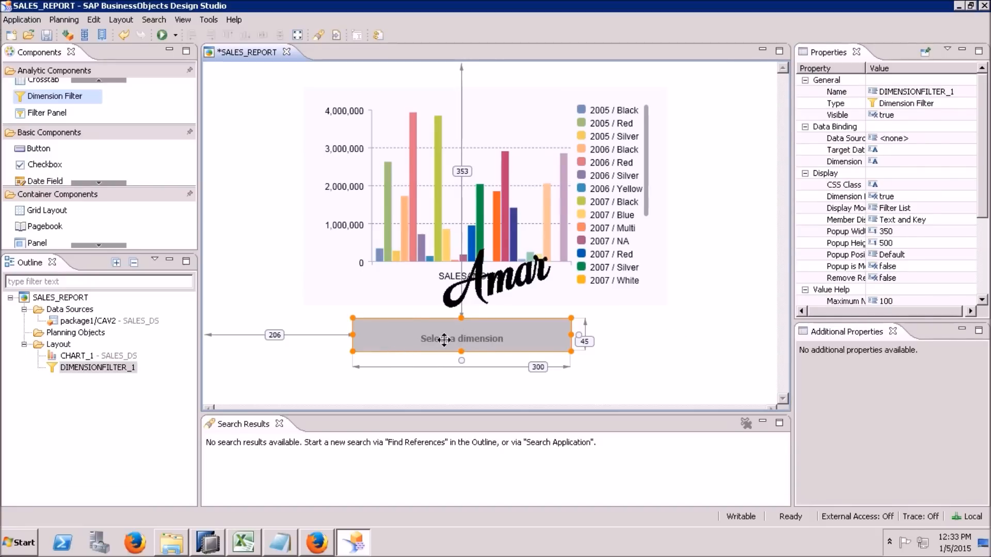
left_click_drag(103, 325, 475, 342)
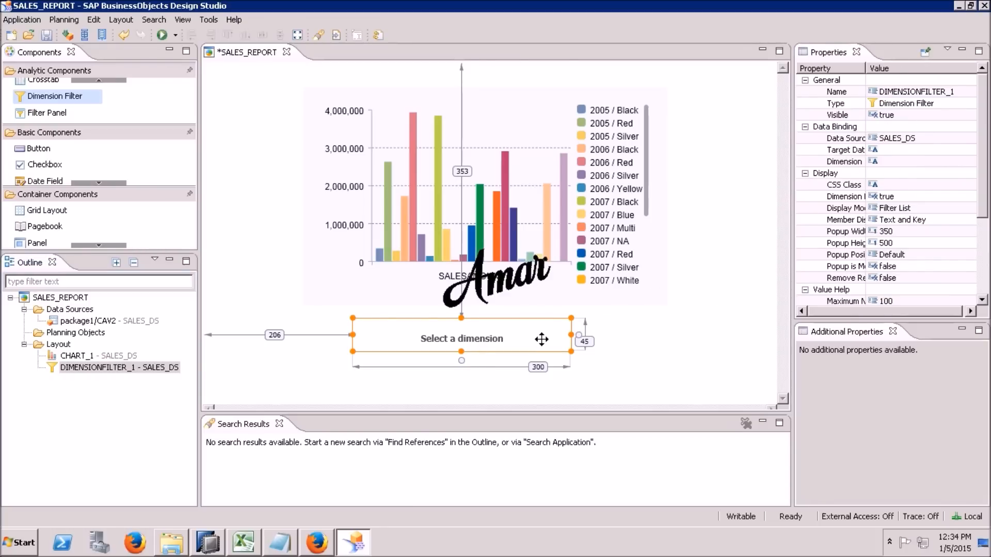
Try to choose a target data source for the dimension filter.
left_click(917, 150)
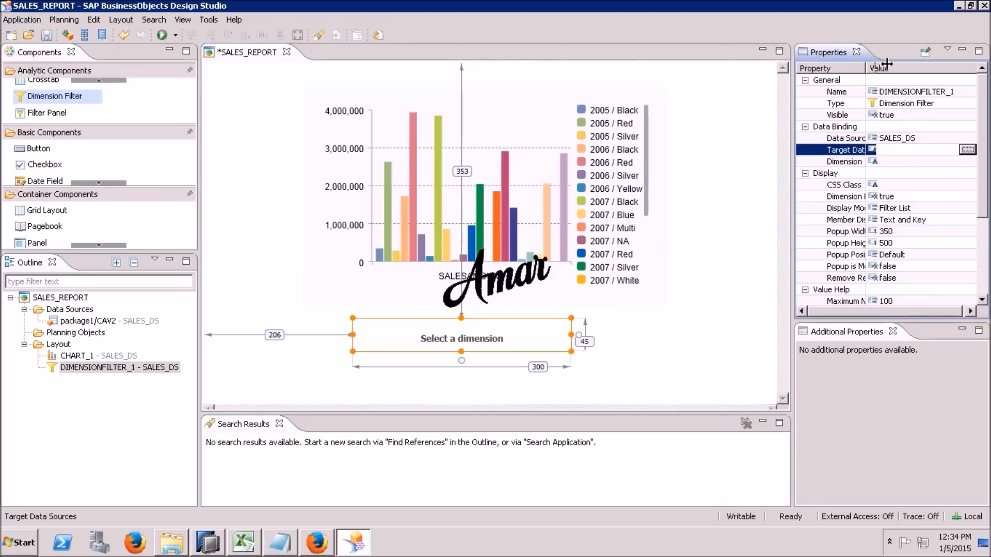
left_click_drag(867, 71, 889, 72)
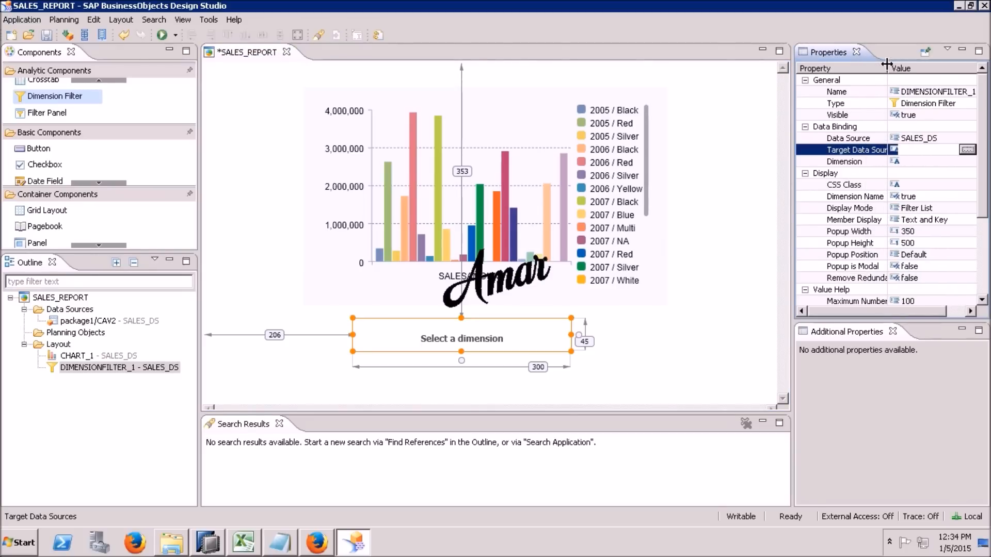
left_click(967, 149)
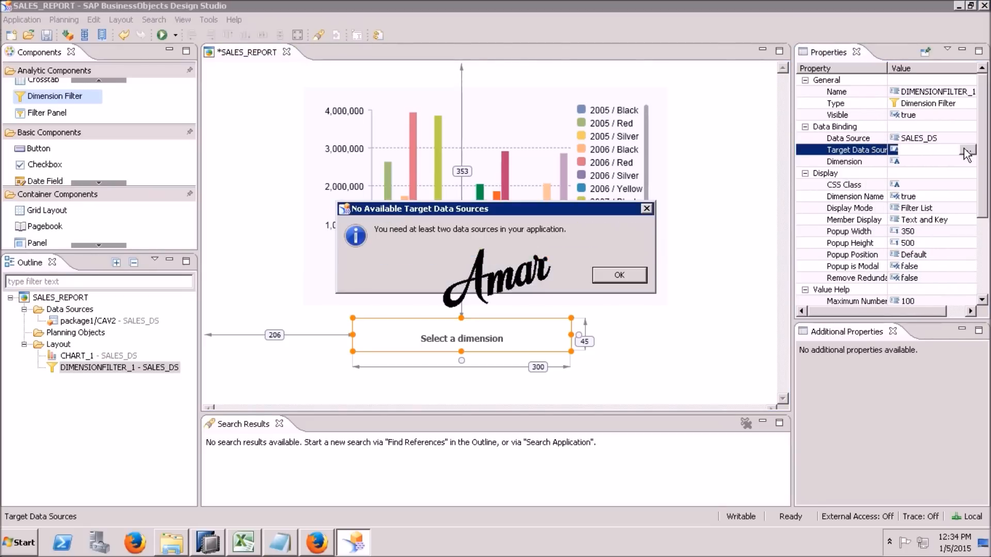
left_click(622, 272)
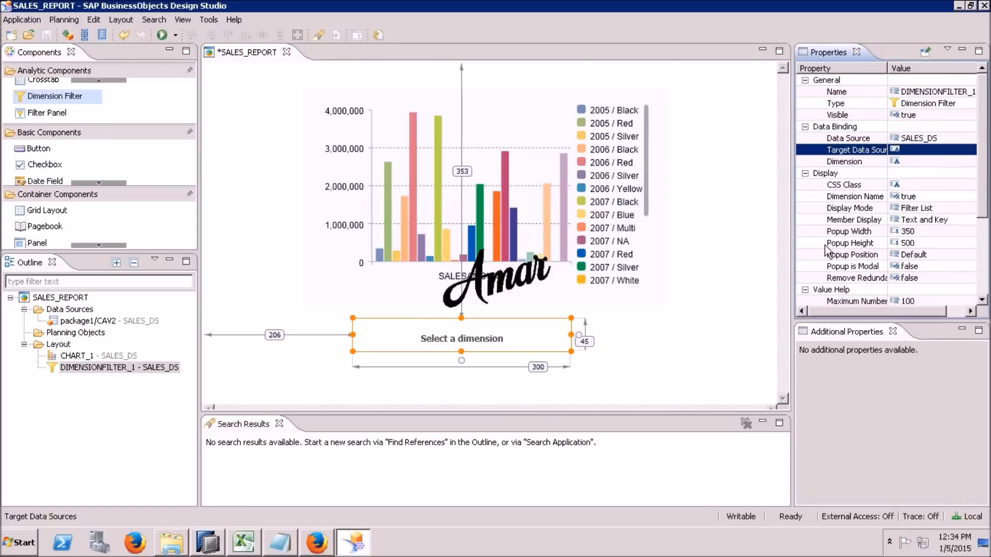
left_click(899, 150)
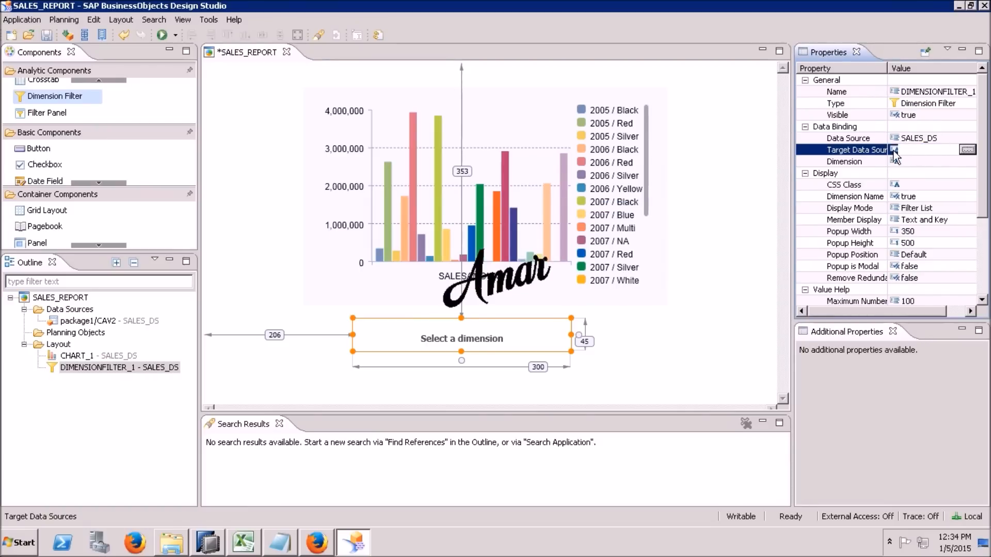
Set the dimension filter's dimension to YEAR, save the application, and deselect the filter.
left_click(920, 161)
left_click(965, 161)
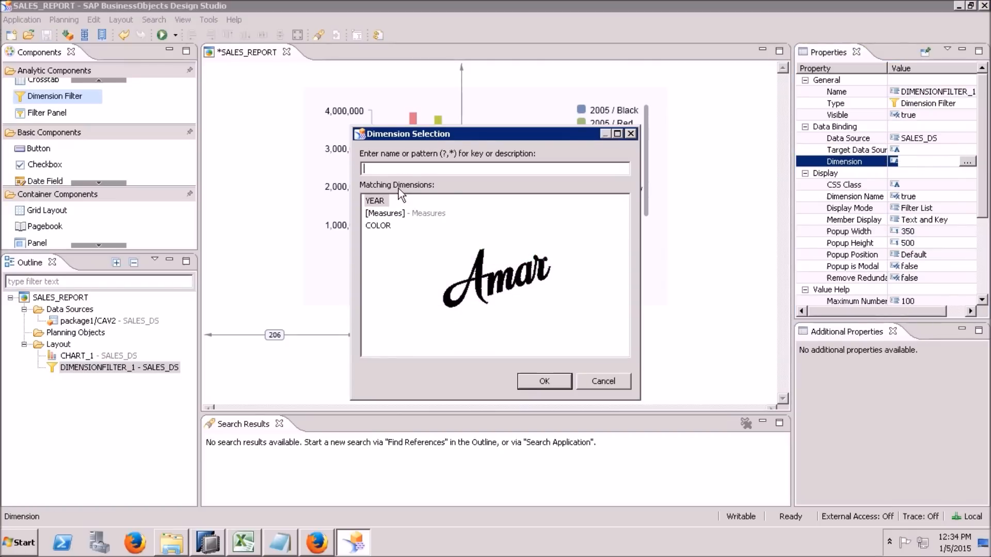
left_click(377, 207)
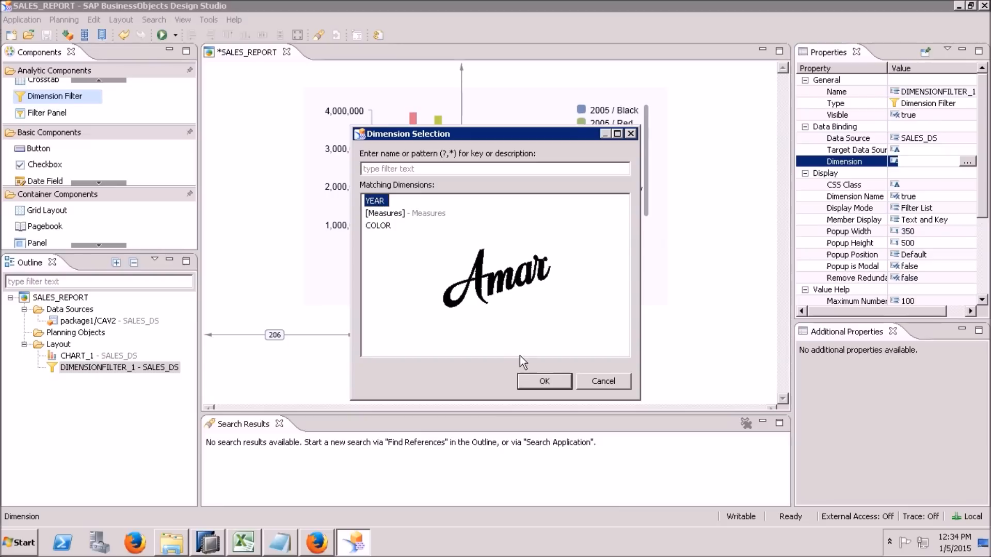
left_click(538, 381)
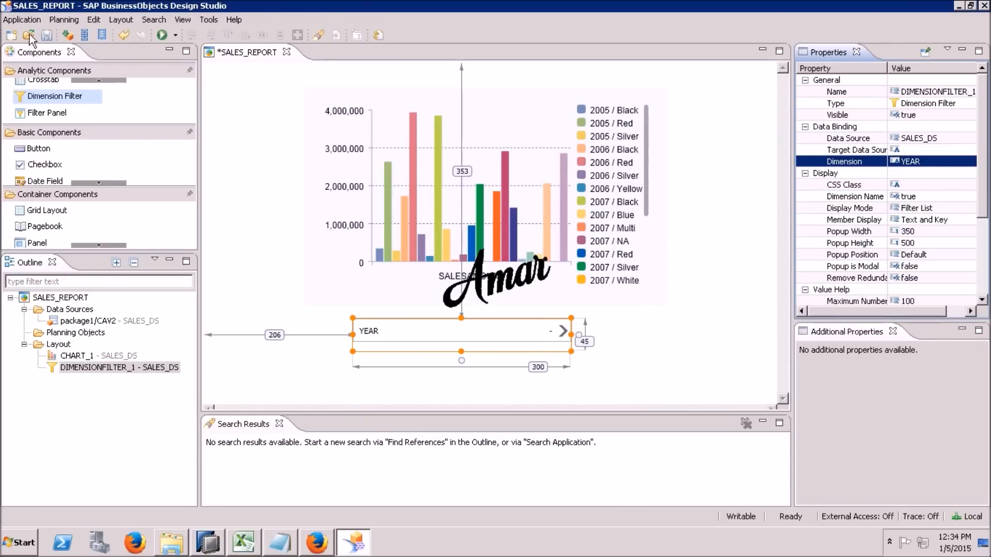
left_click(46, 35)
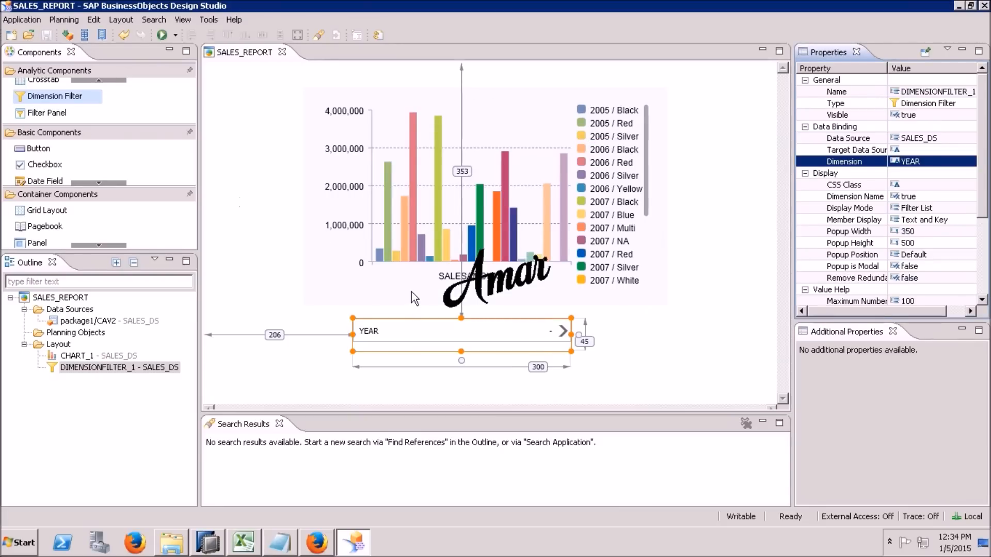
left_click(652, 362)
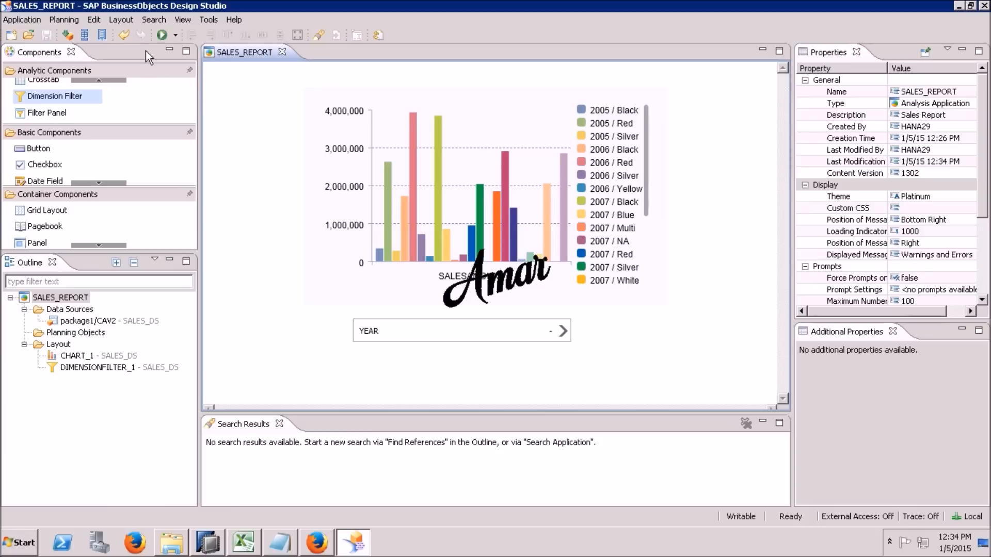
Run SALES_REPORT locally in the browser and close the three old APP_TEST pages.
left_click(174, 35)
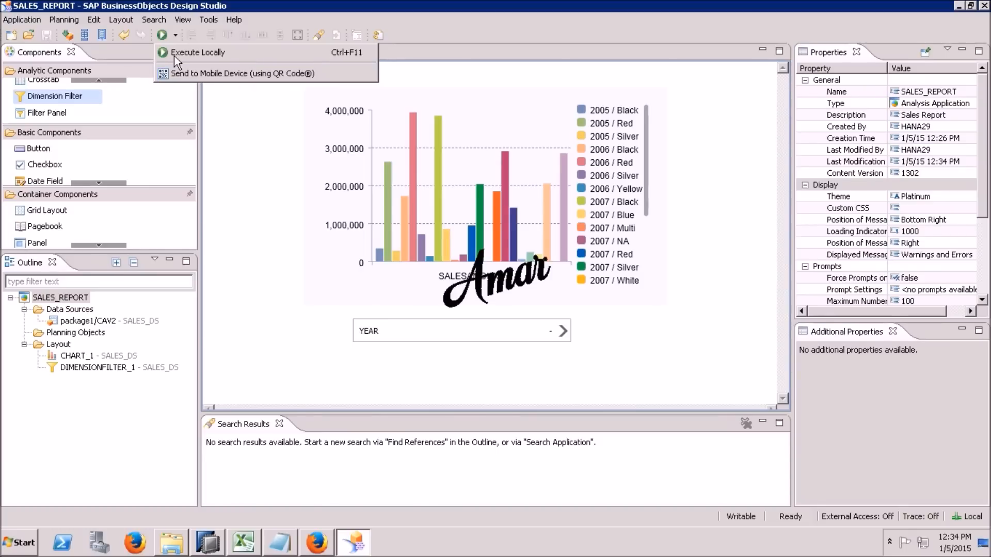
left_click(164, 34)
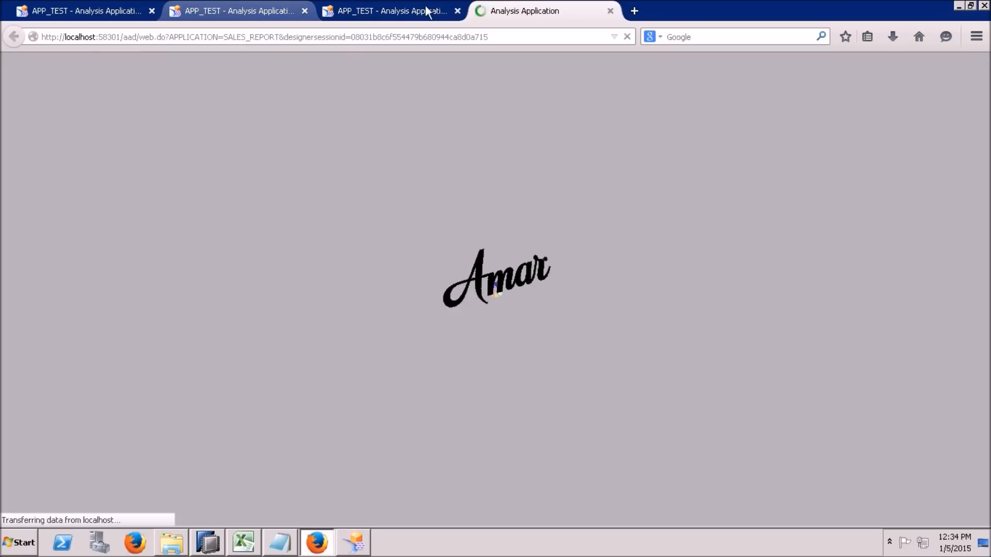
left_click(426, 11)
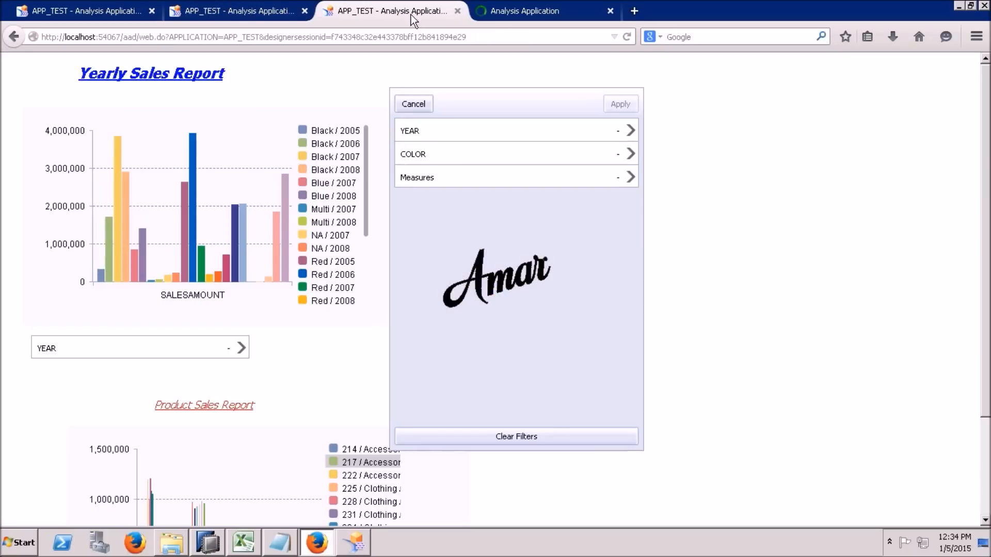
left_click(305, 11)
left_click(151, 11)
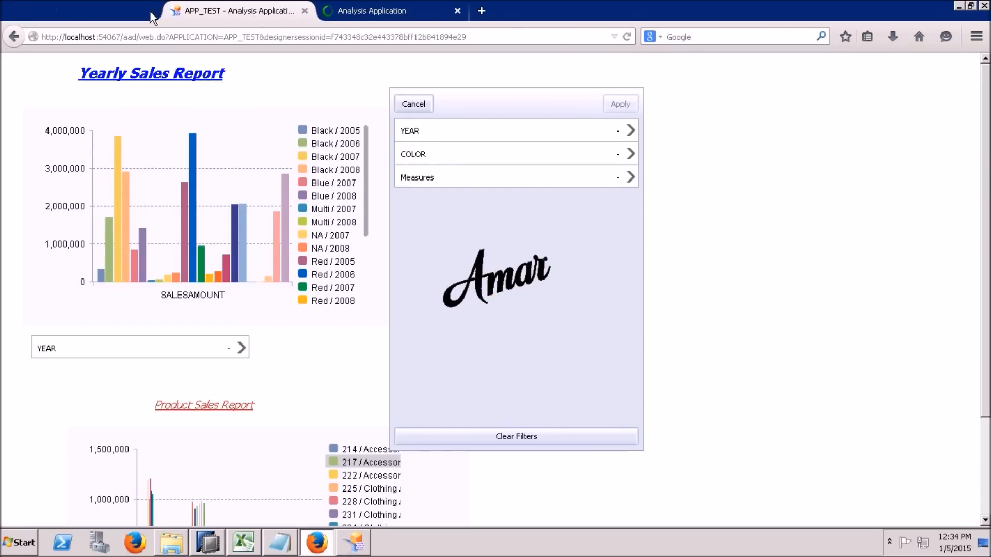
left_click(152, 11)
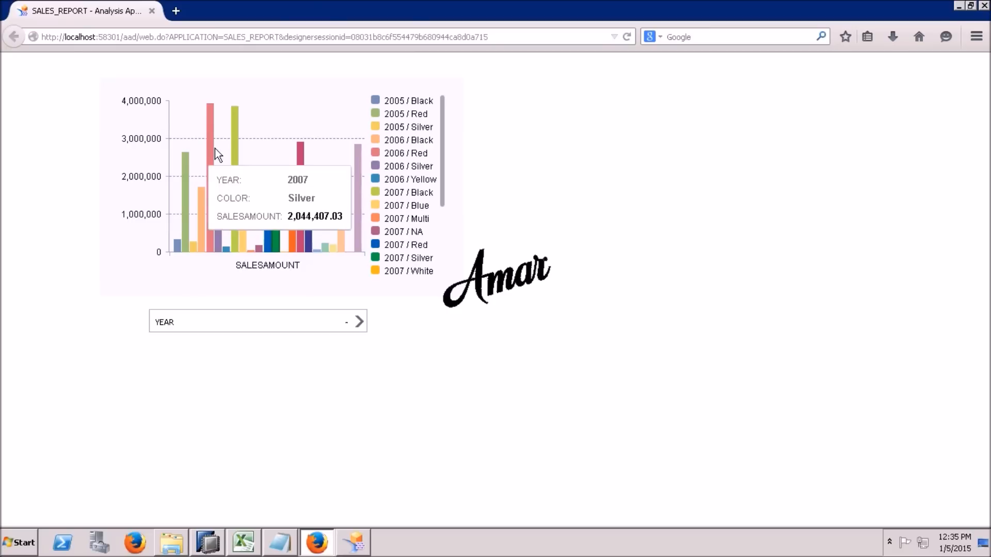
Test the YEAR filter in the running report by selecting only 2007 and applying it.
mouse_move(211, 143)
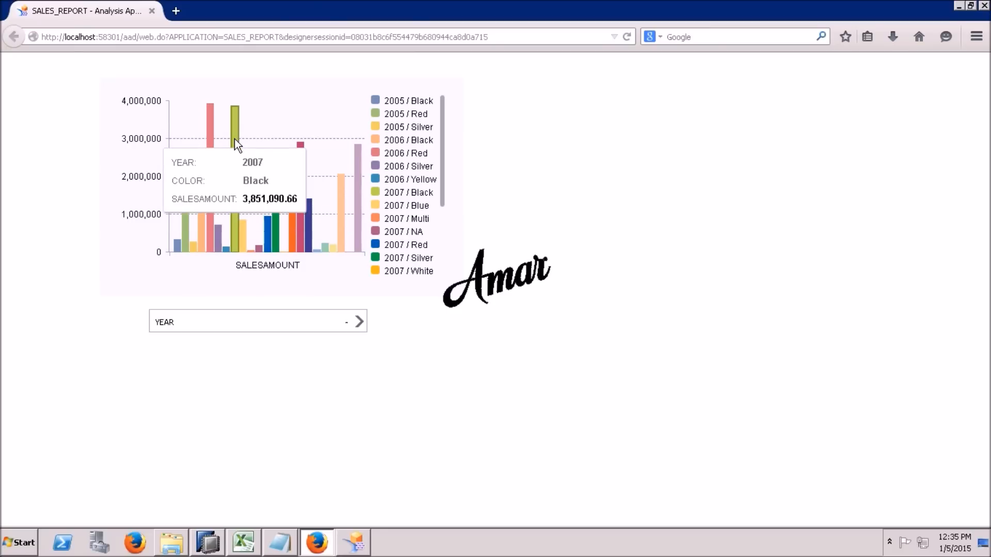
mouse_move(358, 173)
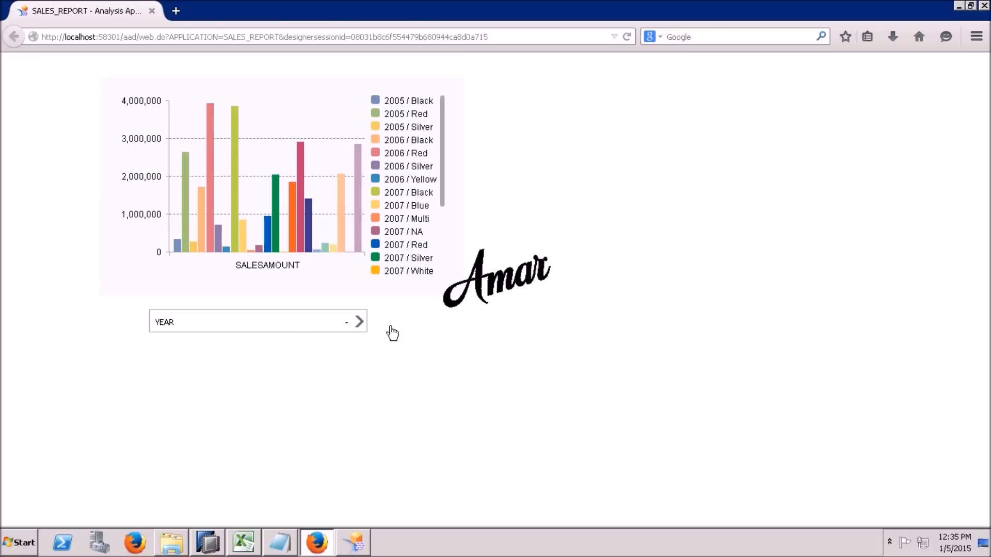
left_click(349, 327)
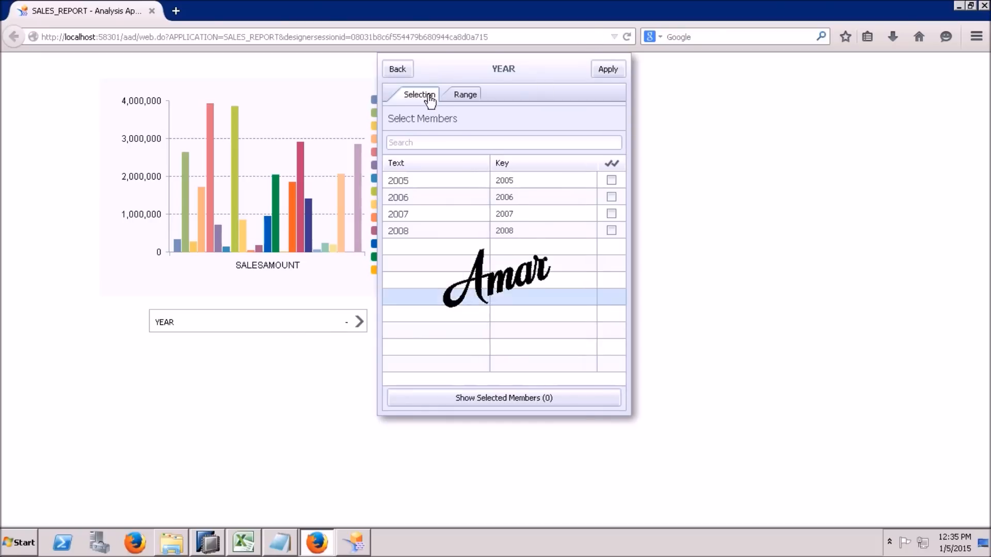
left_click(396, 70)
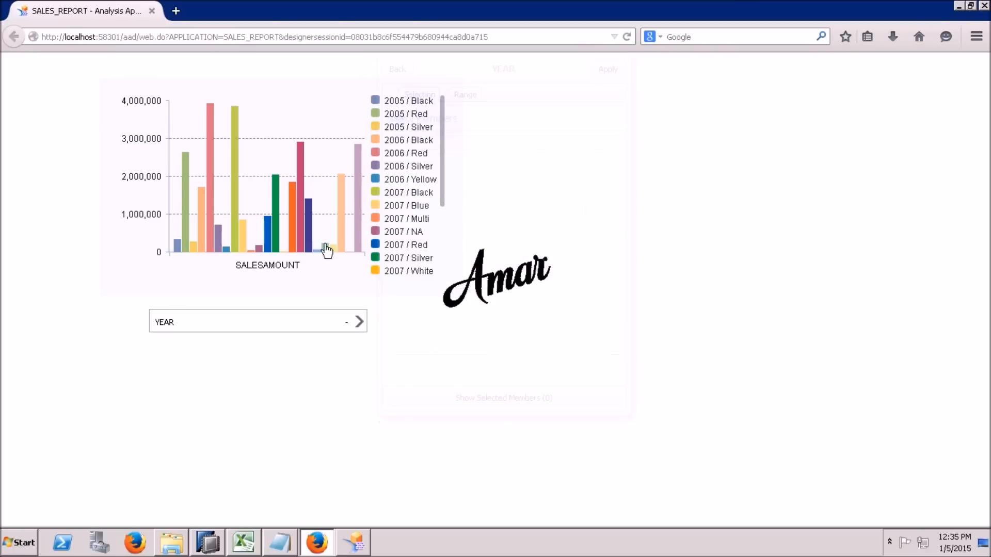
left_click(359, 325)
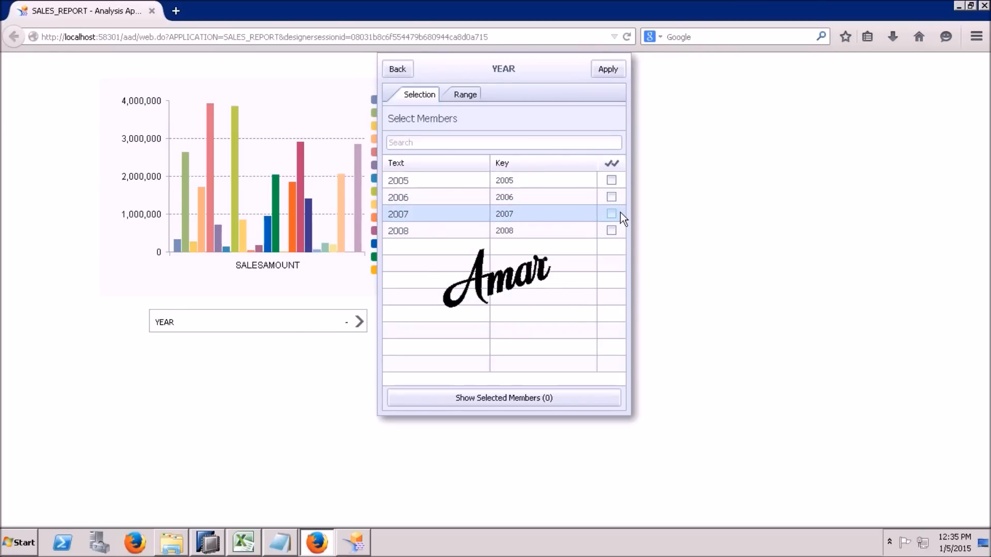
left_click(612, 163)
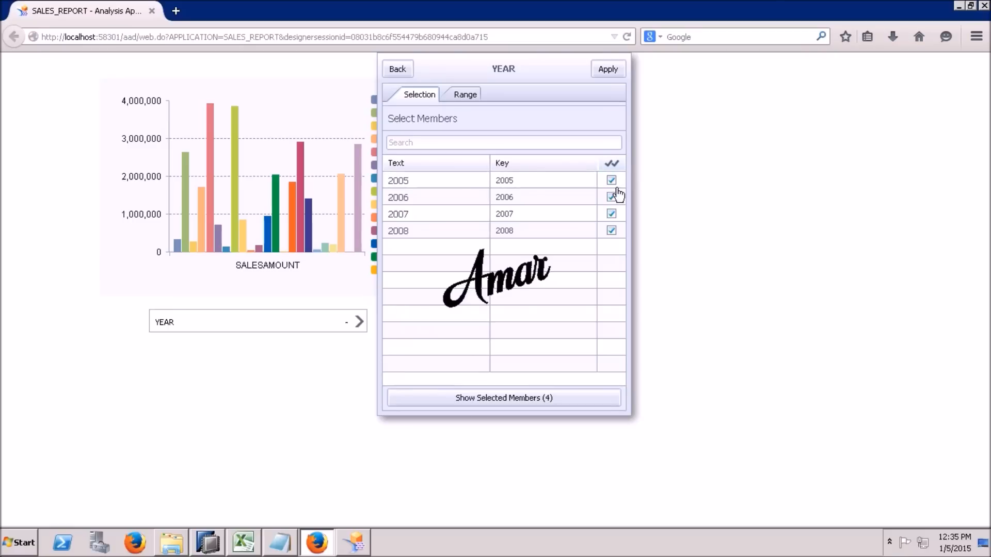
left_click(611, 164)
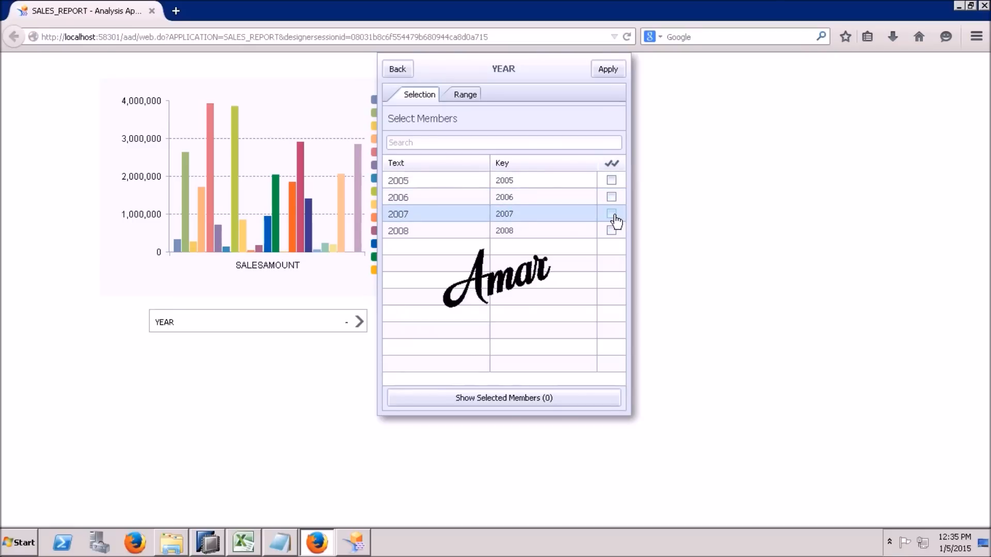
left_click(613, 214)
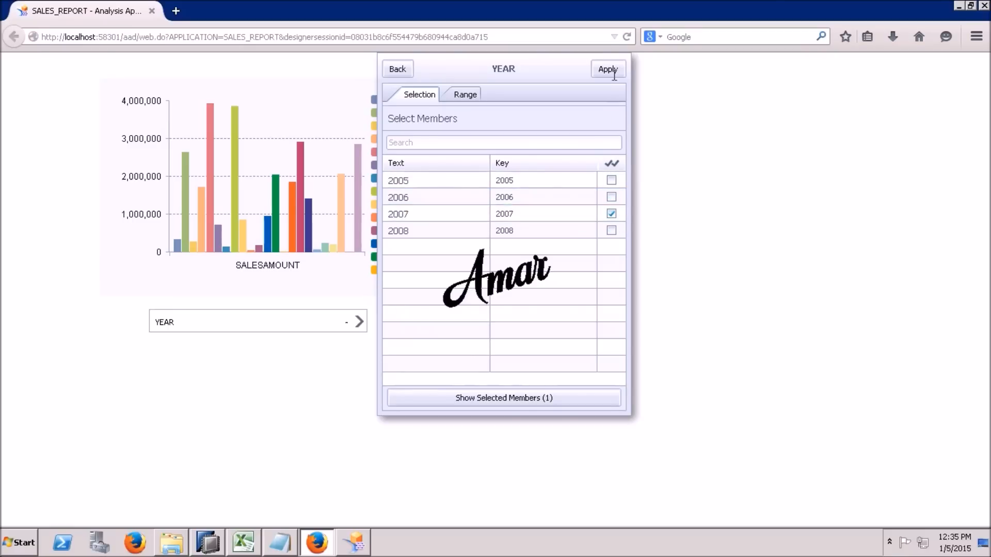
left_click(486, 220)
left_click(615, 70)
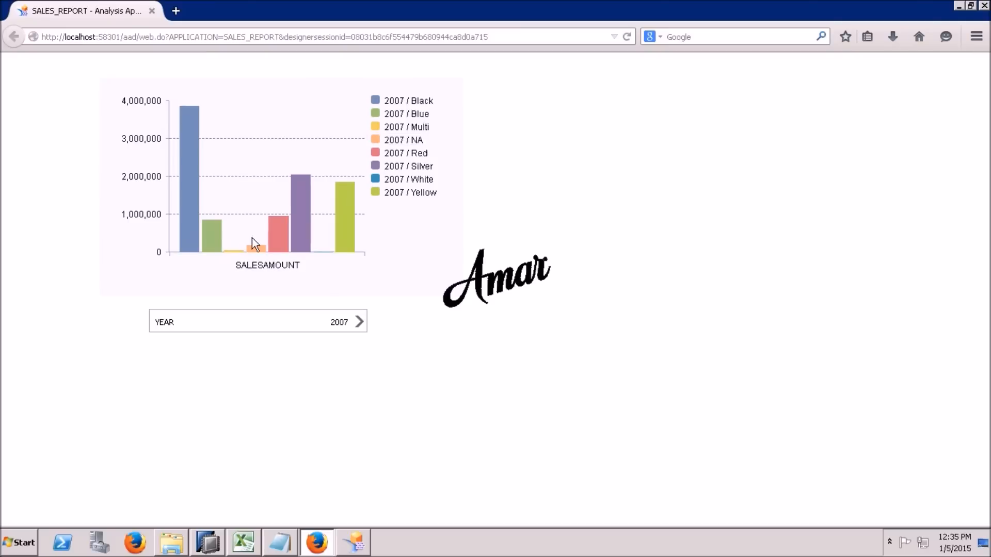
Add 2008 to the years selected in the YEAR filter and apply the selection.
mouse_move(350, 192)
left_click(364, 327)
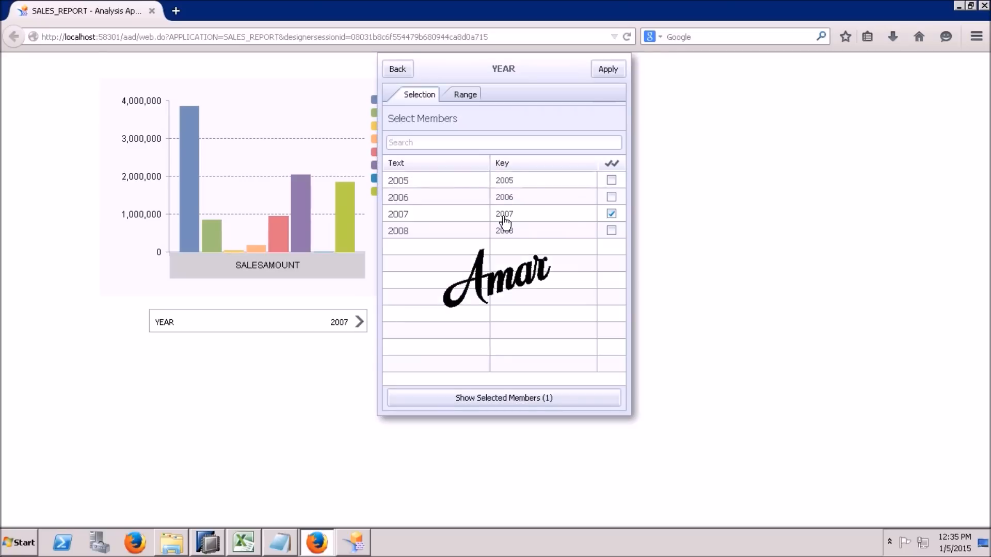
left_click(610, 231)
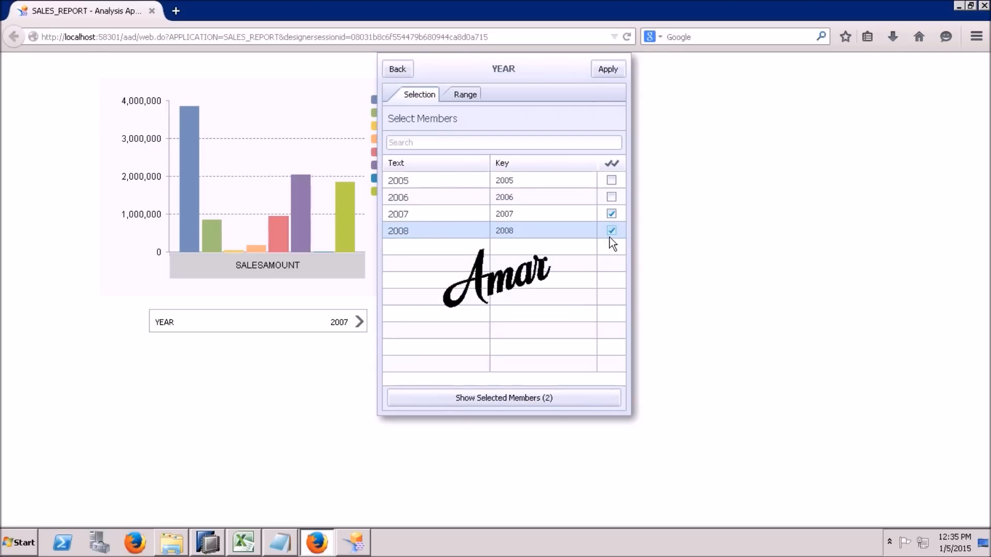
left_click(613, 77)
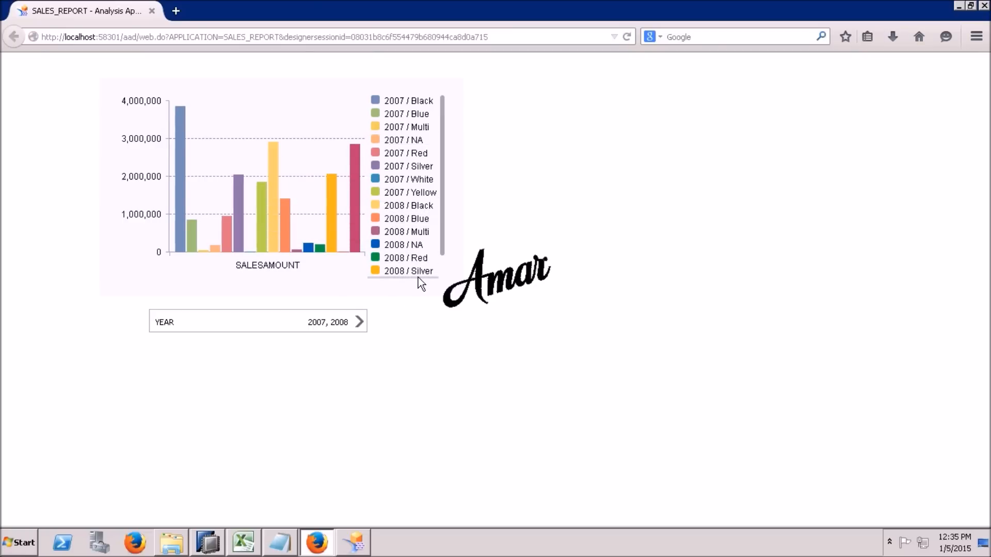
Apply the YEAR filter with all years selected, and minimize the browser to return to Design Studio.
left_click(359, 325)
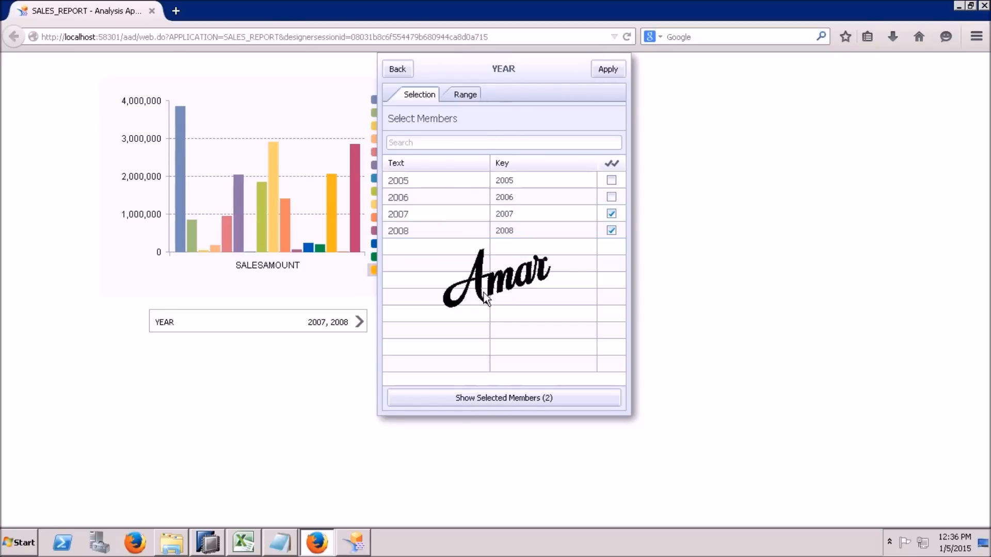
left_click(612, 164)
left_click(614, 73)
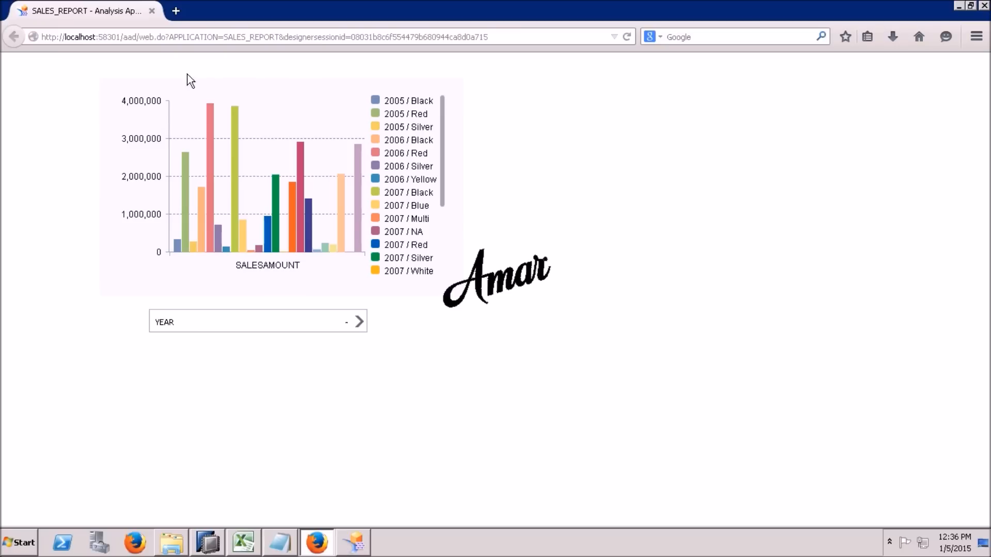
left_click(960, 6)
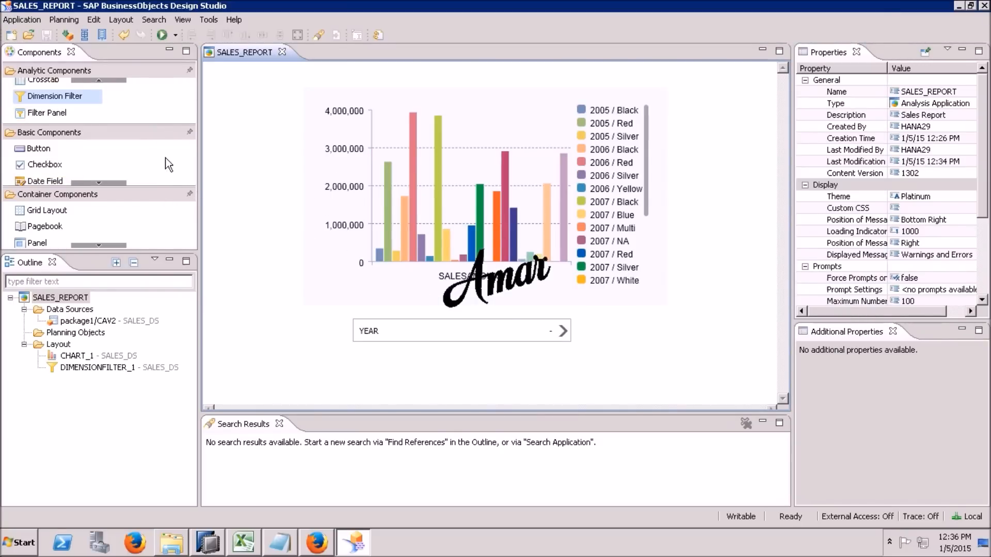
Place a Text component above the chart, about 20 from the top and 358 from the left.
left_click(98, 183)
left_click(98, 184)
left_click(97, 183)
left_click(95, 184)
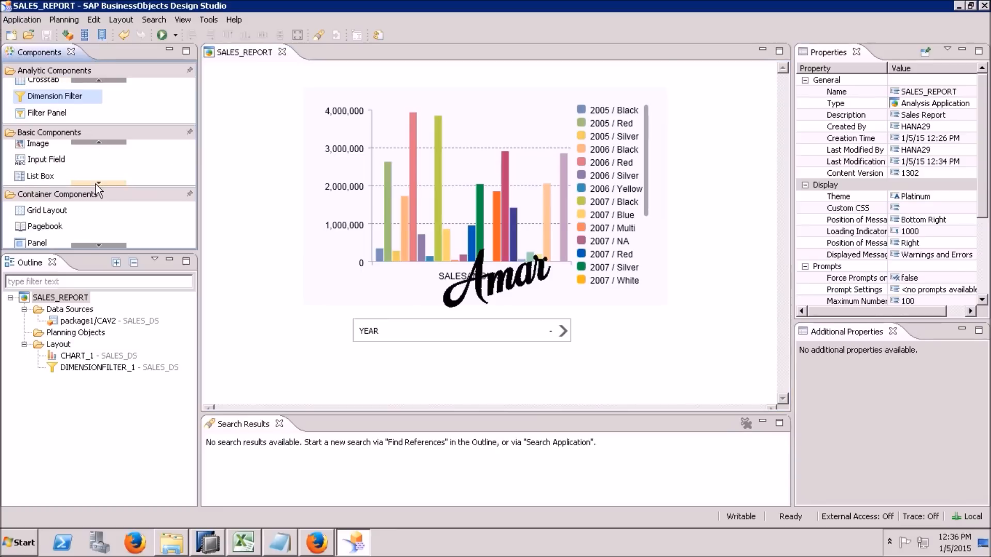
left_click(104, 188)
left_click(97, 227)
left_click_drag(41, 221, 462, 76)
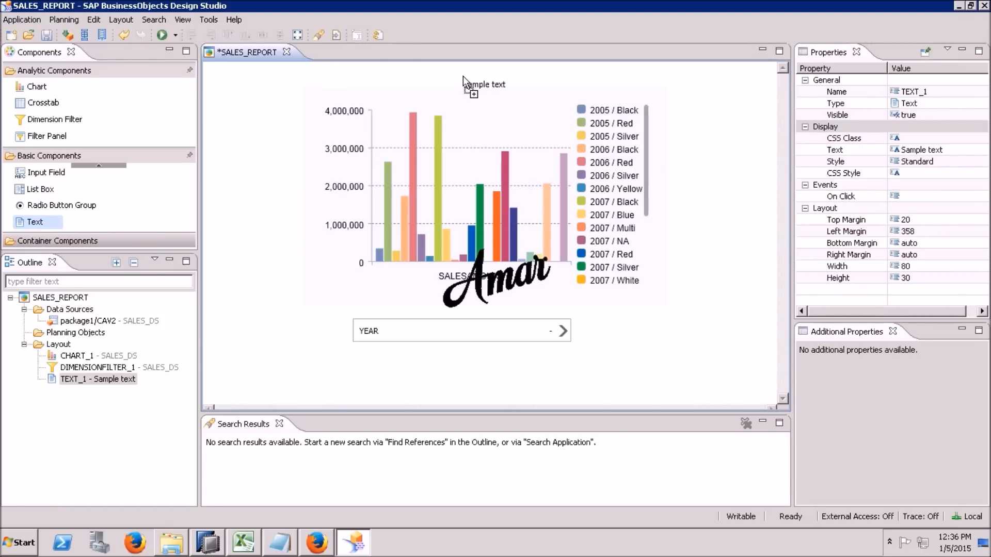
Move the chart to about 63 from the top and 135 from the left, and the dimension filter below it to about 384 and 195.
left_click_drag(468, 209, 462, 267)
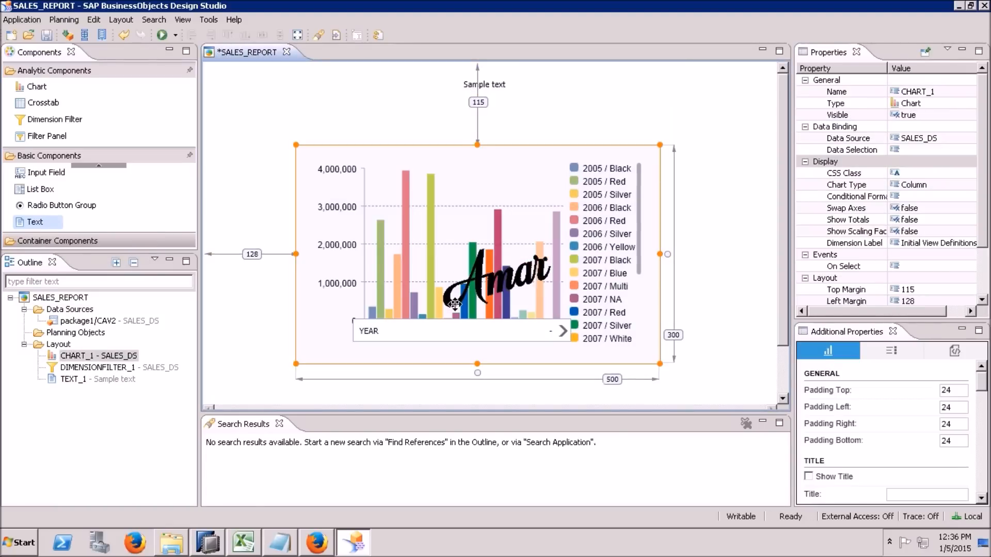
left_click_drag(438, 330, 436, 388)
left_click(471, 83)
left_click_drag(472, 174, 476, 140)
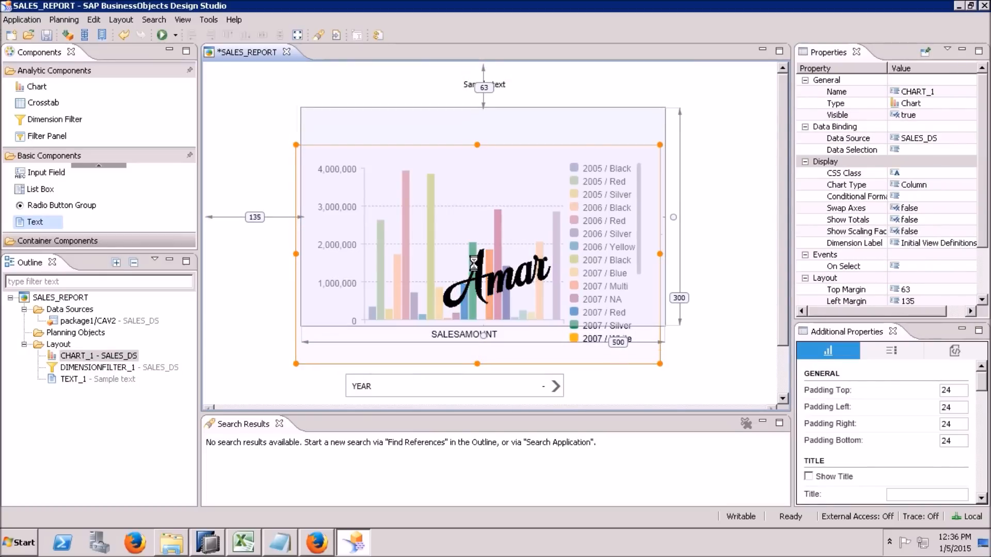
left_click(469, 386)
left_click_drag(473, 375, 473, 342)
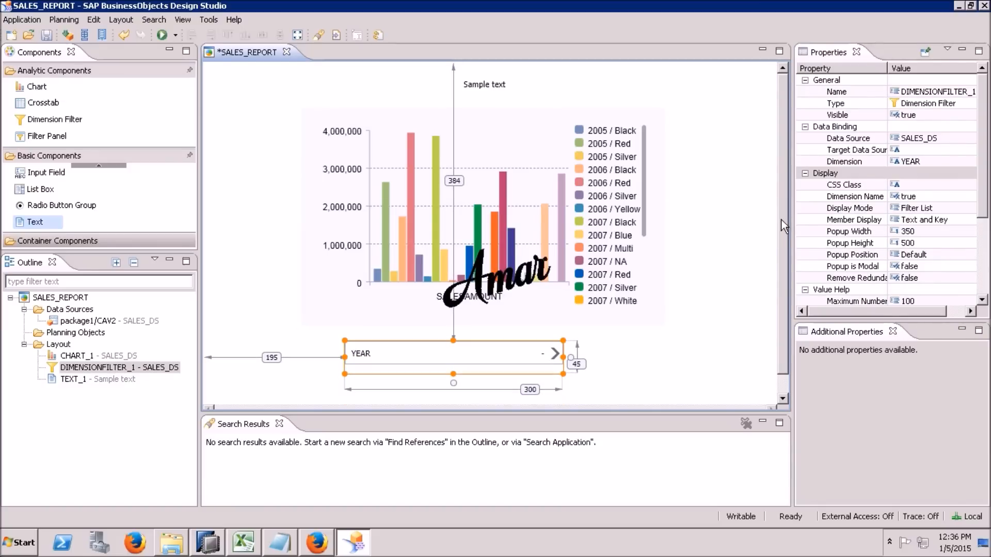
Widen the text component on both sides to a width of about 217 and a left margin of about 266.
left_click(498, 85)
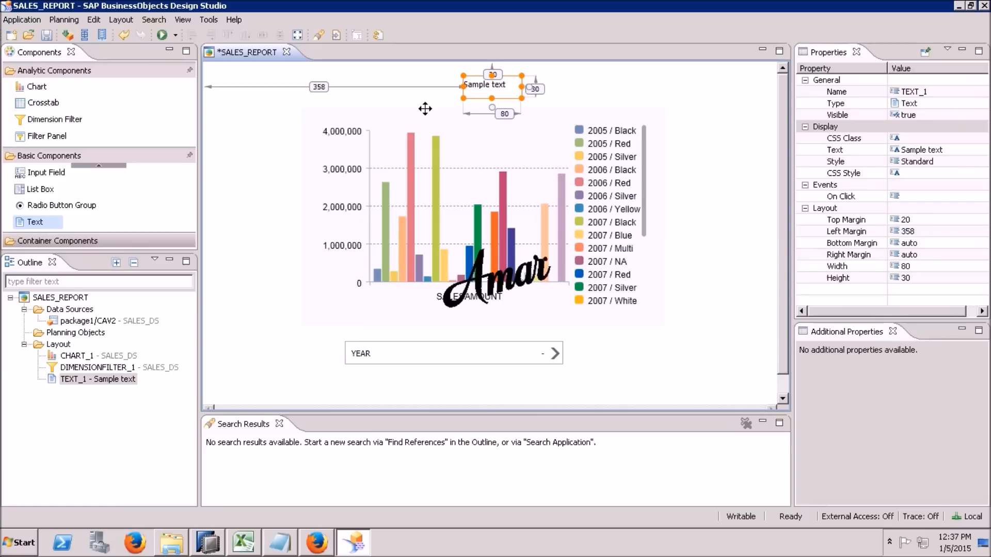
left_click(128, 367)
left_click(504, 95)
left_click_drag(521, 88, 547, 89)
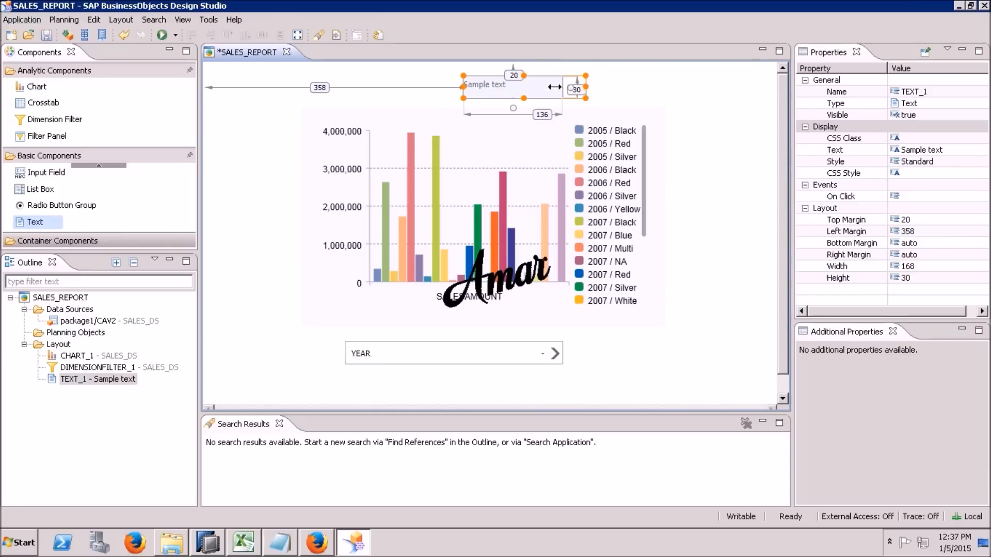
left_click_drag(462, 88, 395, 90)
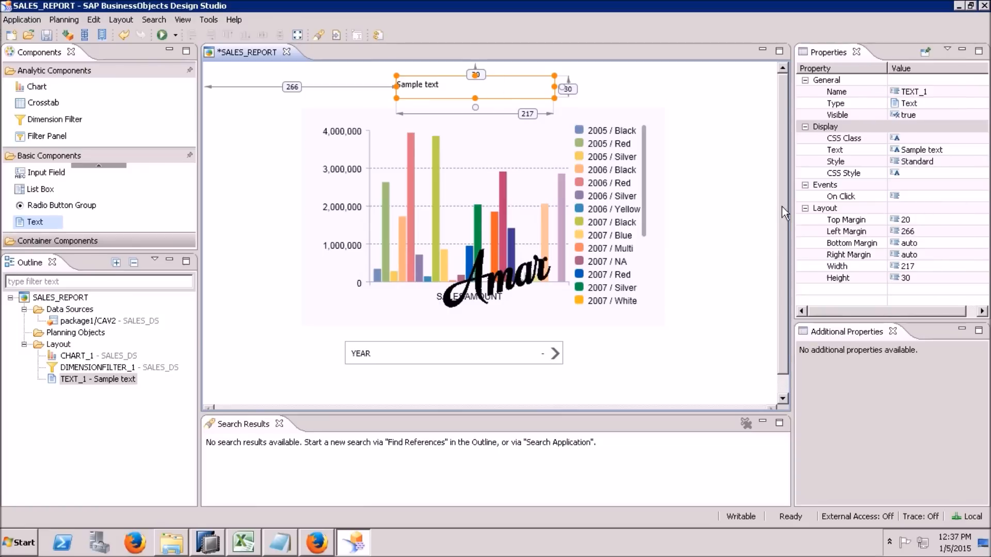
Try hiding the text component by setting its Visible property to false, and restore it to true.
left_click(912, 182)
left_click(915, 174)
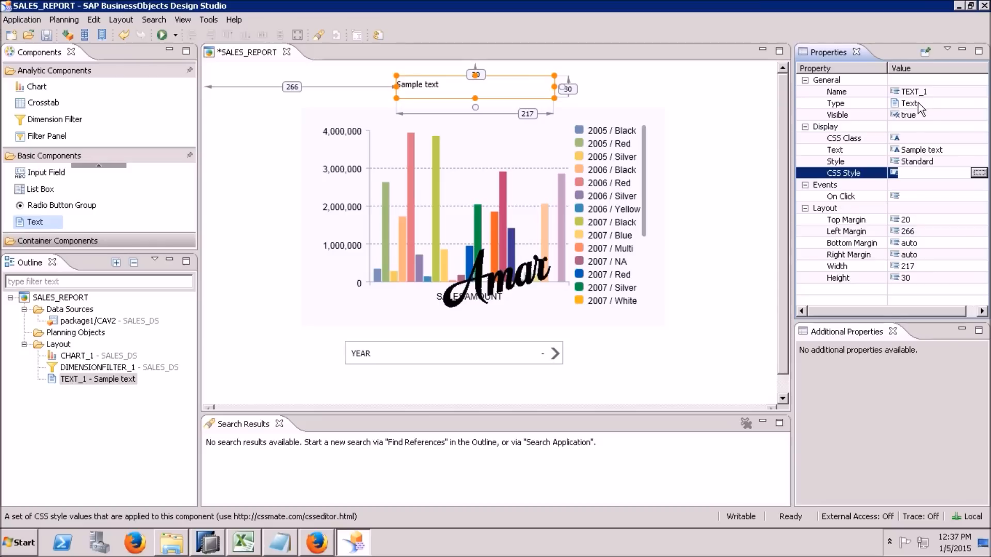
left_click(903, 117)
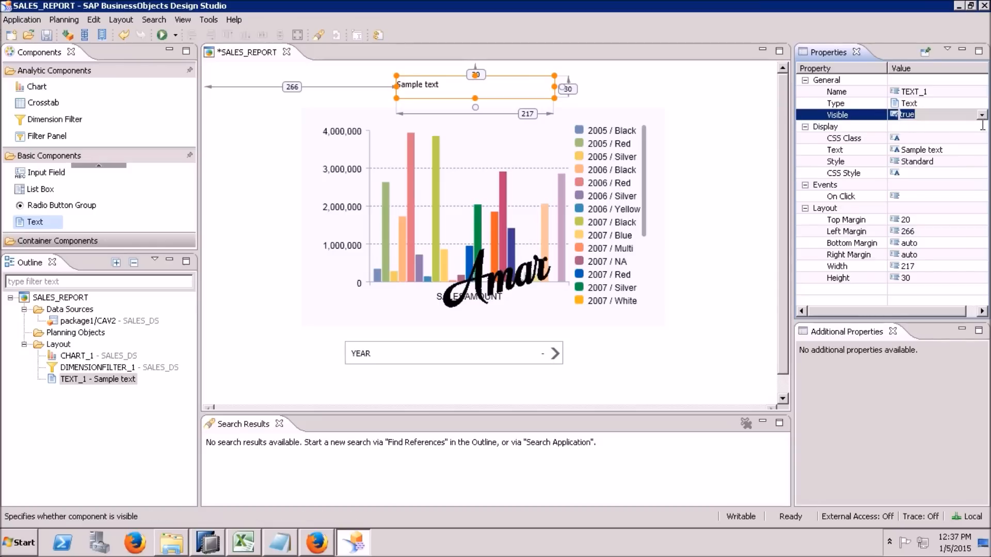
left_click(981, 116)
left_click(934, 129)
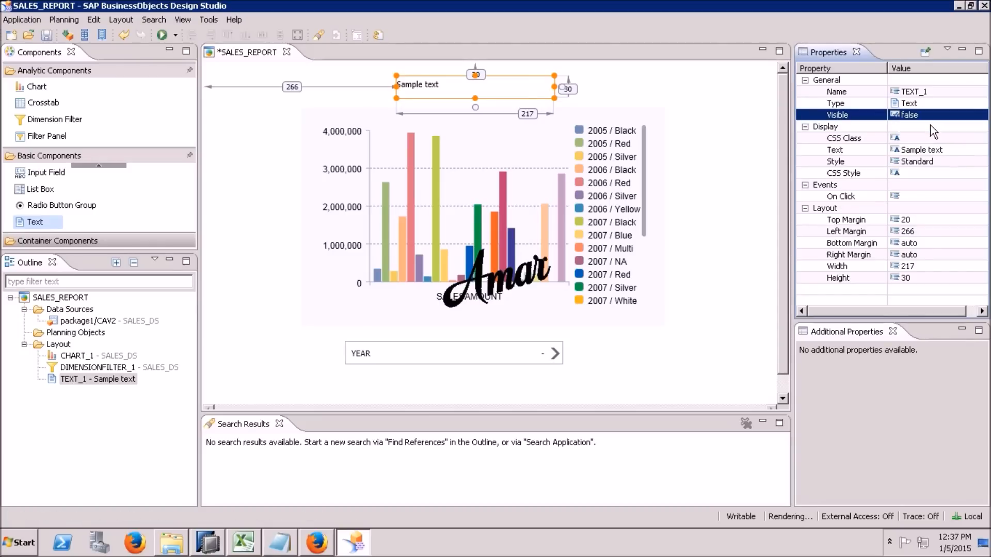
left_click(978, 117)
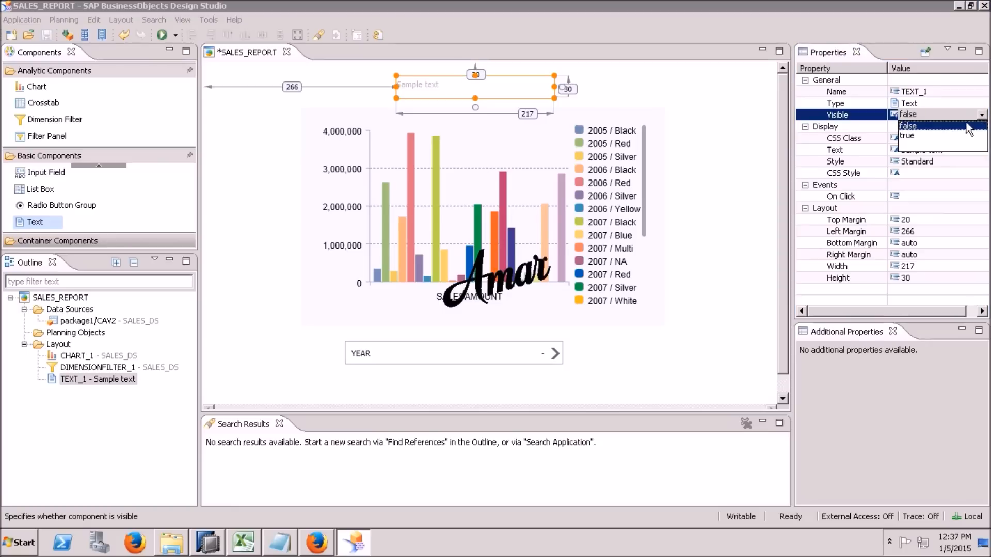
left_click(916, 141)
left_click(918, 129)
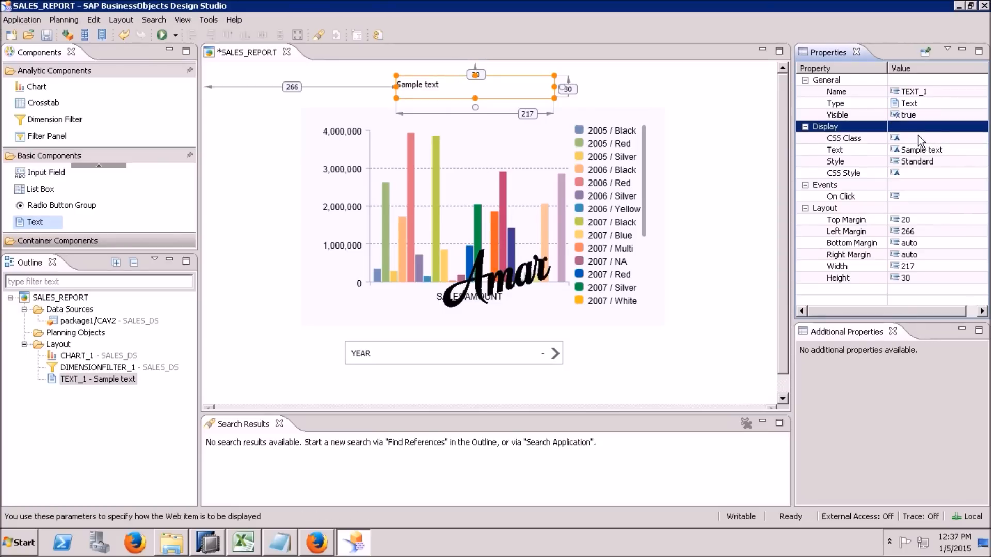
Set the text component's Style property to Heading 1.
left_click(911, 161)
left_click(907, 140)
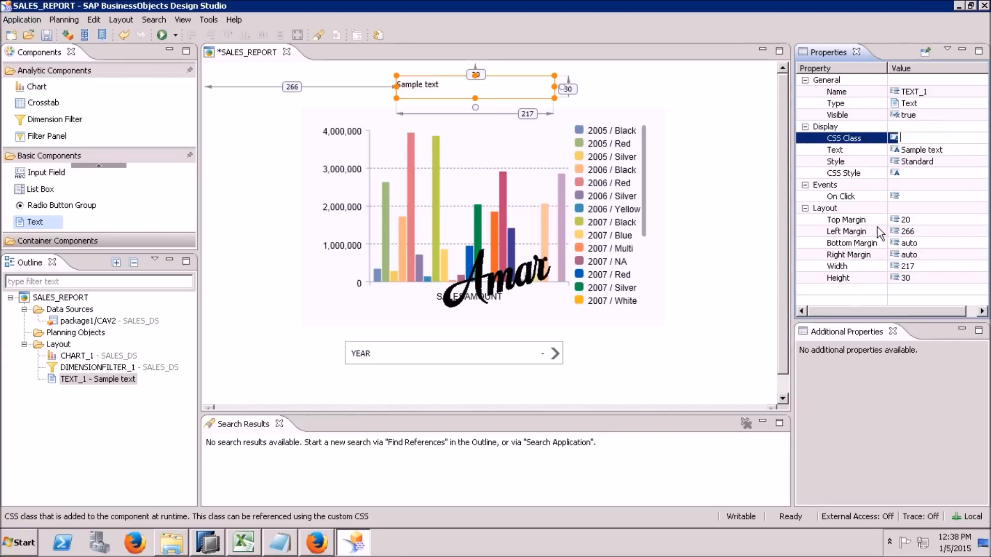
left_click(921, 173)
left_click(933, 162)
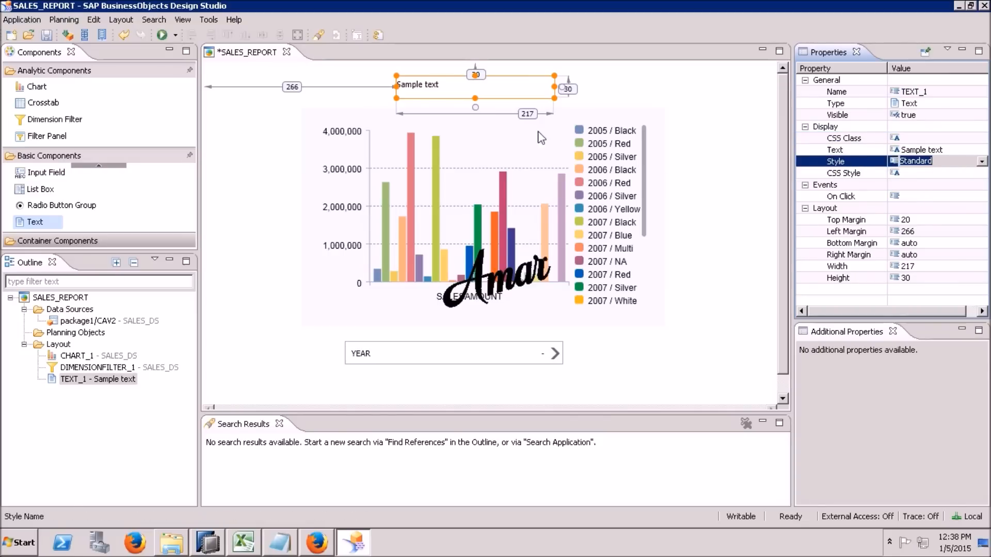
left_click(981, 162)
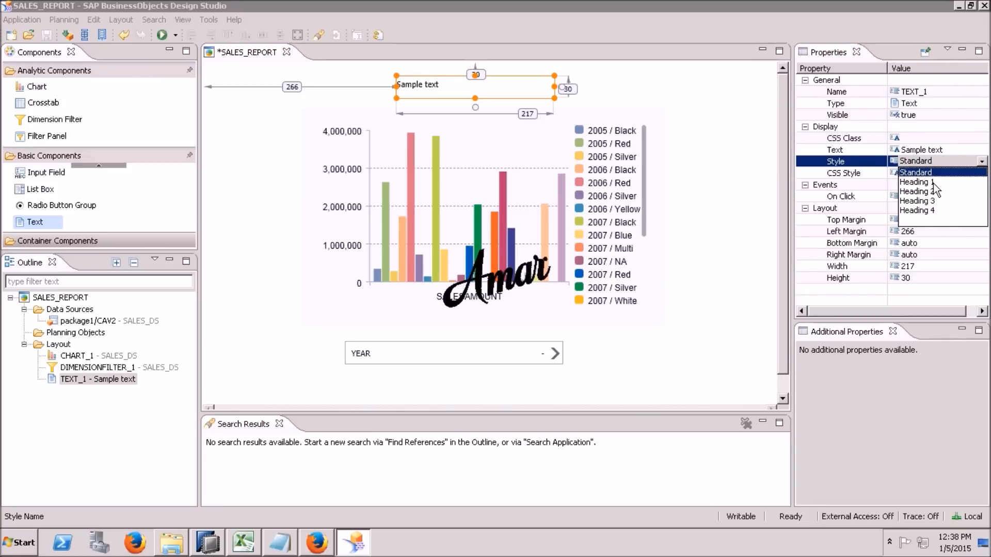
left_click(932, 182)
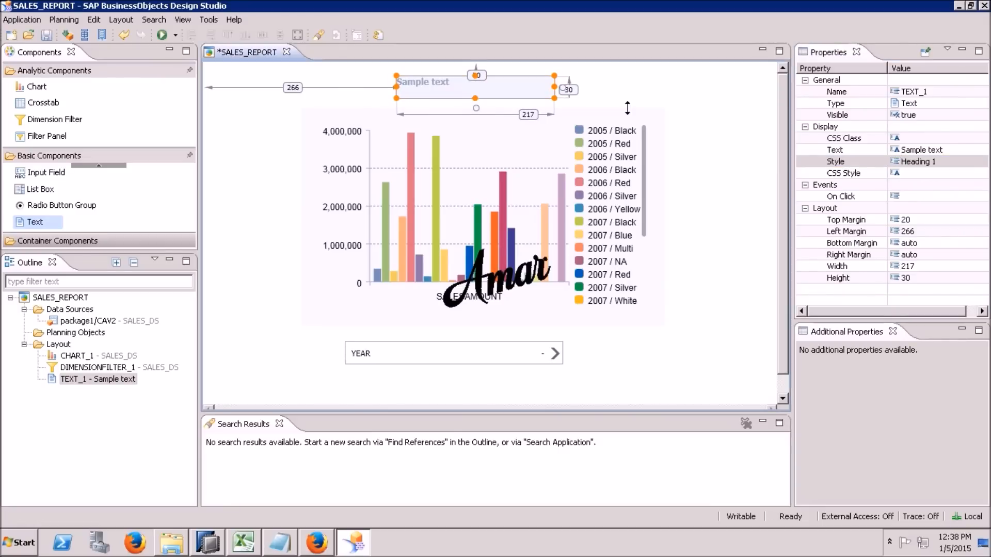
Try the Heading 3 style on the text component, and switch it back to Heading 1.
left_click(942, 161)
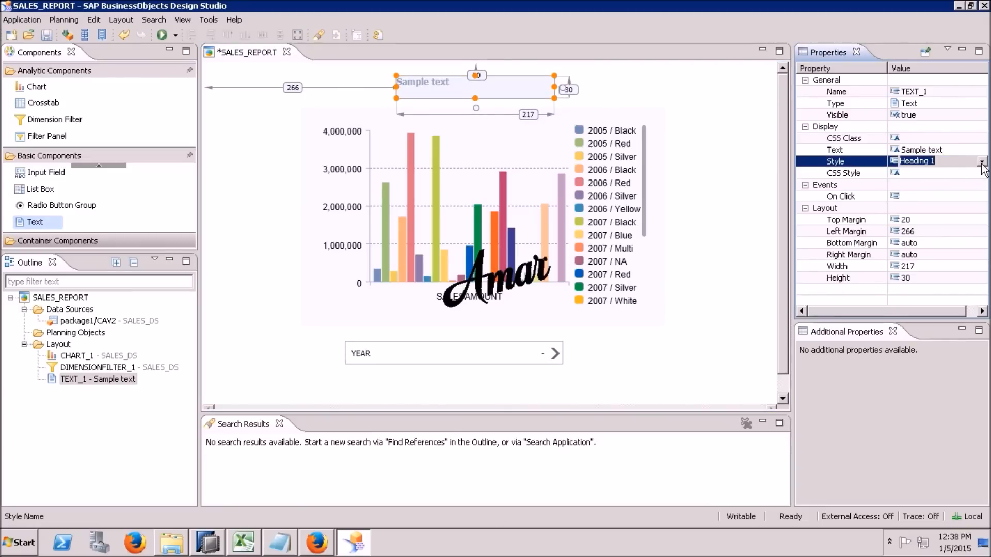
left_click(981, 162)
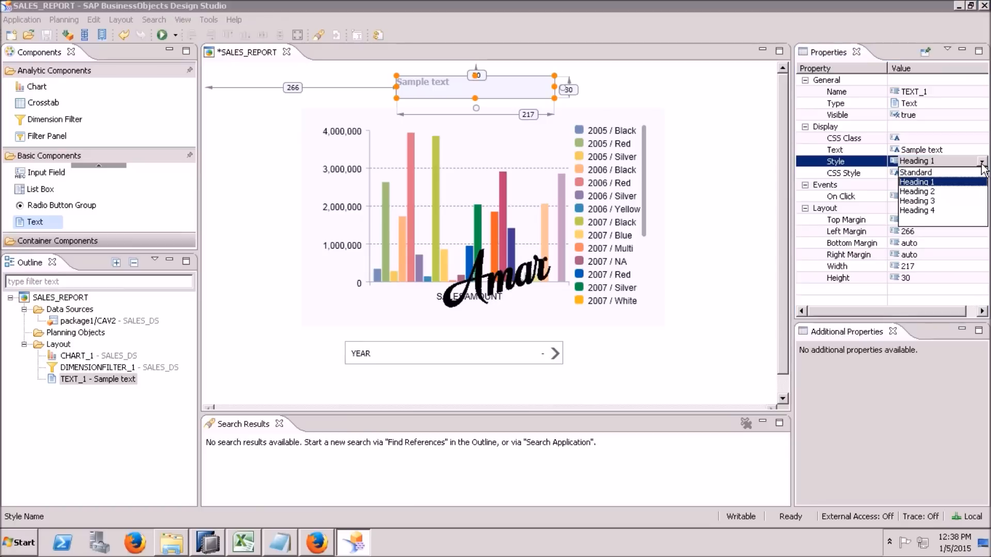
left_click(927, 202)
left_click(927, 204)
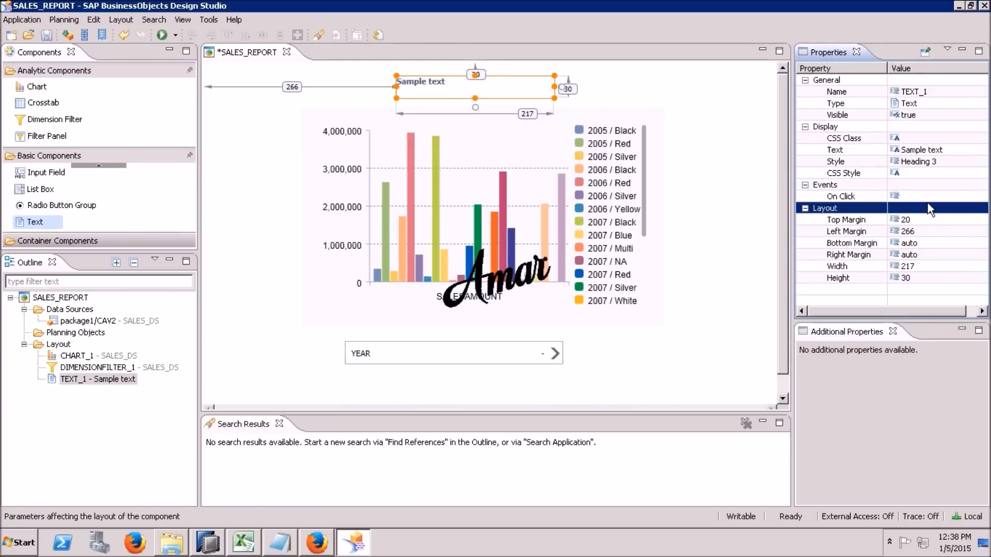
left_click(968, 163)
left_click(981, 162)
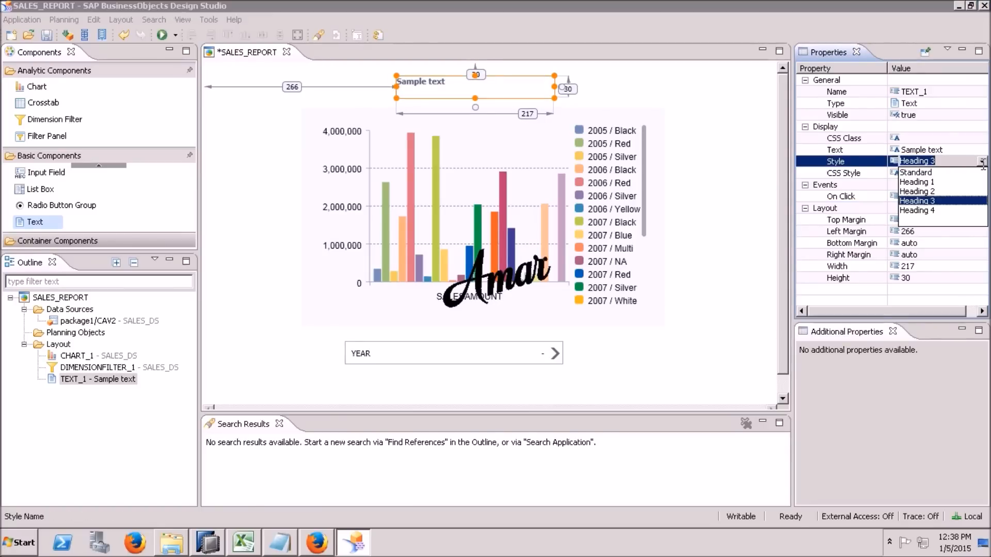
left_click(933, 182)
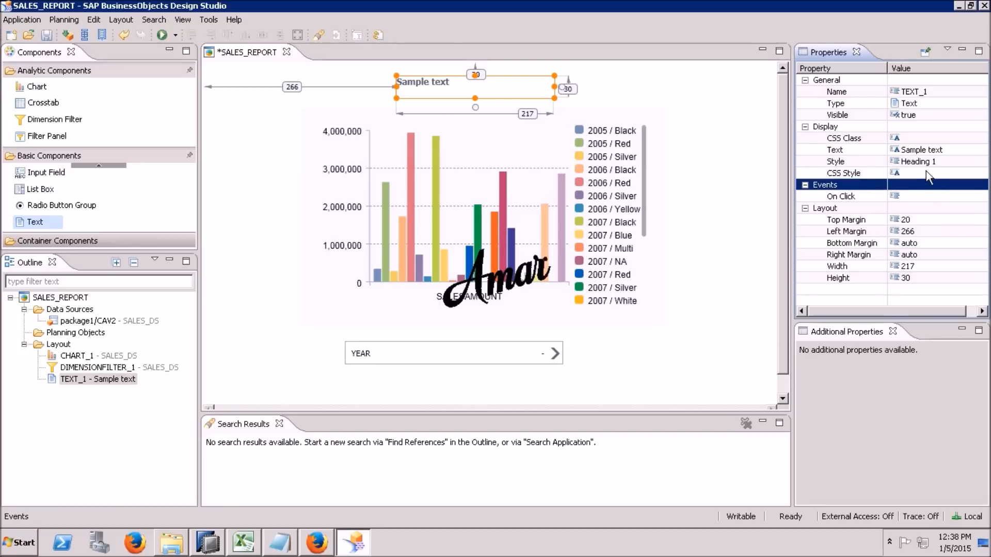
left_click(922, 173)
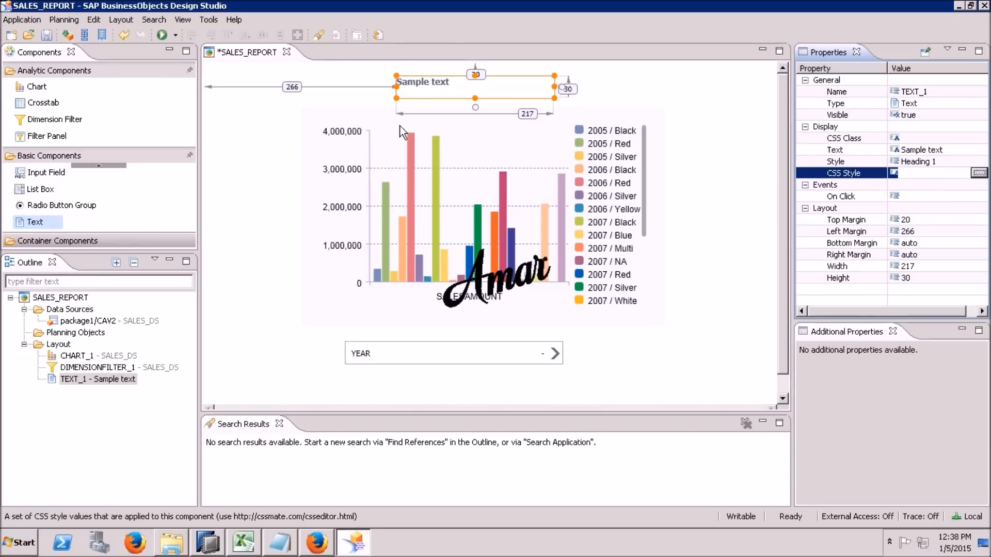
Change the text component's wording to "Yearly Sales Report" and enlarge it to about 229 wide and 33 high.
left_click(430, 92)
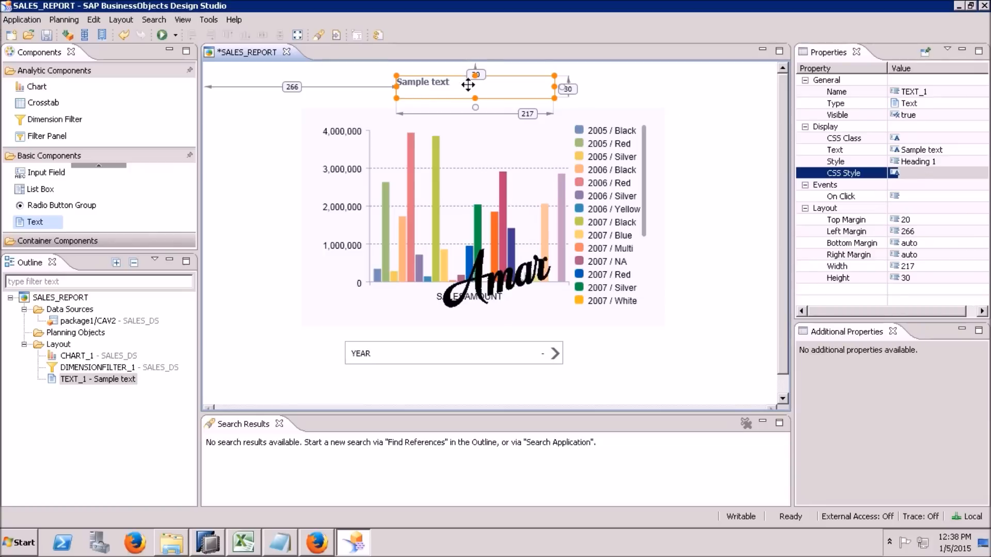
left_click(955, 149)
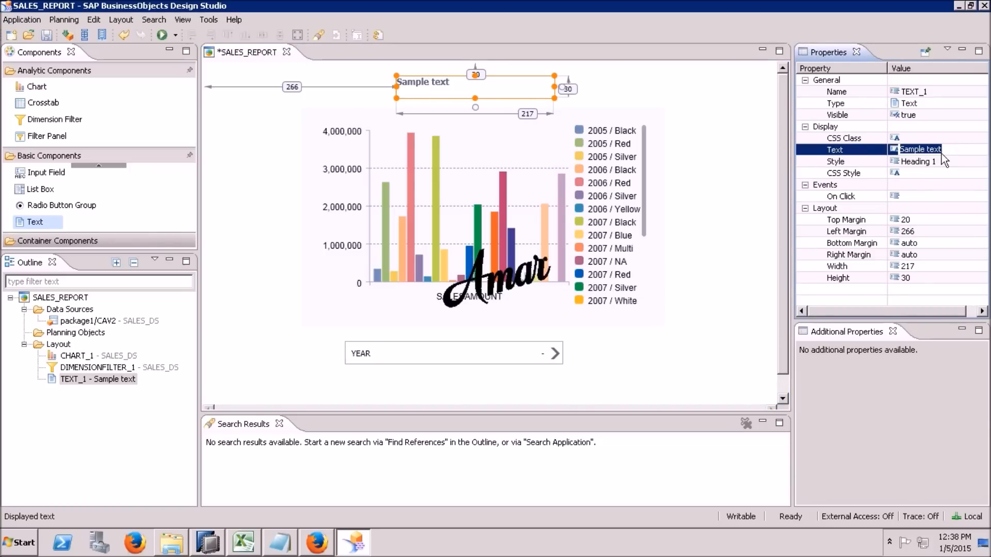
left_click(958, 146)
key("BackSpace")
key("BackSpace")
key("BackSpace")
key("BackSpace")
key("BackSpace")
key("BackSpace")
key("BackSpace")
key("BackSpace")
key("BackSpace")
key("BackSpace")
key("BackSpace")
type("Sales")
key("BackSpace")
key("BackSpace")
key("BackSpace")
key("BackSpace")
type("ales")
type("Year")
key("BackSpace")
type("ly")
key("Return")
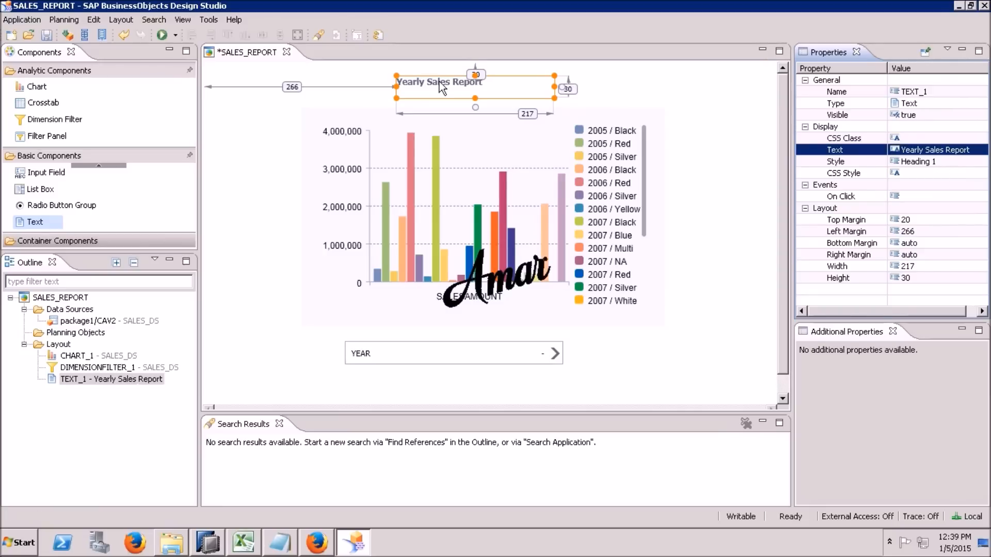
left_click_drag(547, 87, 608, 92)
left_click(475, 88)
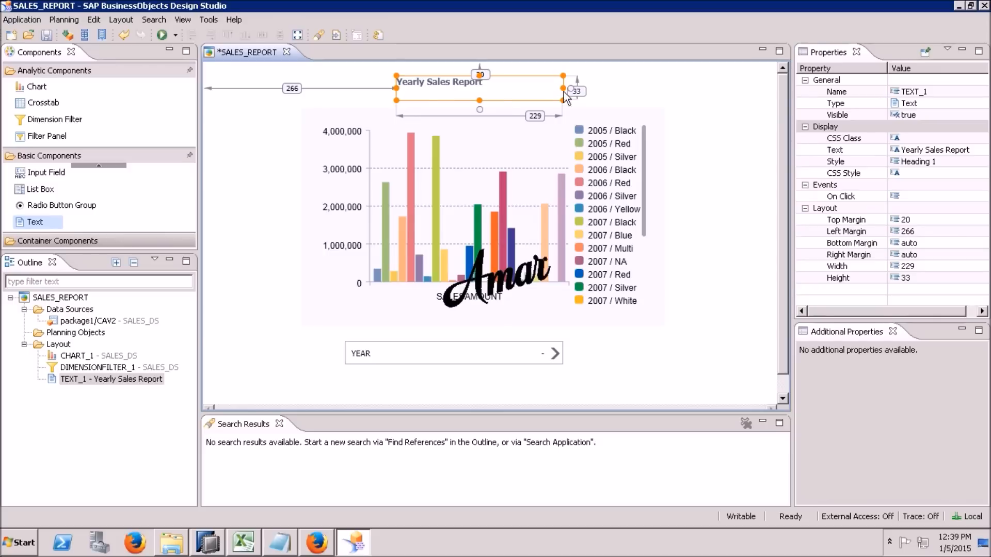
left_click(875, 175)
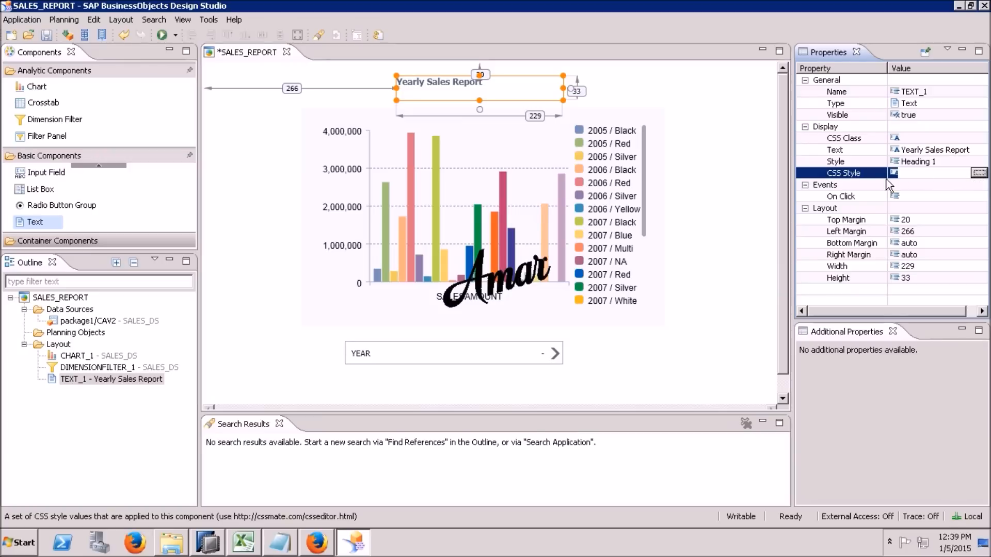
key("Up")
left_click(964, 175)
left_click(980, 174)
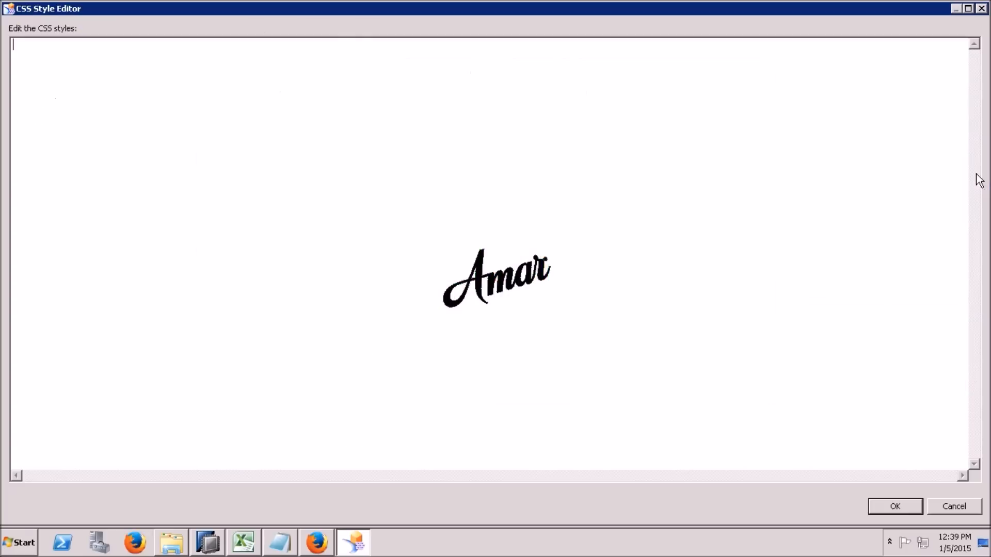
left_click(981, 8)
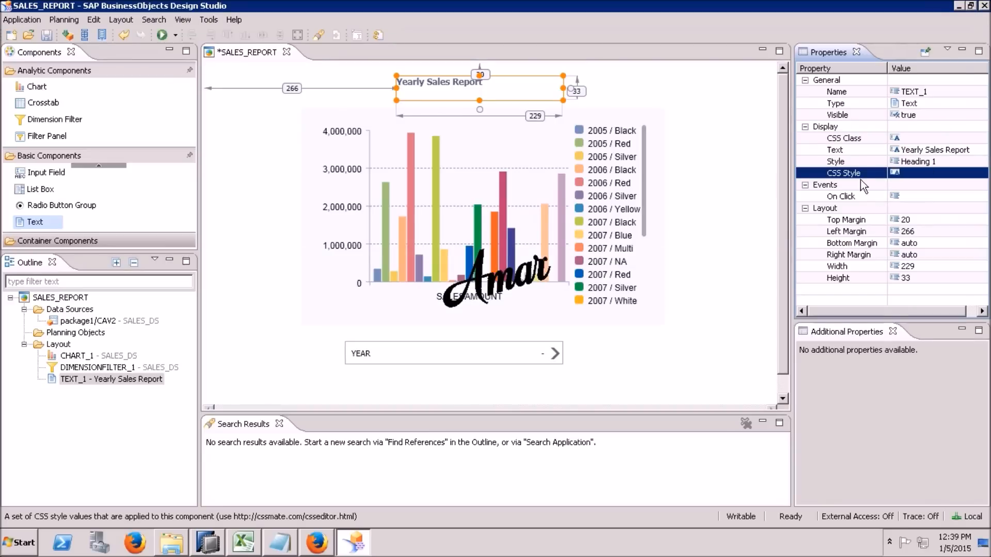
Give the Yearly Sales Report title the CSS style "FONT-SIZE: 20px;", shrinking the style editor window to keep the title in view.
left_click(929, 174)
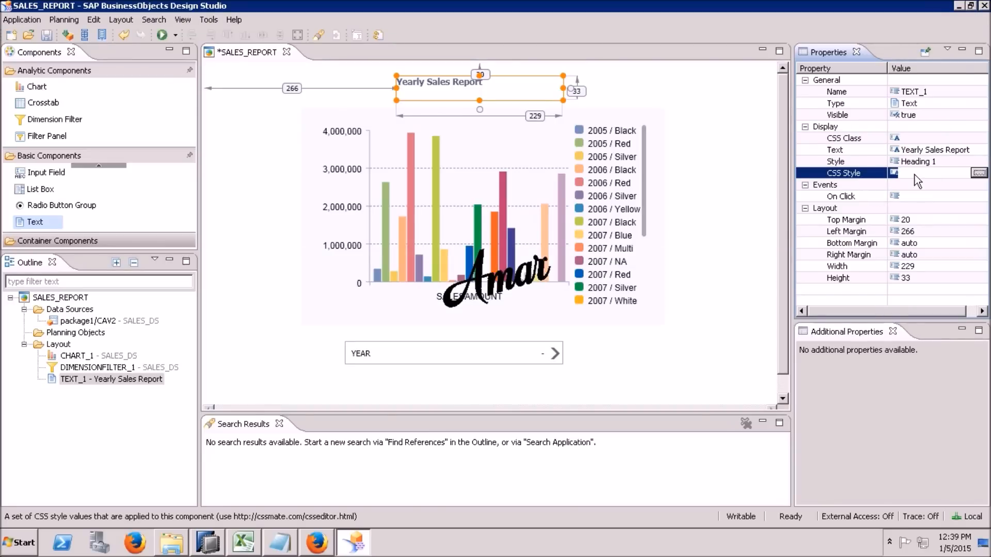
left_click(979, 174)
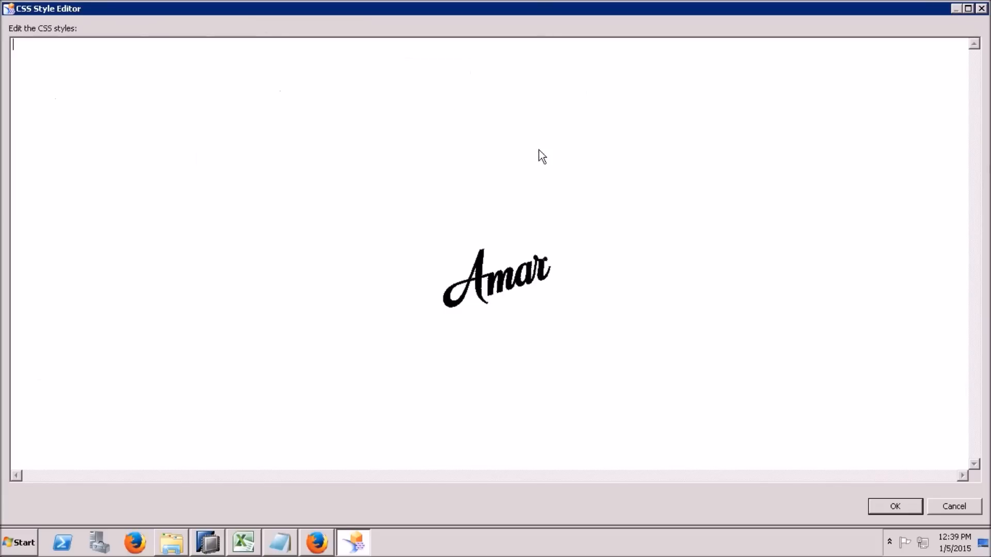
left_click(968, 8)
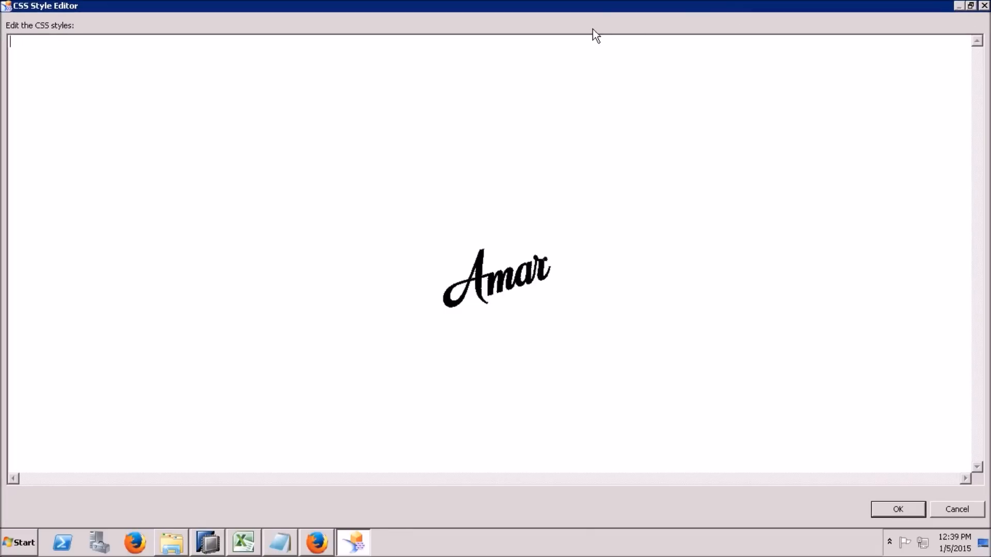
left_click(970, 6)
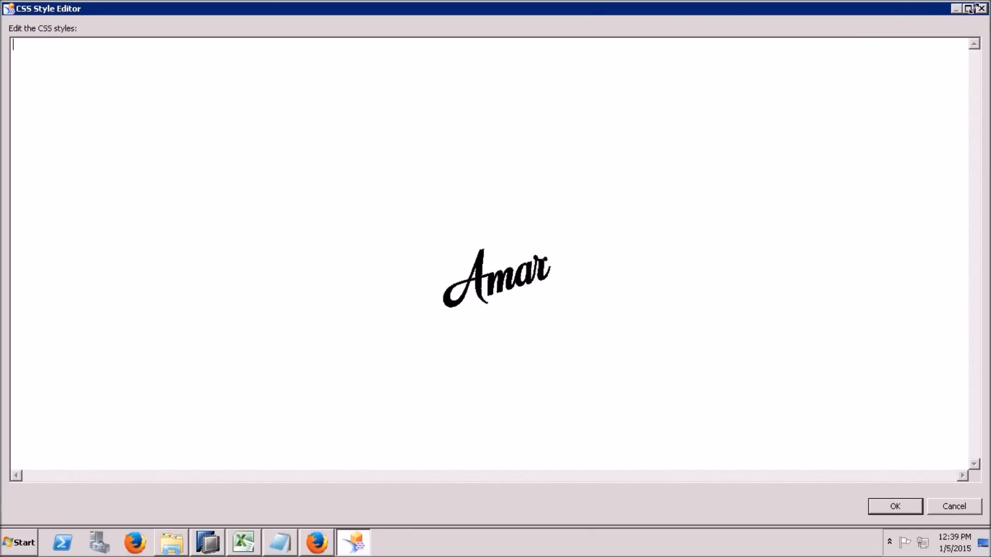
left_click(968, 8)
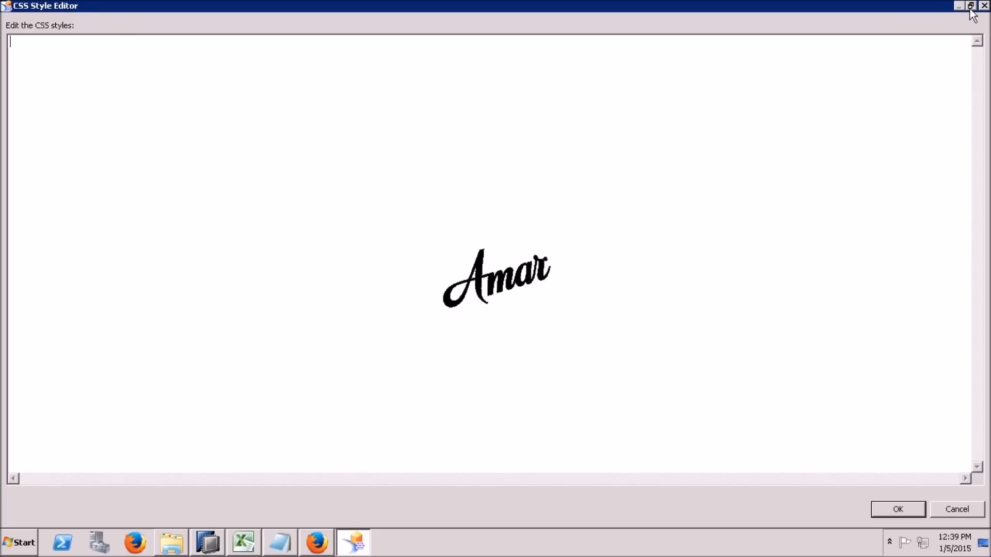
left_click(969, 6)
left_click_drag(988, 2, 386, 178)
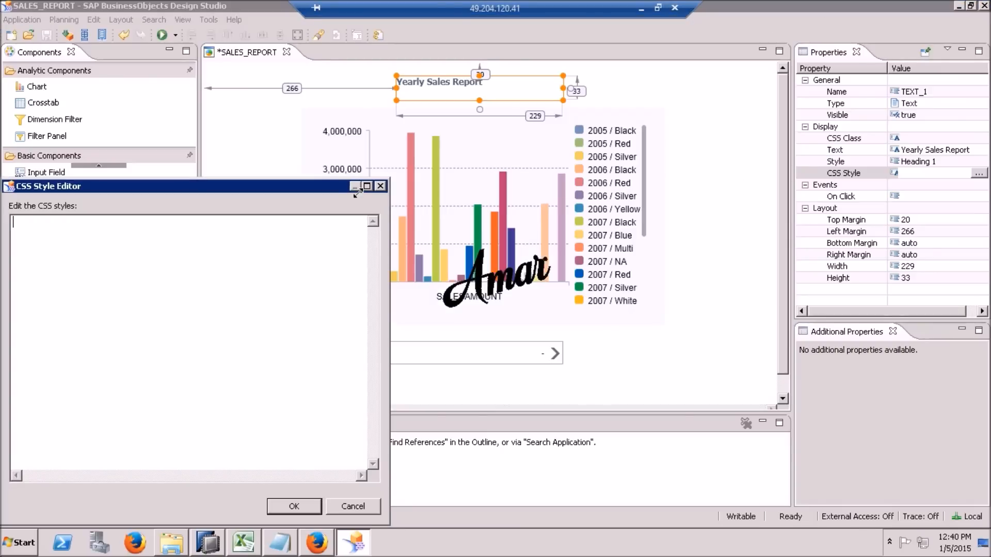
left_click_drag(254, 186, 593, 141)
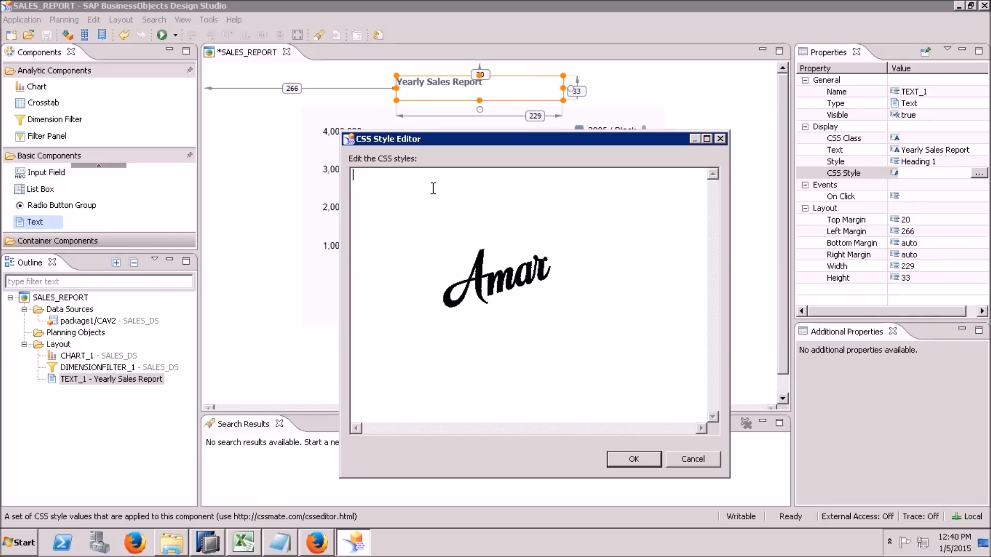
type("FONT-SIZE: 20px;")
left_click(652, 463)
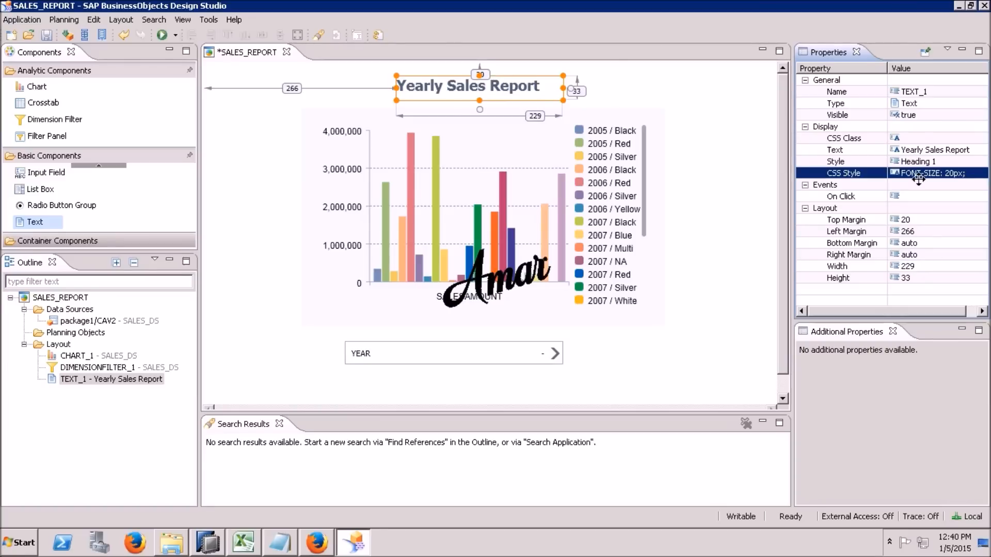
Add the declaration "color: red;" to the Yearly Sales Report title's CSS style, moving the style editor below the title.
left_click(969, 175)
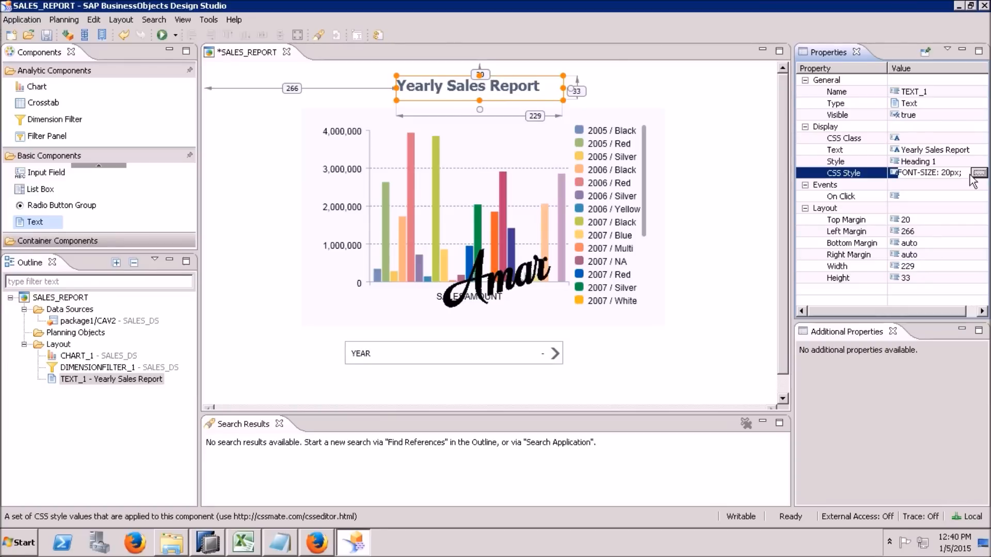
left_click(978, 174)
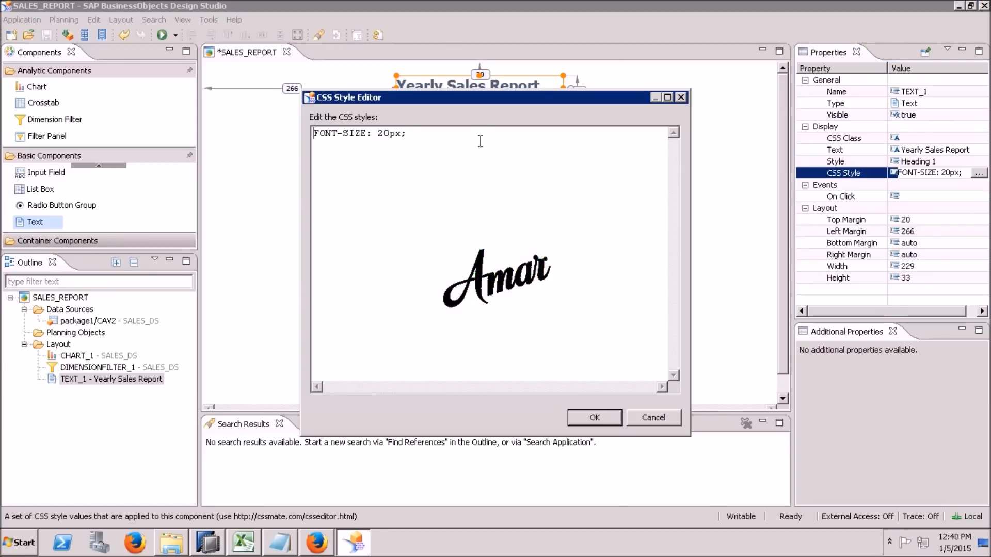
key("Return")
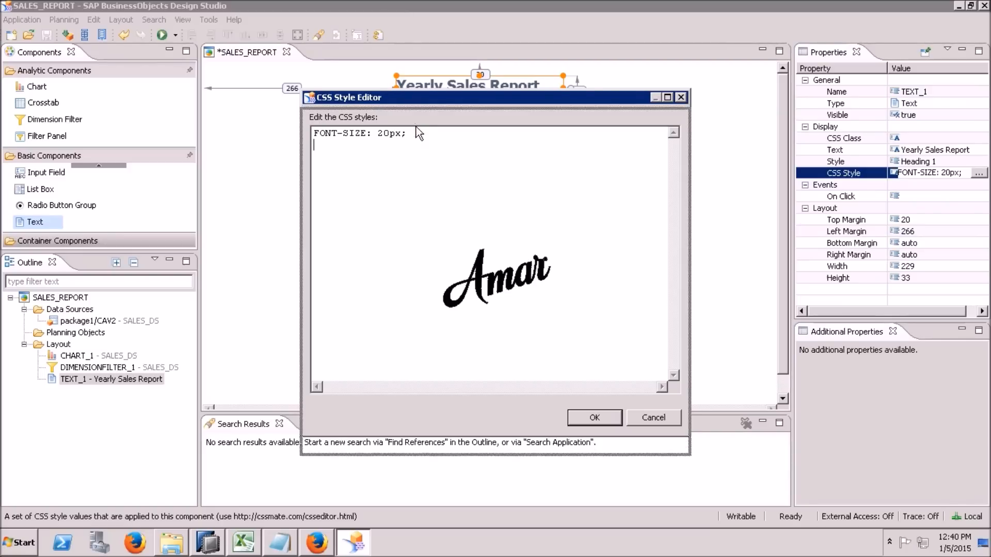
left_click_drag(414, 96, 416, 126)
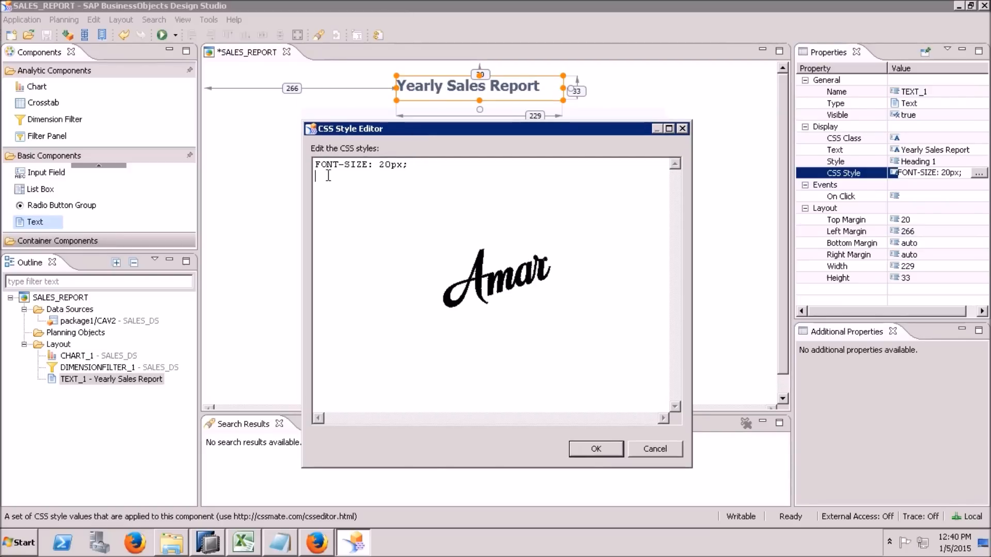
type("color: red;")
key("Return")
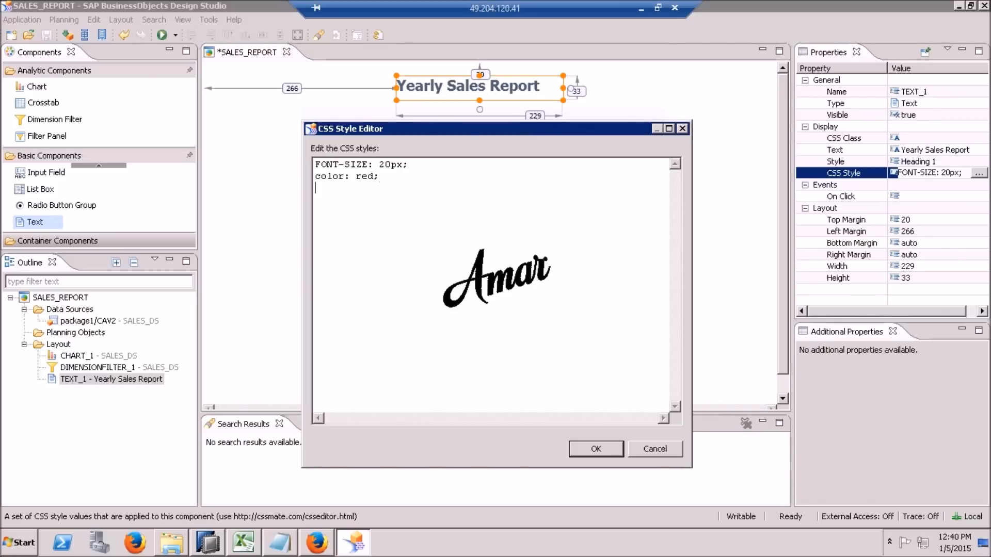
left_click(599, 447)
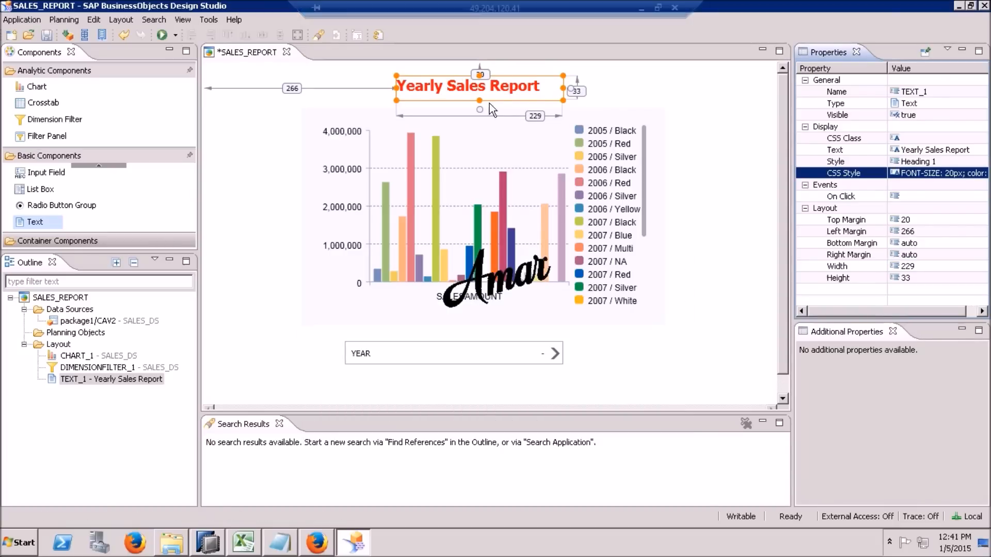
left_click(611, 93)
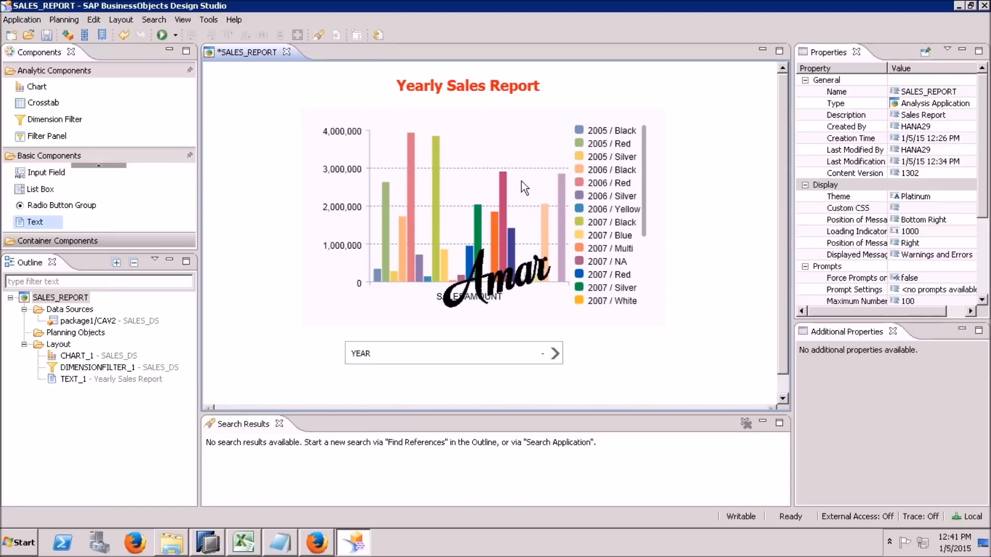
Switch to Notepad and copy the "text-decoration: underline;" declaration from the CSS notes.
left_click(471, 94)
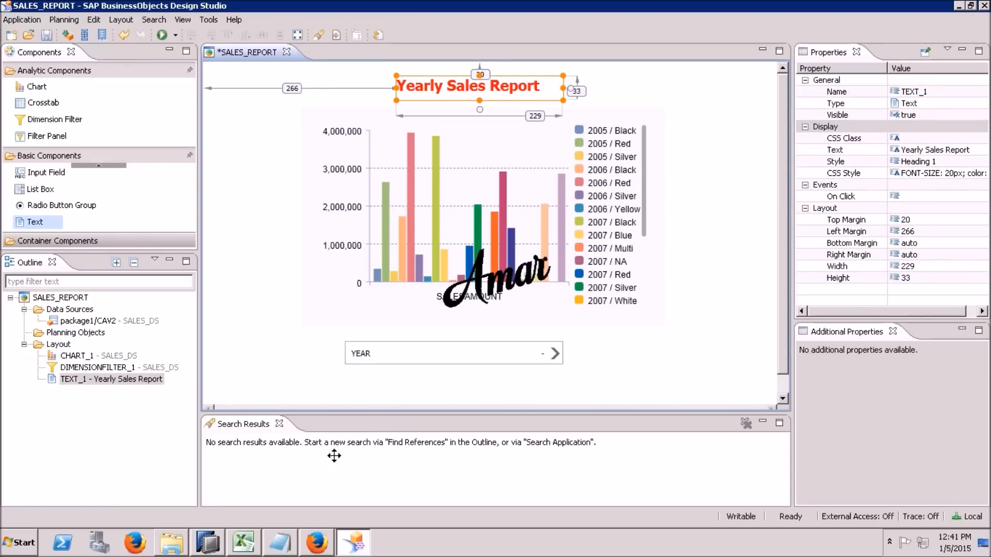
left_click(291, 551)
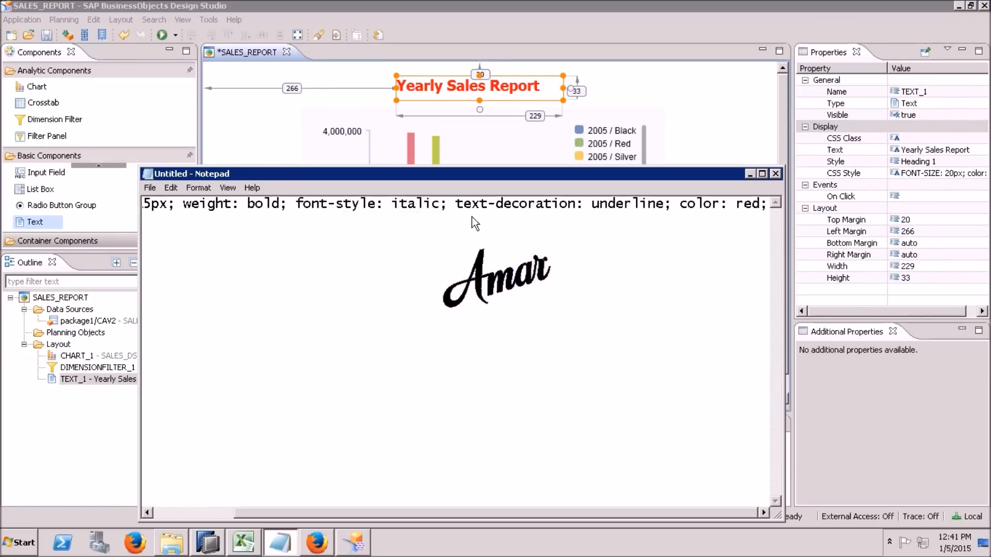
left_click_drag(457, 204, 673, 210)
key("ctrl+c")
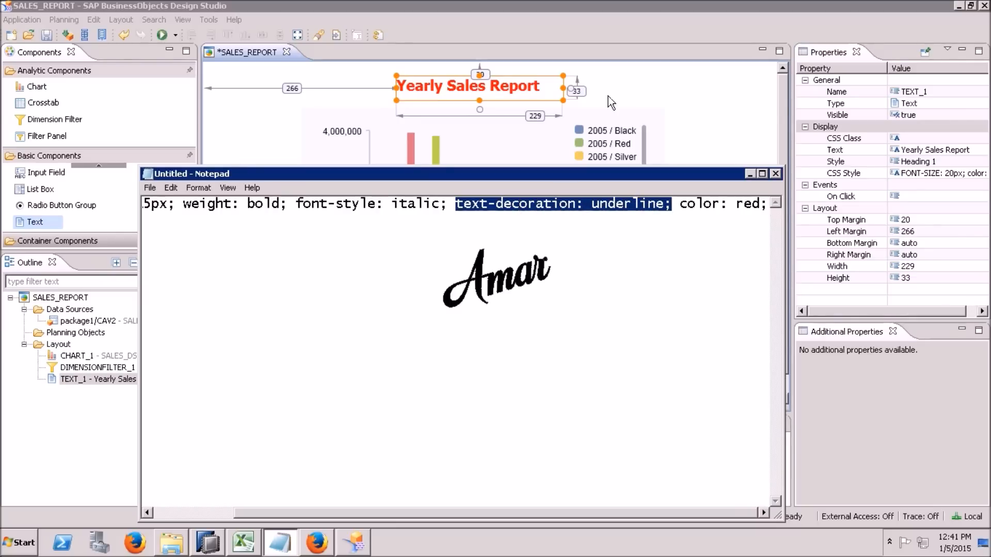
Back in Design Studio, add the copied "text-decoration: underline;" declaration as a new line in the title's CSS style.
left_click(539, 89)
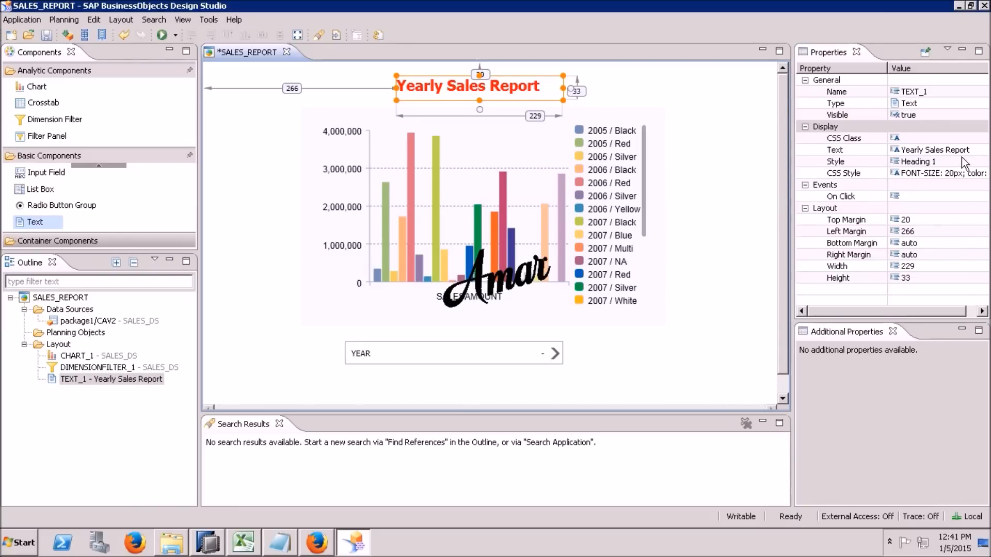
left_click(972, 173)
left_click(978, 173)
left_click(531, 160)
key("Return")
key("ctrl+v")
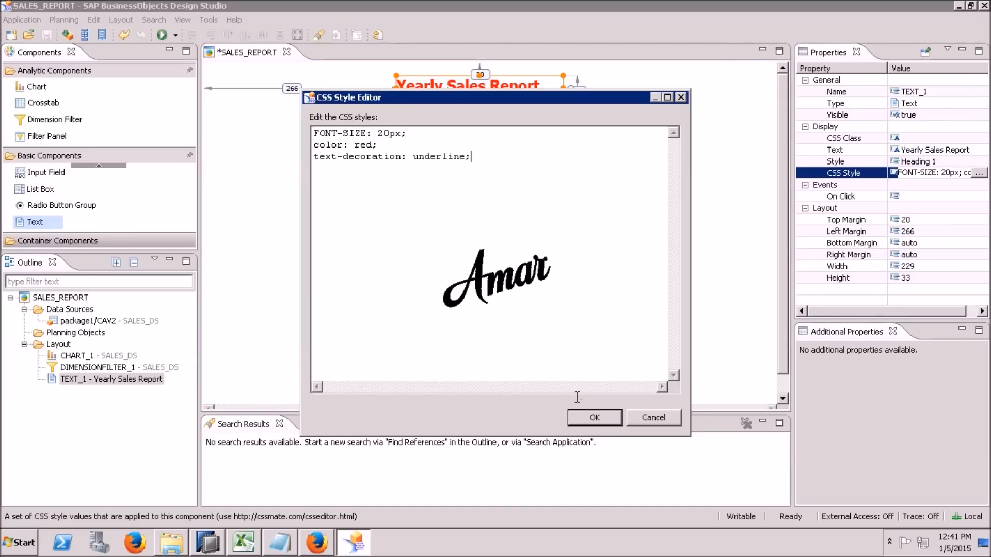
left_click(582, 418)
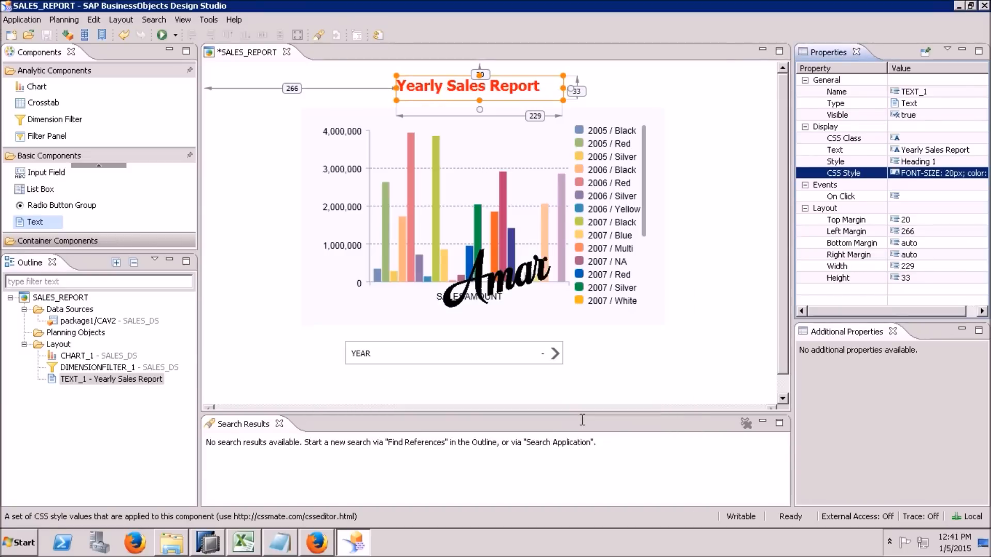
Add "FONT-STYLE: italic" as a further line in the Yearly Sales Report title's CSS style.
left_click(976, 176)
left_click(978, 174)
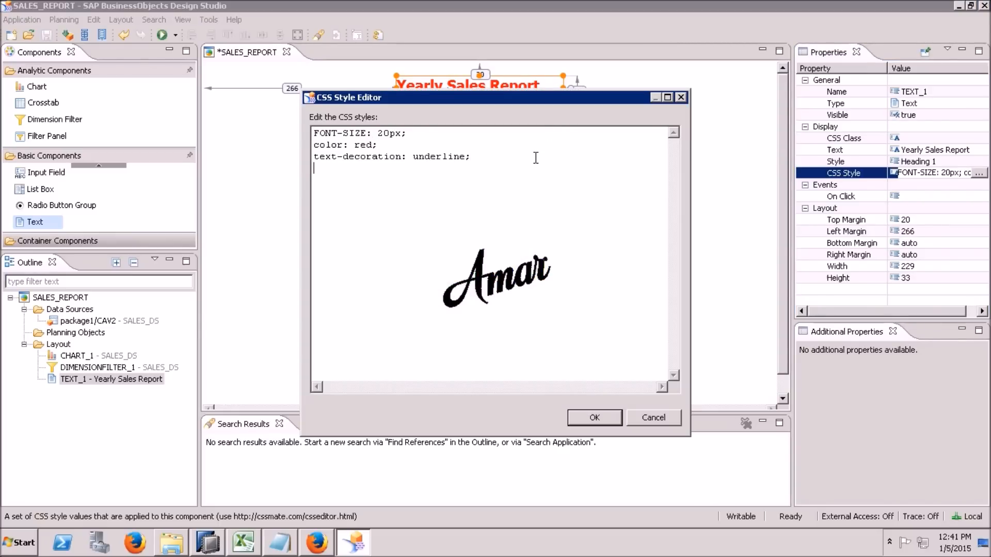
type("FONT-STYLE: italic")
key("Return")
left_click(609, 417)
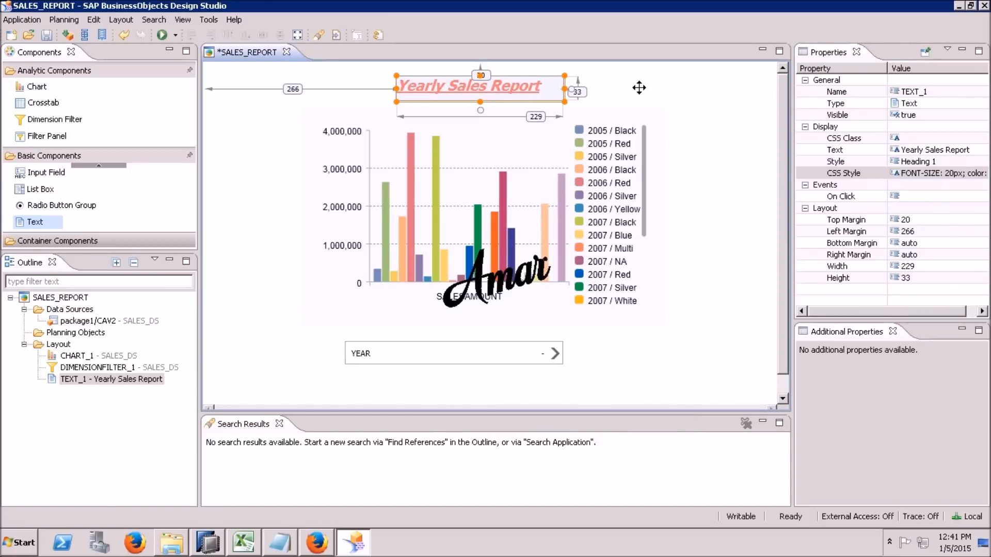
left_click(611, 93)
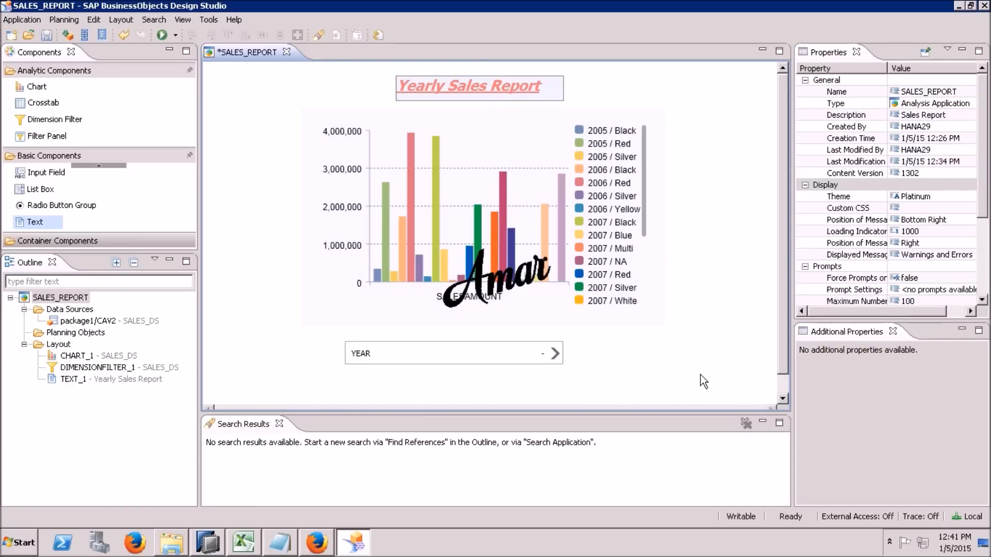
Save the application and run it in the browser to check the styled title and YEAR filter, returning to Design Studio.
left_click(45, 36)
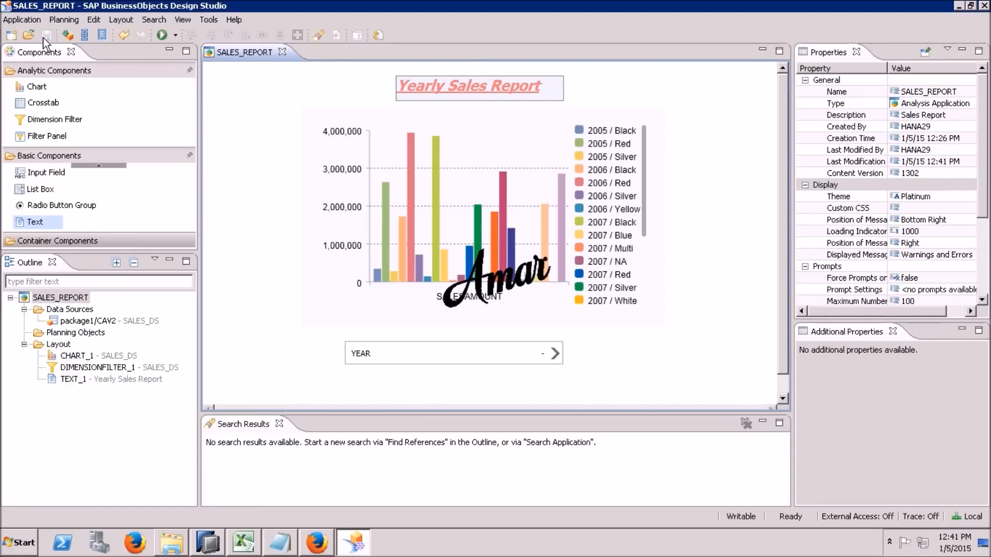
left_click(160, 35)
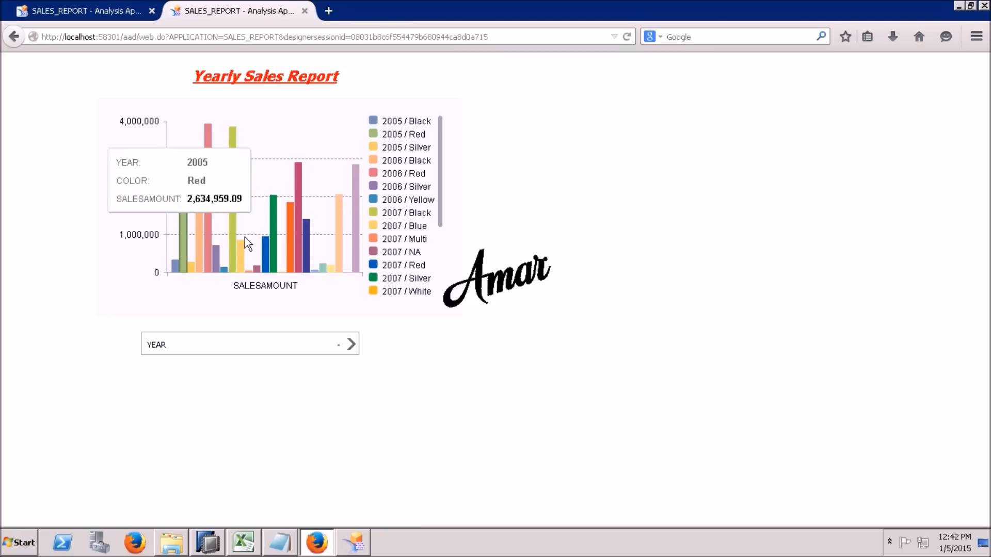
left_click(353, 346)
left_click(401, 72)
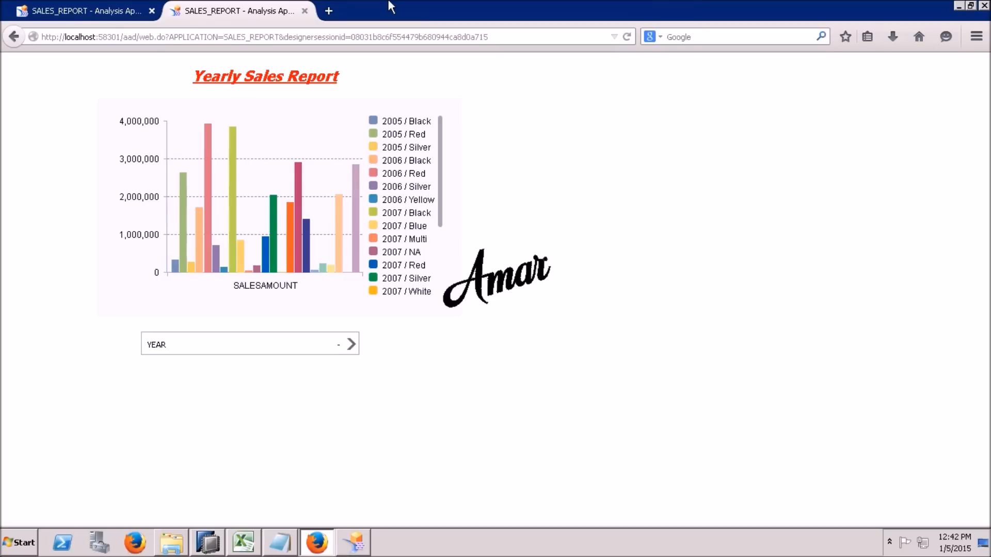
left_click(958, 6)
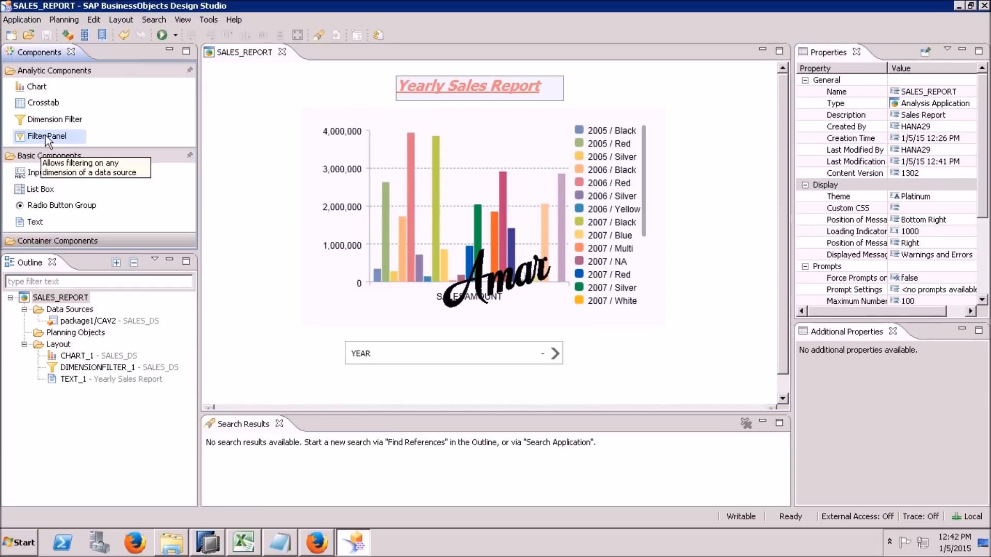
Add a Filter Panel component to the canvas and place it beside the chart, about 635 from the left edge and 45 from the top.
left_click_drag(46, 135, 713, 116)
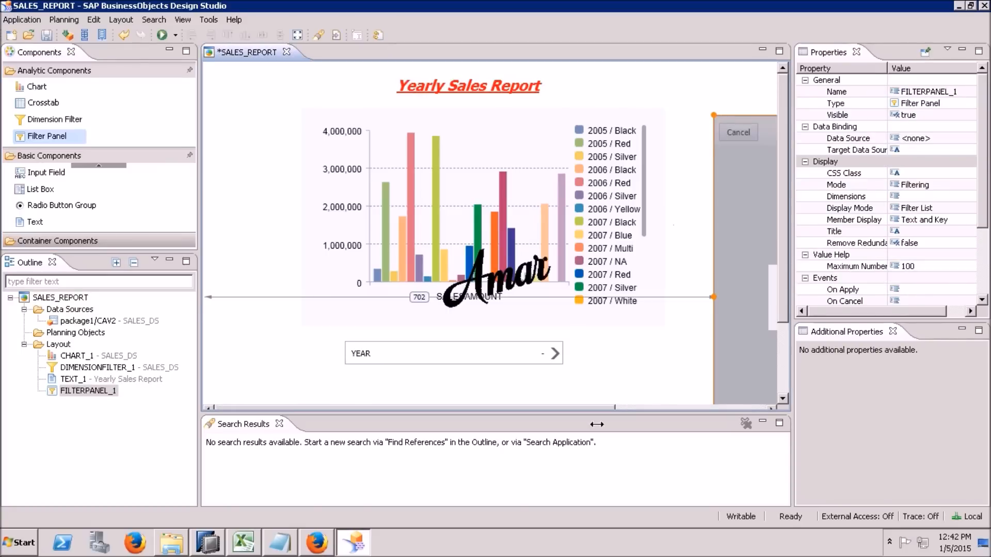
left_click_drag(574, 407, 770, 403)
left_click_drag(784, 284, 783, 312)
left_click_drag(601, 96, 265, 378)
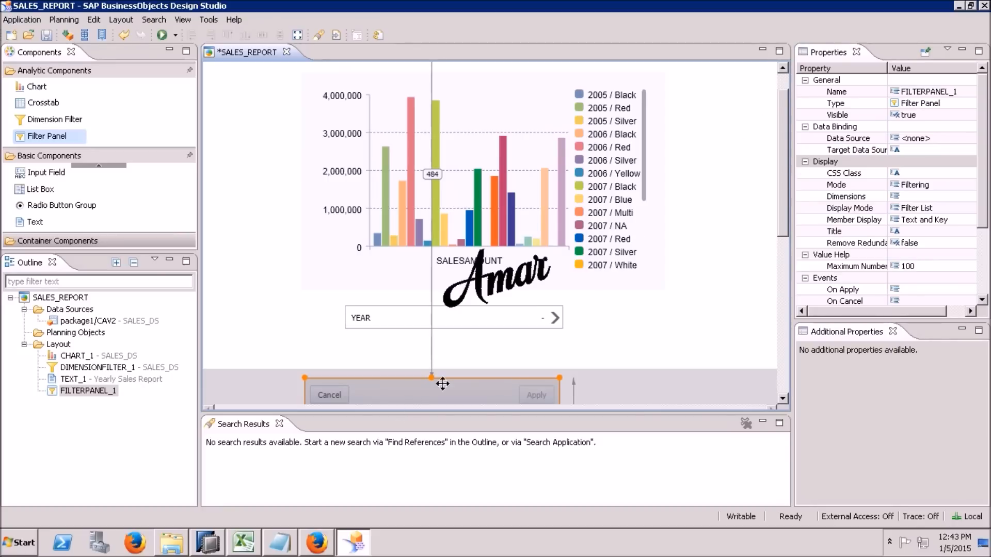
left_click_drag(558, 403, 785, 256)
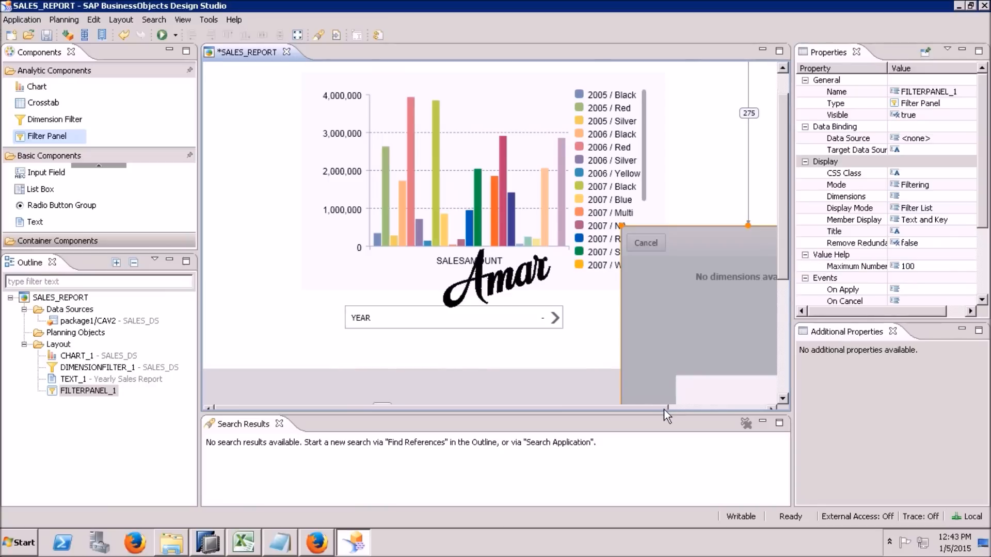
left_click_drag(664, 409, 780, 406)
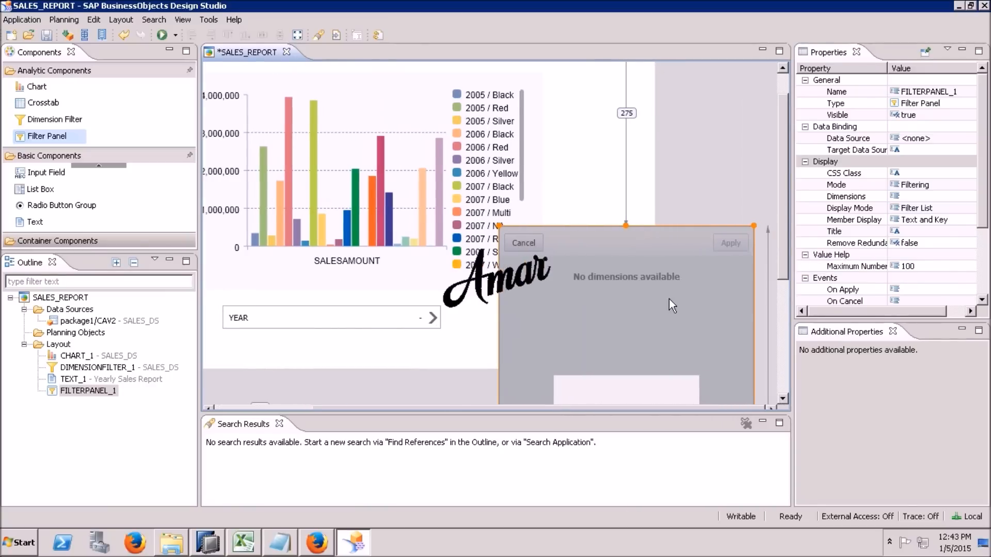
left_click_drag(636, 234, 680, 73)
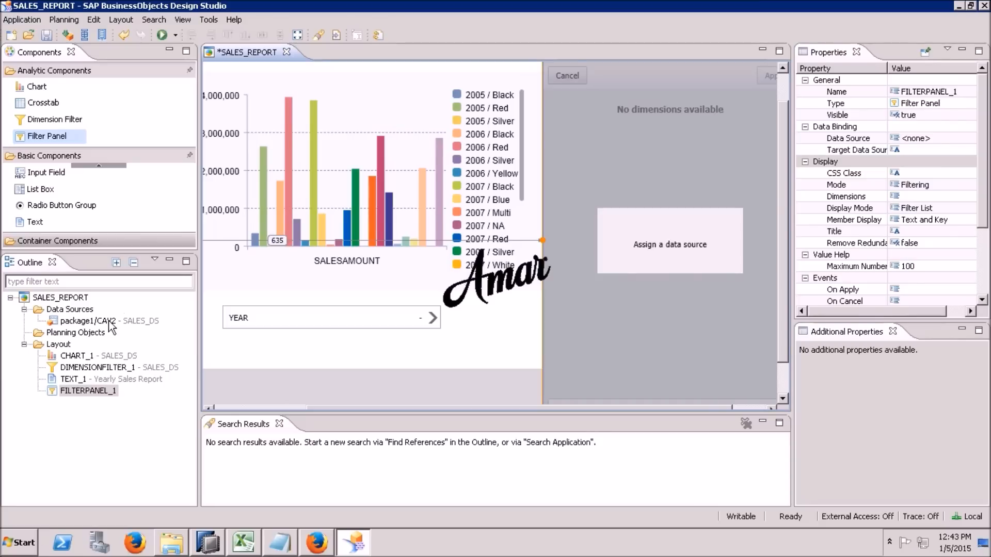
Assign the SALES_DS data source to the filter panel, and run the saved application in the browser.
left_click_drag(109, 321, 704, 256)
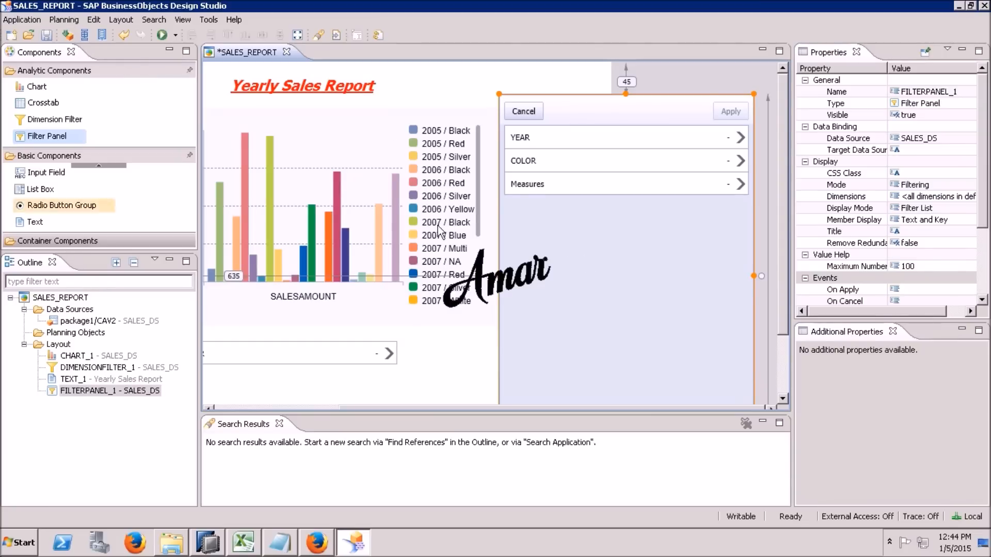
left_click(46, 37)
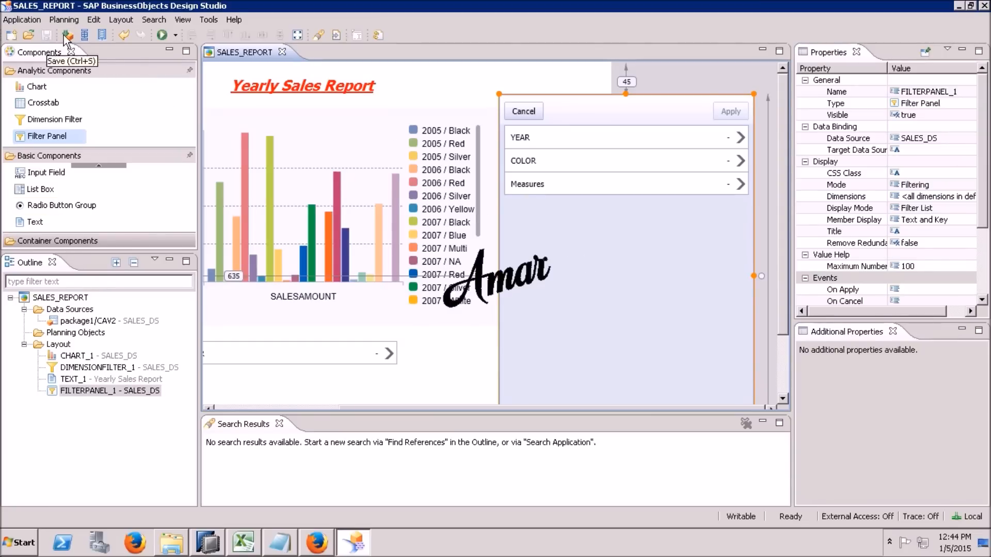
left_click(160, 35)
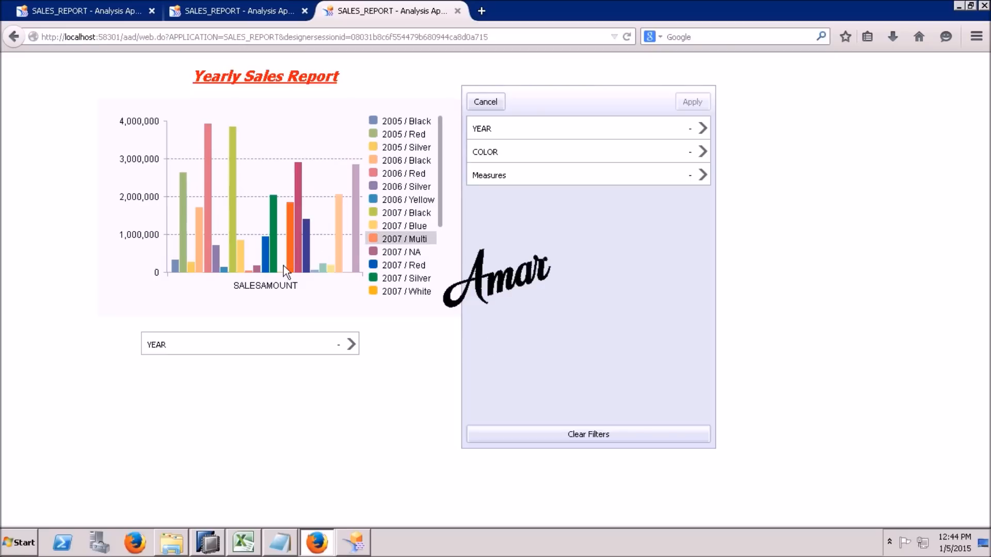
Filter the running report to YEAR 2007 with the filter panel.
left_click(699, 130)
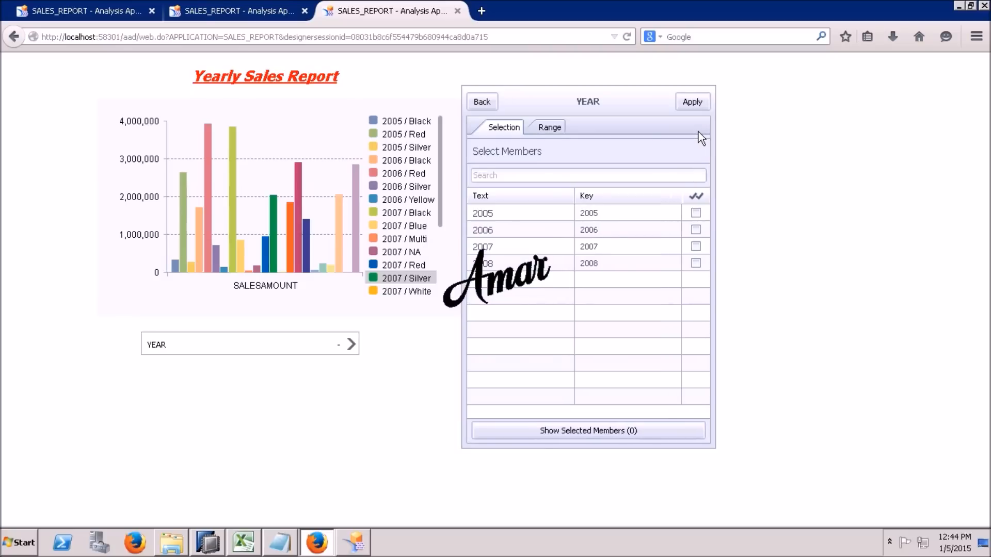
left_click(696, 248)
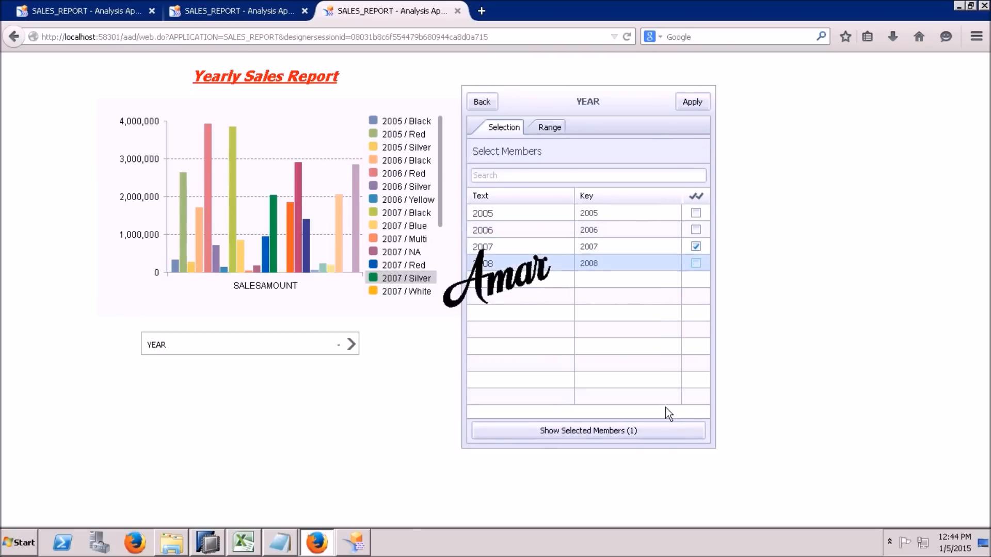
left_click(698, 104)
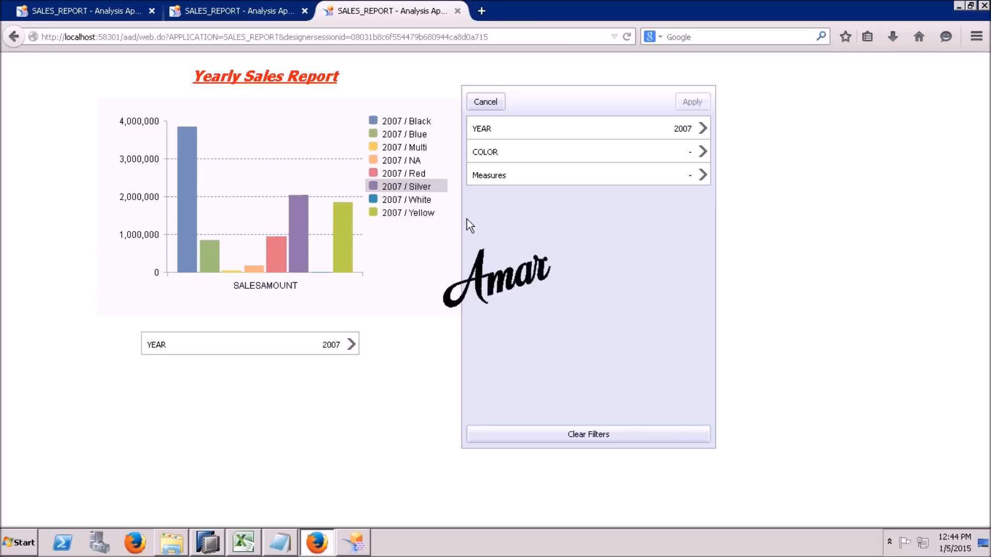
Restrict COLOR to Blue and Red in the filter panel, and inspect the filtered chart's bars.
left_click(700, 150)
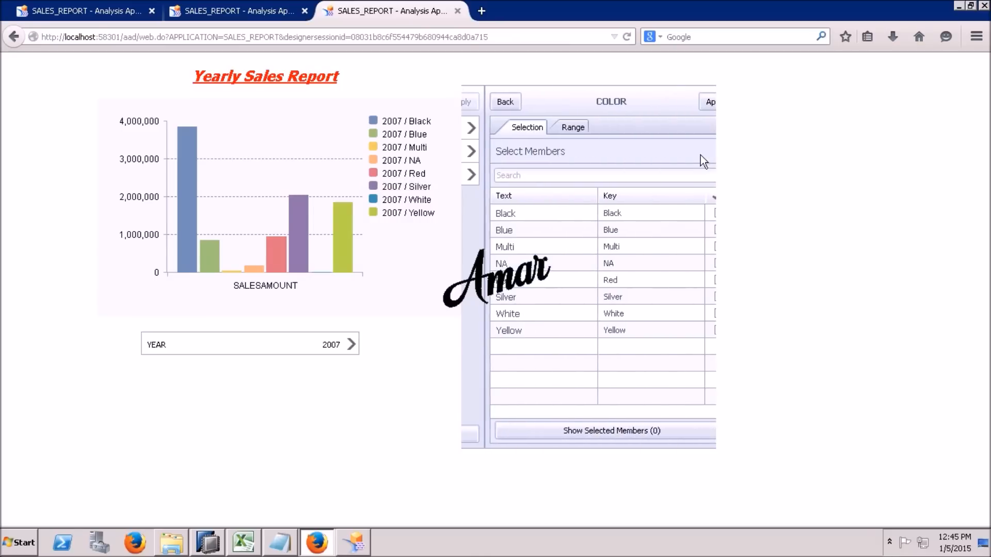
left_click(696, 280)
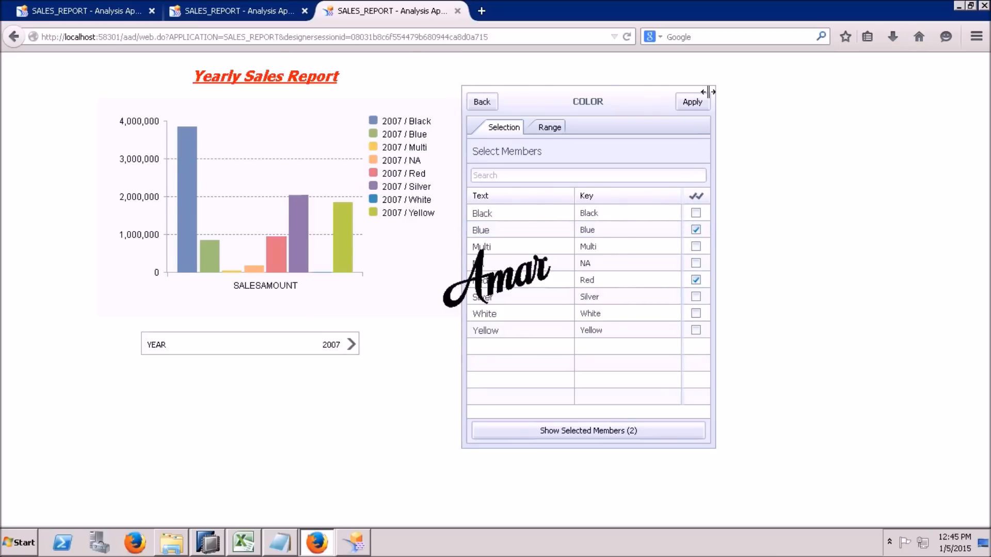
left_click(692, 101)
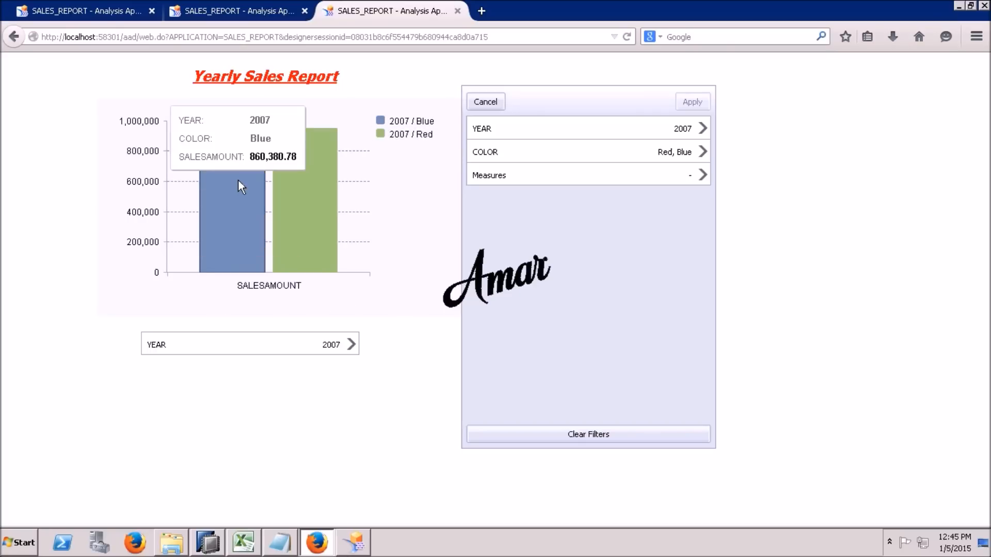
mouse_move(309, 176)
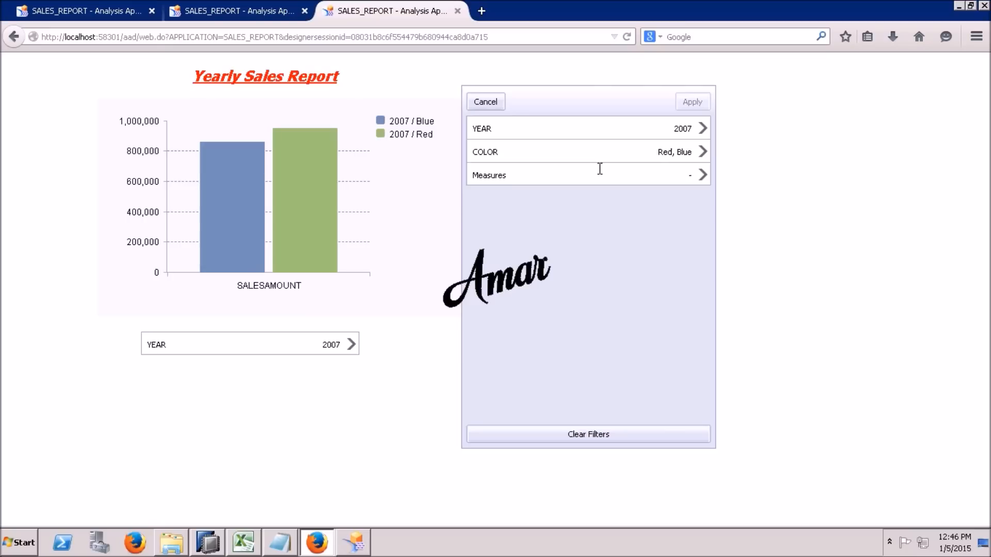
Clear all filters in the running report's filter panel, apply the change, and inspect the sales chart.
left_click(600, 433)
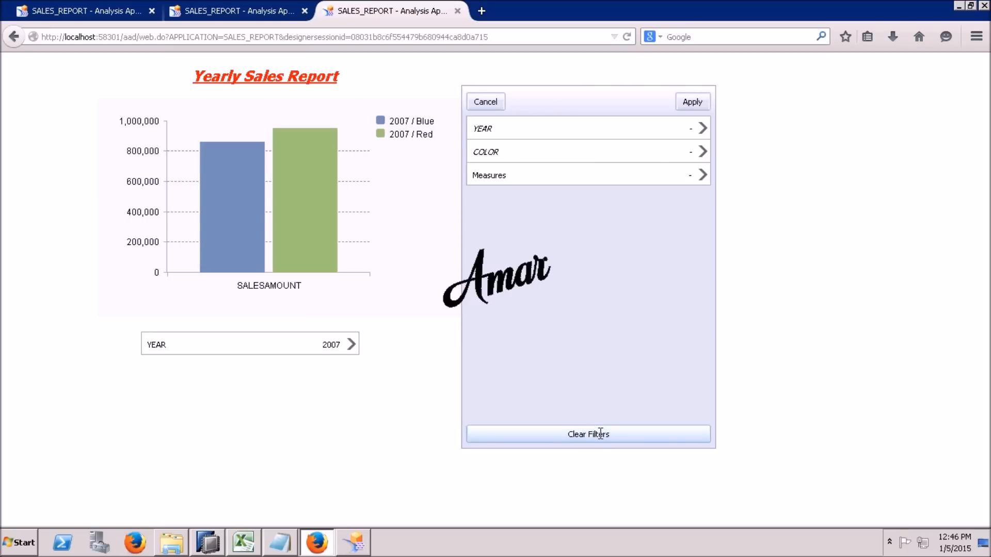
left_click(695, 102)
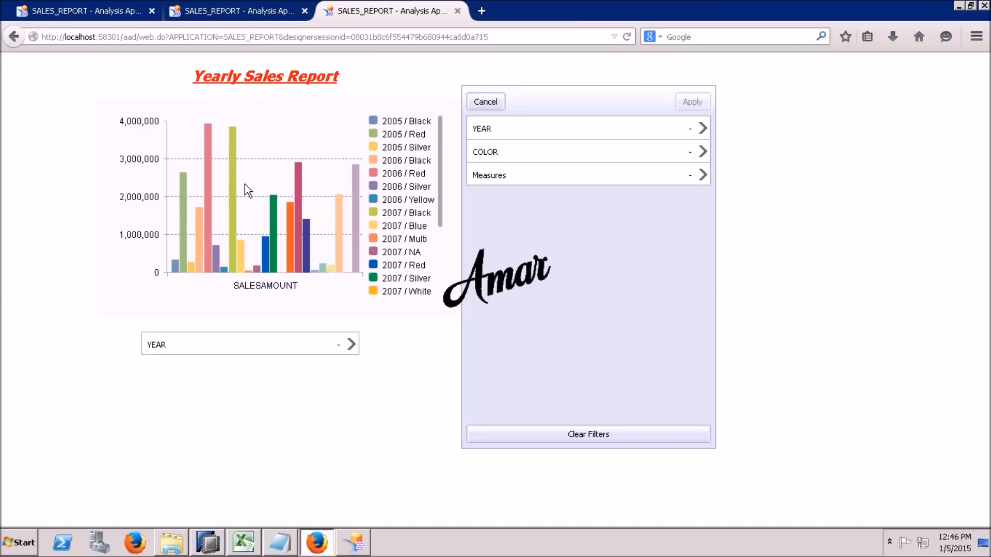
mouse_move(273, 221)
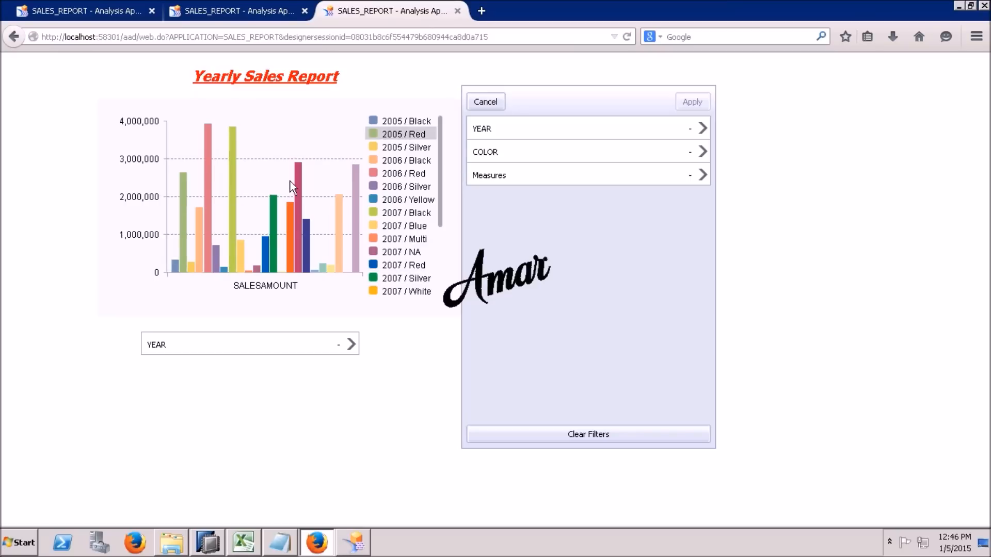
Return to Design Studio, shorten the filter panel to end near the chart's lower edge, and move the YEAR dimension filter to about 375 from the top.
left_click(958, 6)
scroll(581, 395, "down", 3)
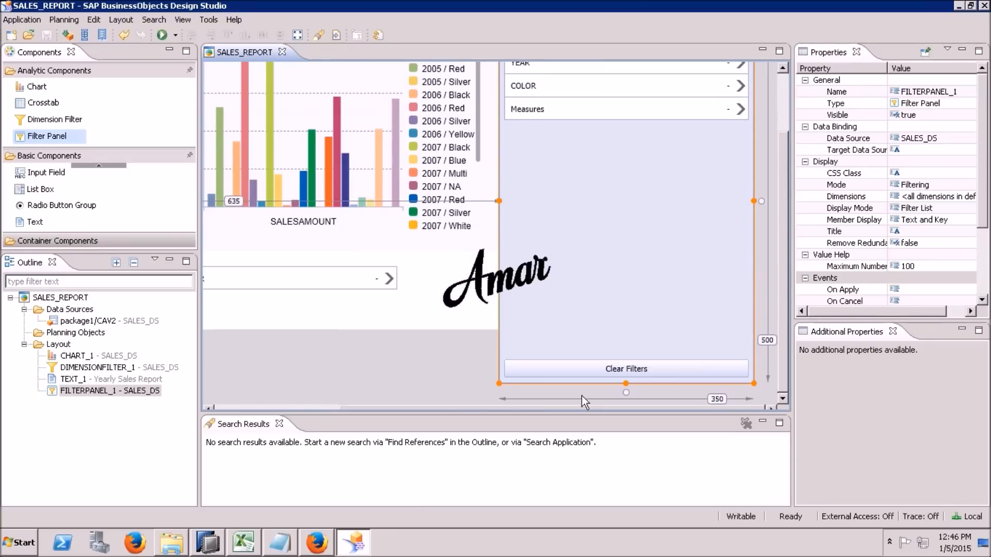
left_click_drag(627, 406, 338, 414)
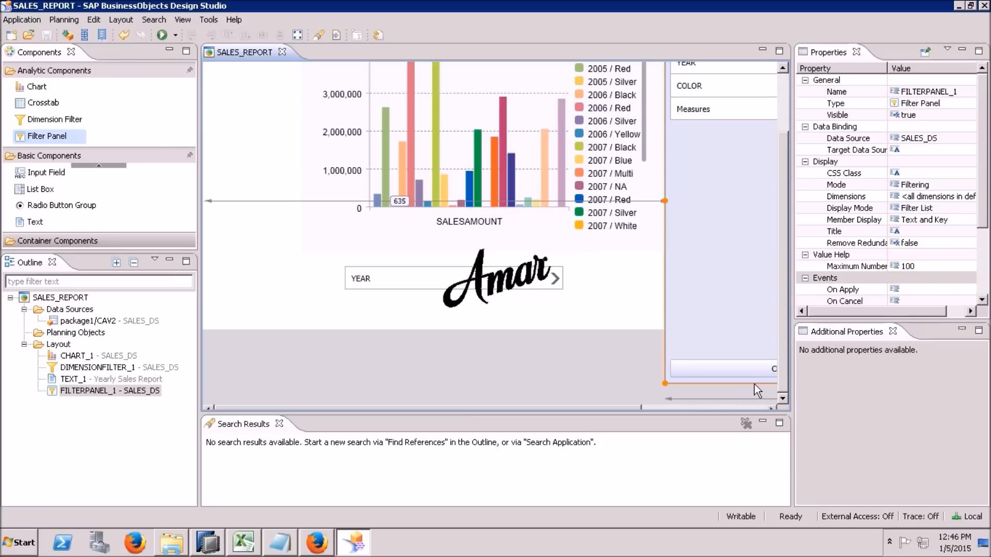
left_click_drag(754, 385, 712, 258)
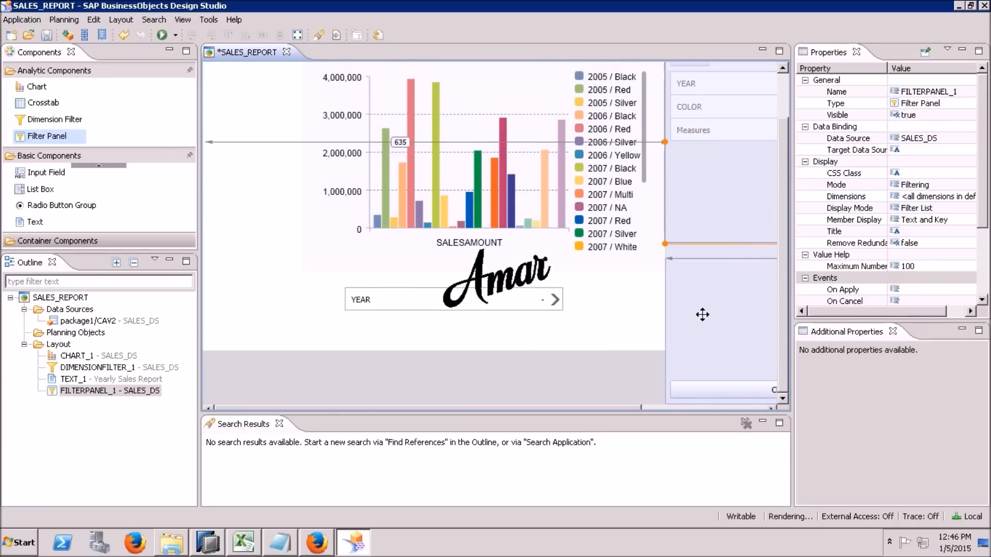
left_click(549, 361)
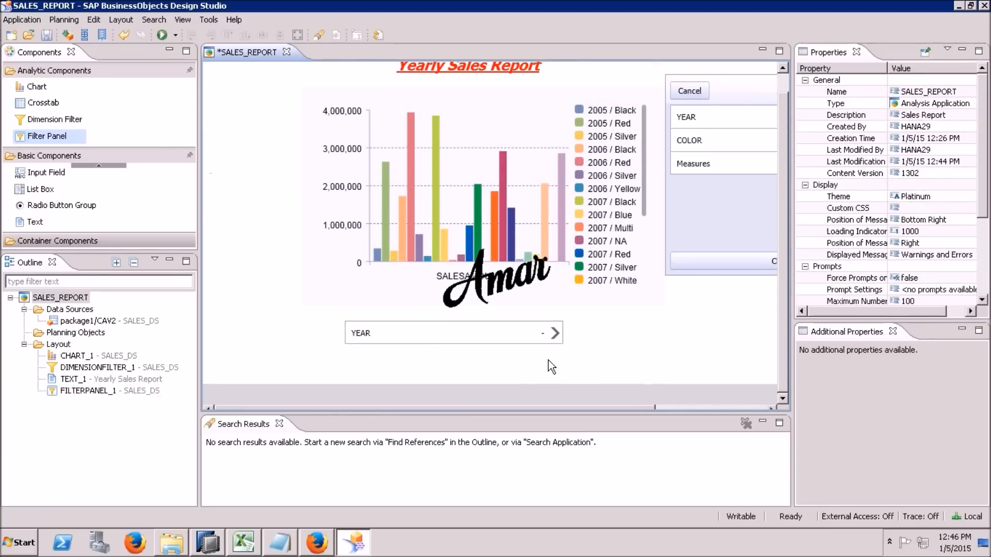
left_click(496, 321)
left_click_drag(497, 321, 482, 321)
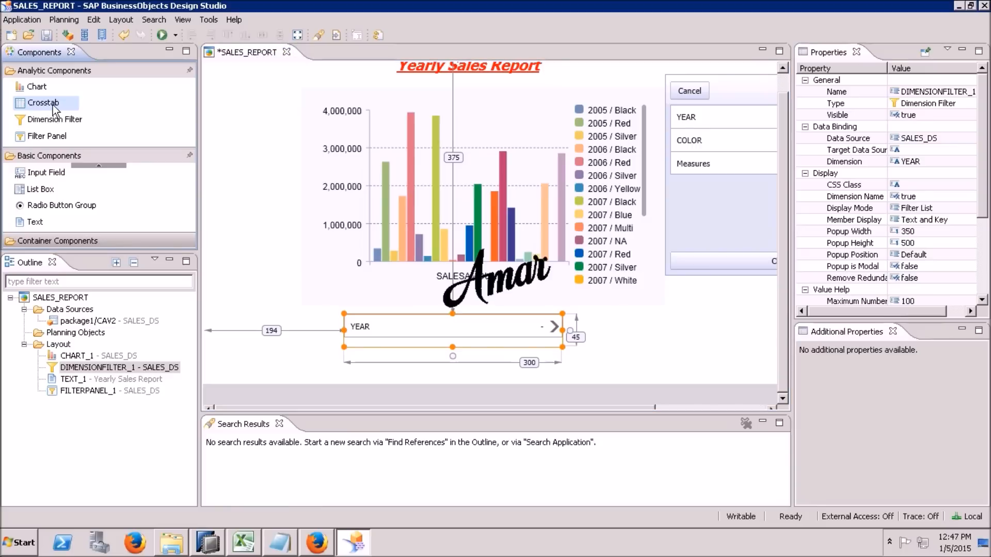
Add a Crosstab below the YEAR filter, about 111 from the left and 458 from the top, closing the Search Results view for space.
left_click_drag(49, 104, 373, 397)
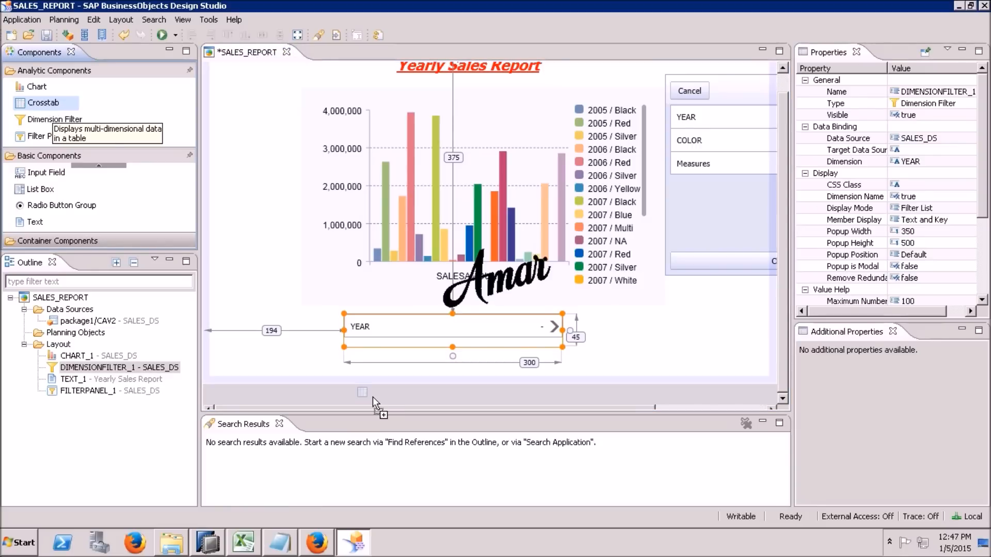
left_click_drag(318, 346, 463, 376)
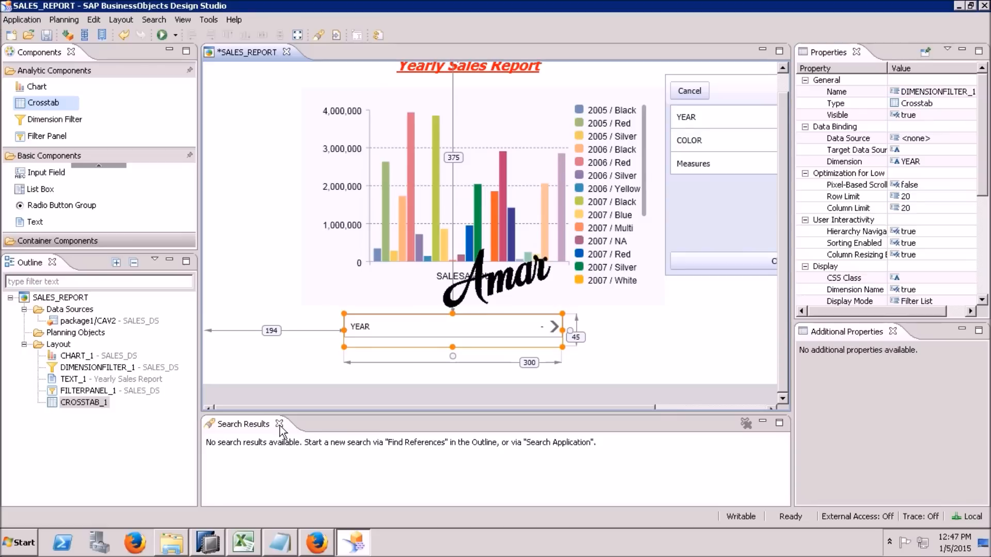
left_click(415, 379)
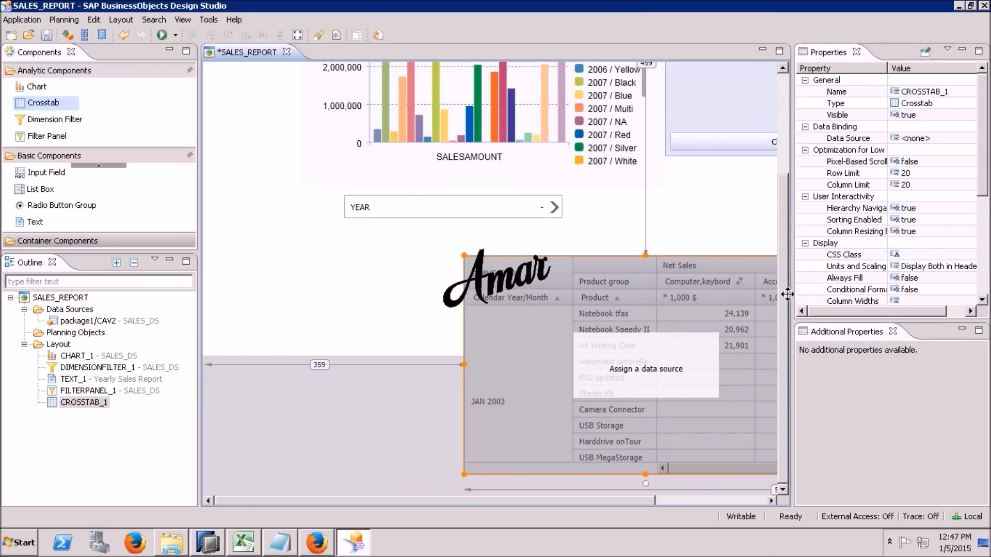
left_click_drag(631, 267, 447, 267)
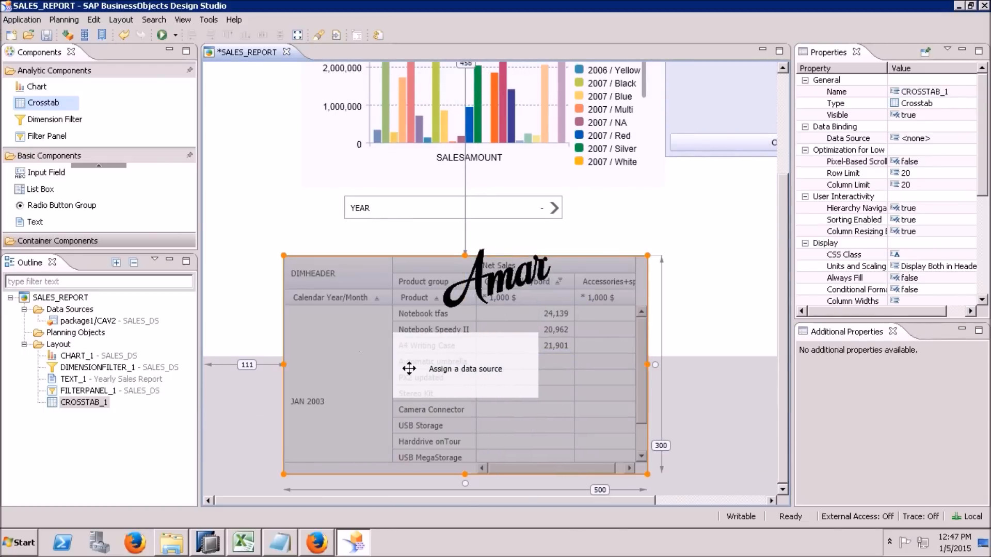
Add package1/CAV1 as a data source with the default alias DS_1 and assign it to the crosstab.
right_click(70, 311)
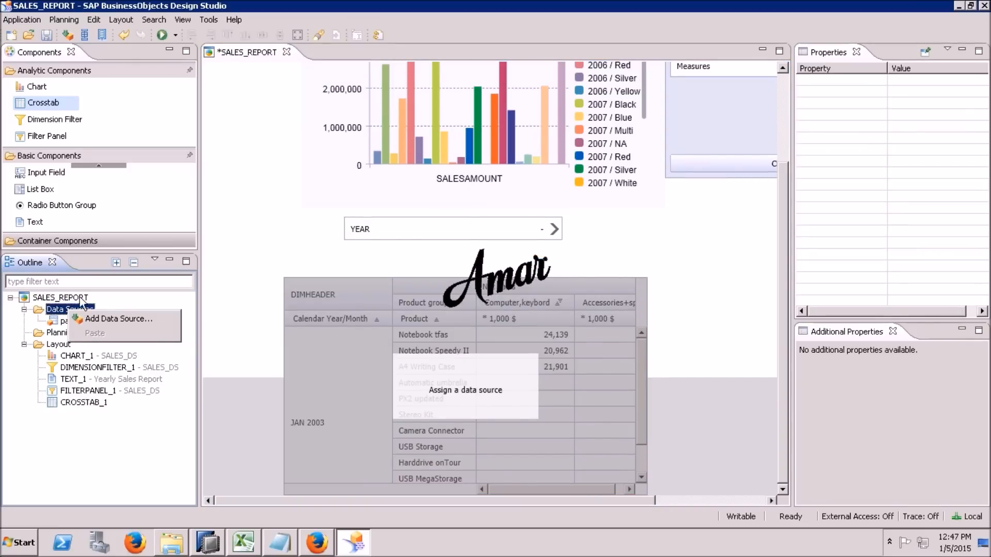
left_click(82, 318)
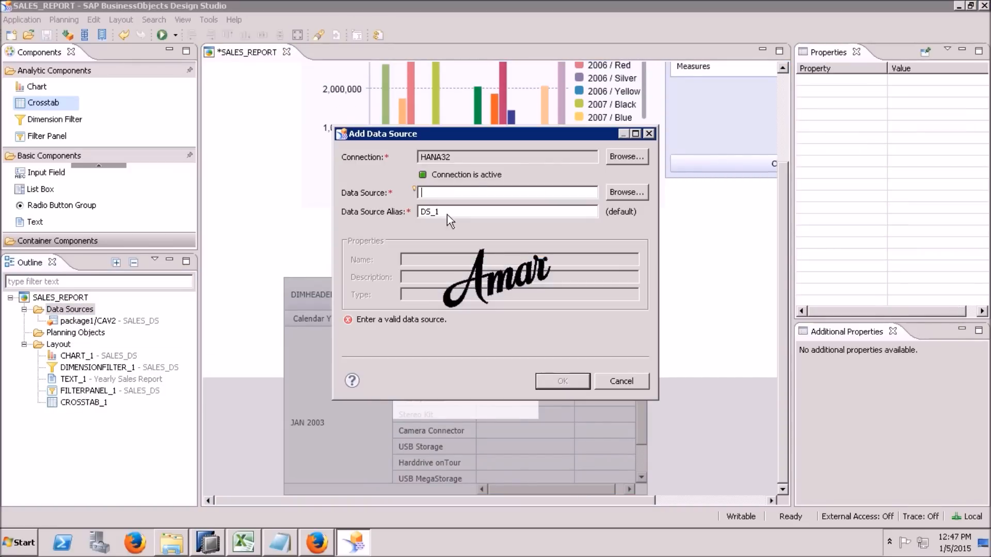
left_click(613, 192)
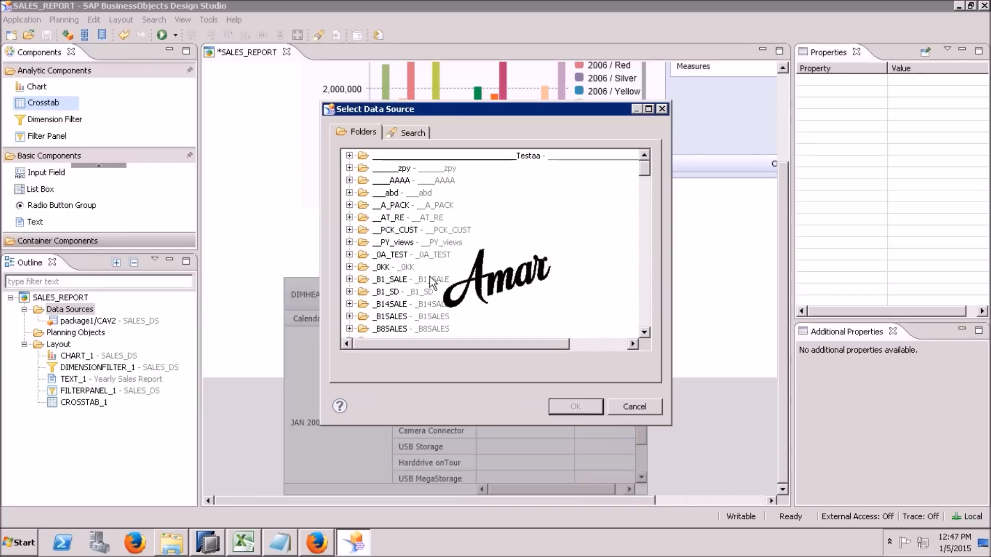
left_click_drag(647, 170, 645, 267)
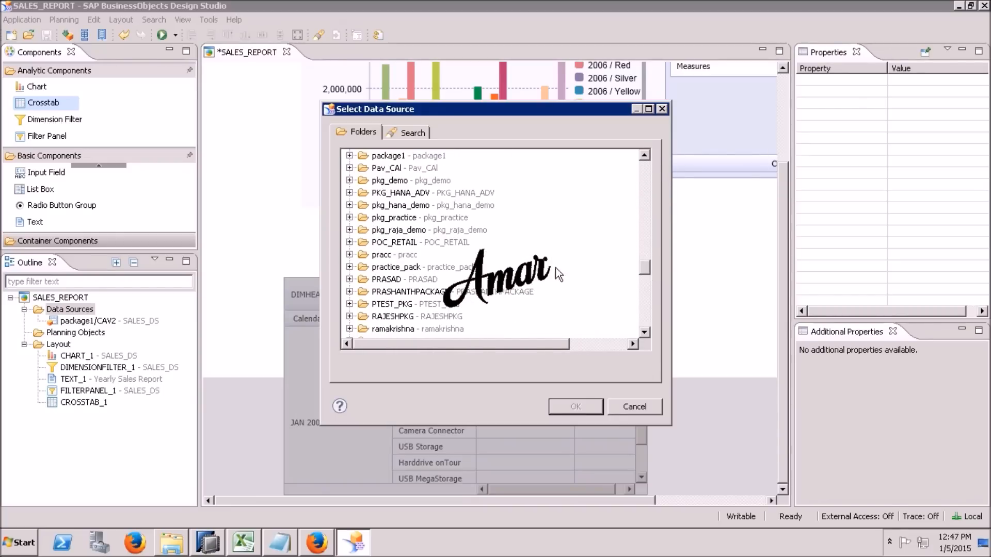
left_click(349, 156)
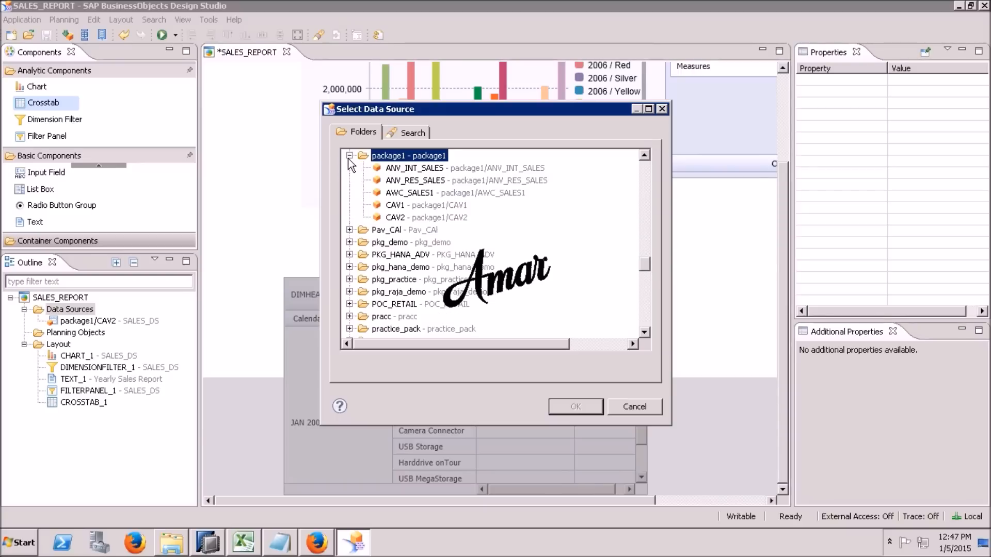
left_click(398, 207)
left_click(566, 404)
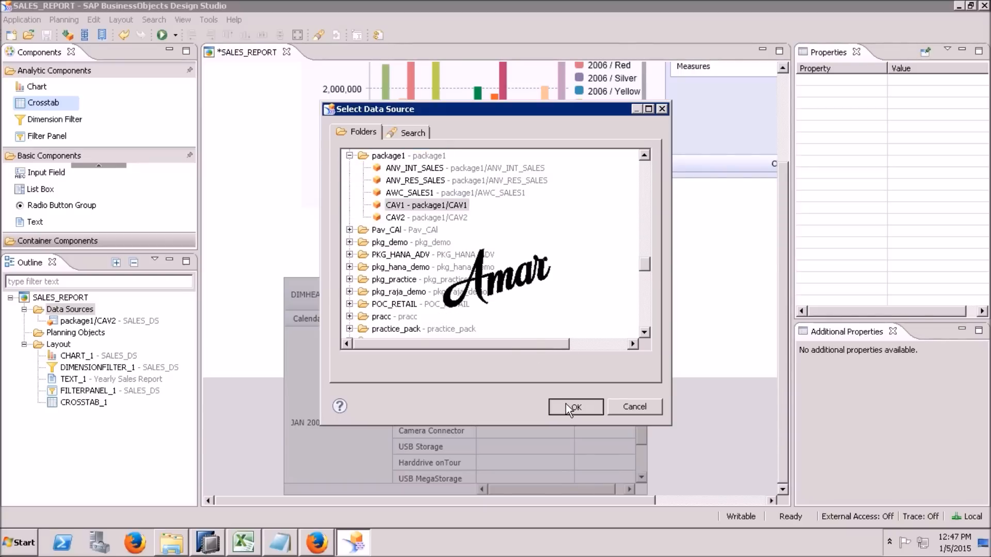
left_click(562, 381)
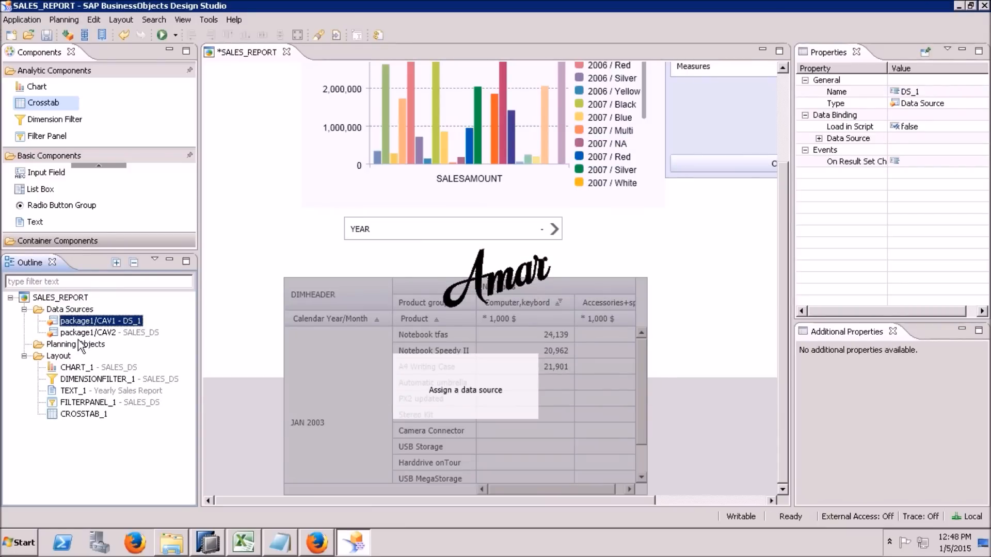
left_click_drag(71, 324, 478, 392)
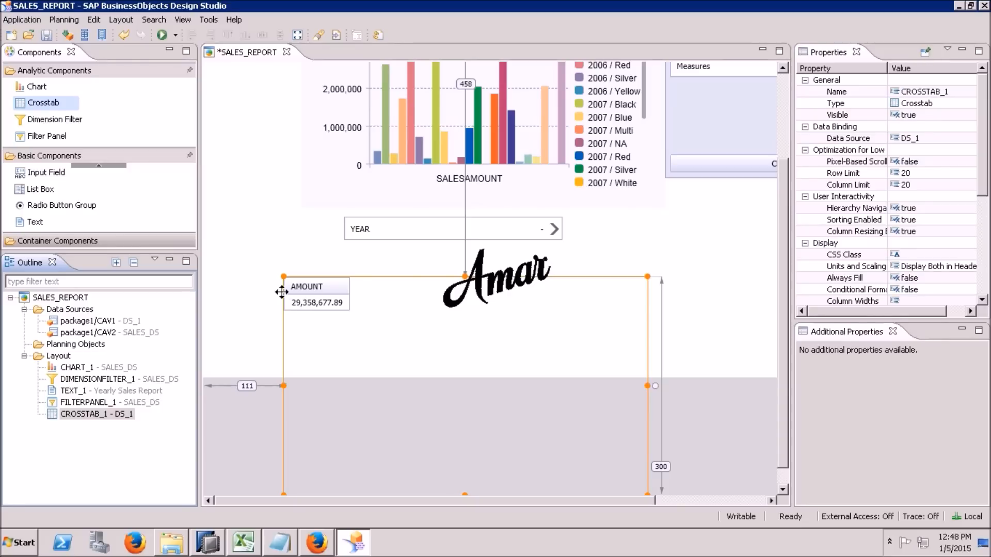
Edit the initial view of DS_1 so its rows hold PRODCOLOR, CATNAME and PRODID in that order.
right_click(92, 322)
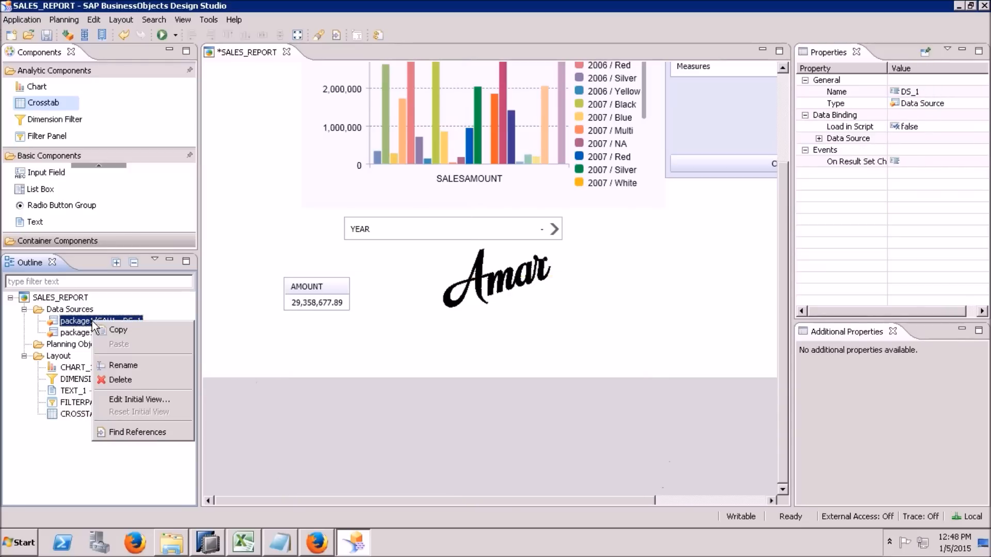
left_click(116, 401)
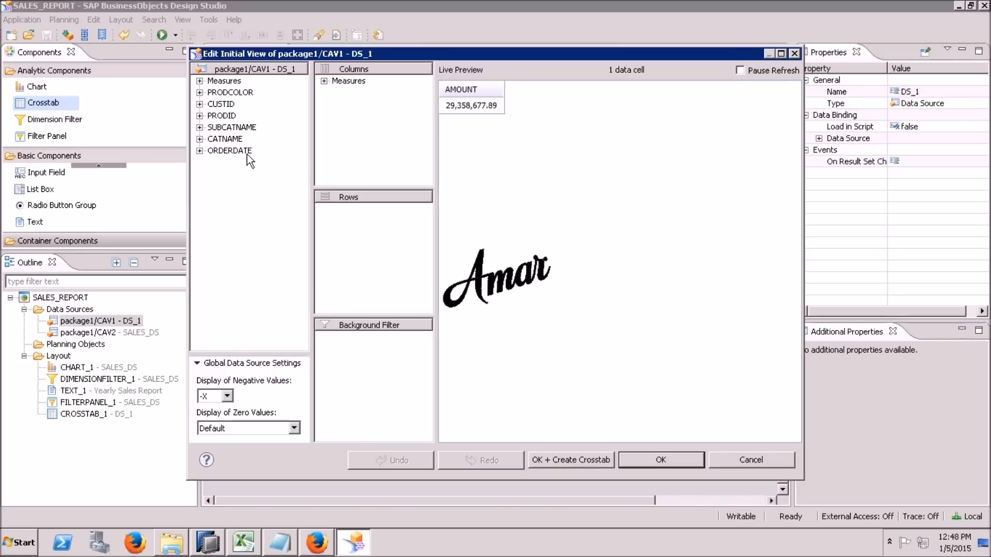
left_click_drag(229, 93, 312, 206)
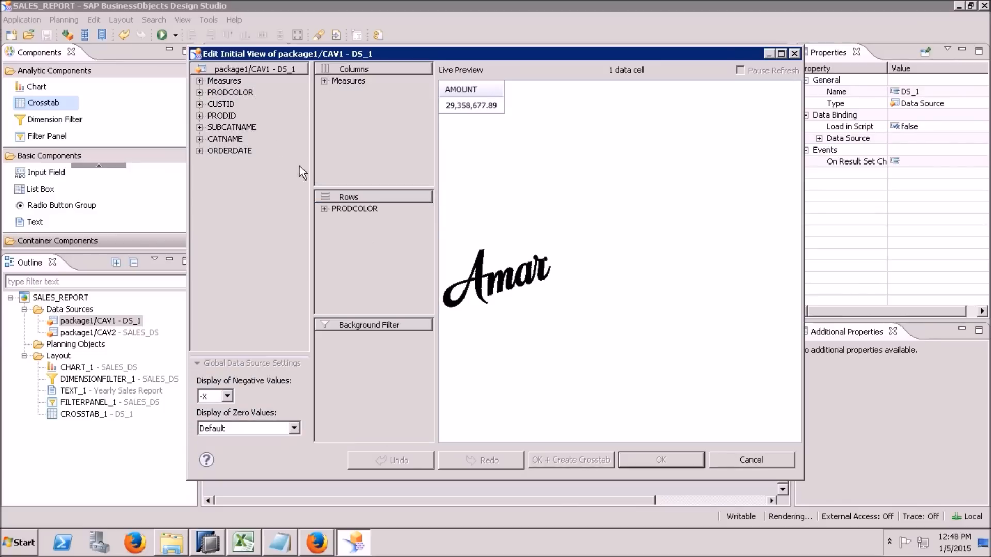
left_click_drag(229, 123, 317, 194)
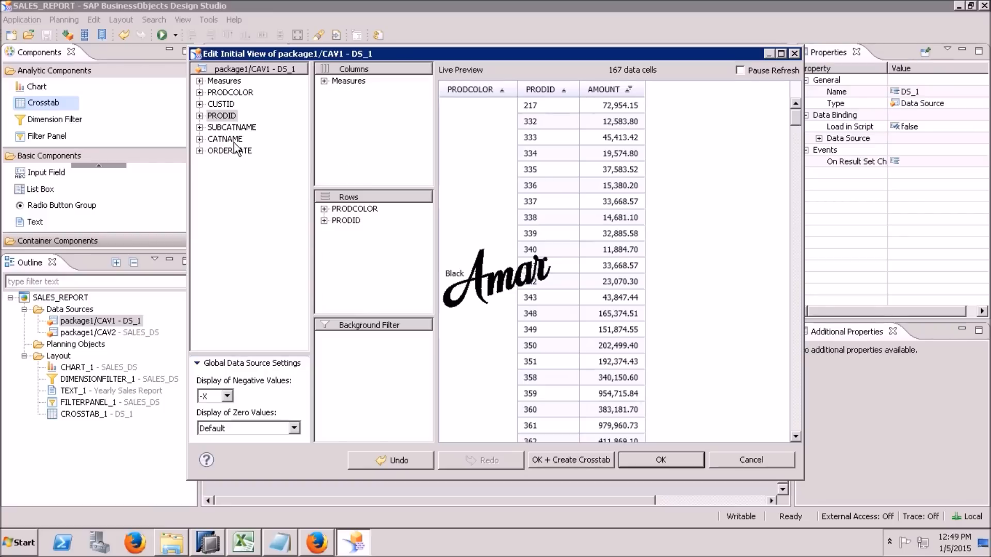
left_click_drag(234, 143, 361, 222)
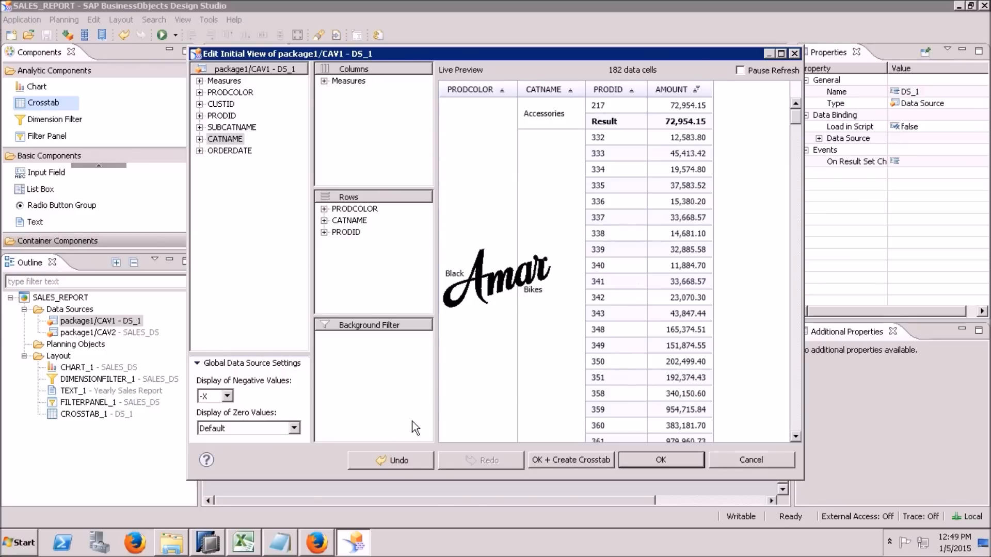
left_click(642, 457)
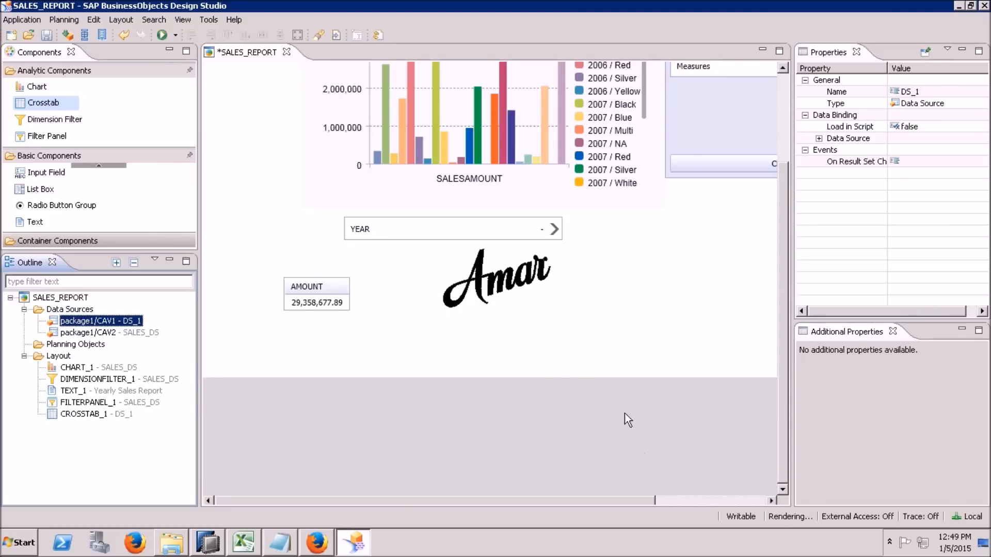
Move the crosstab to about 147 from the left and 480 from the top, leaving space above it for a heading.
left_click(569, 339)
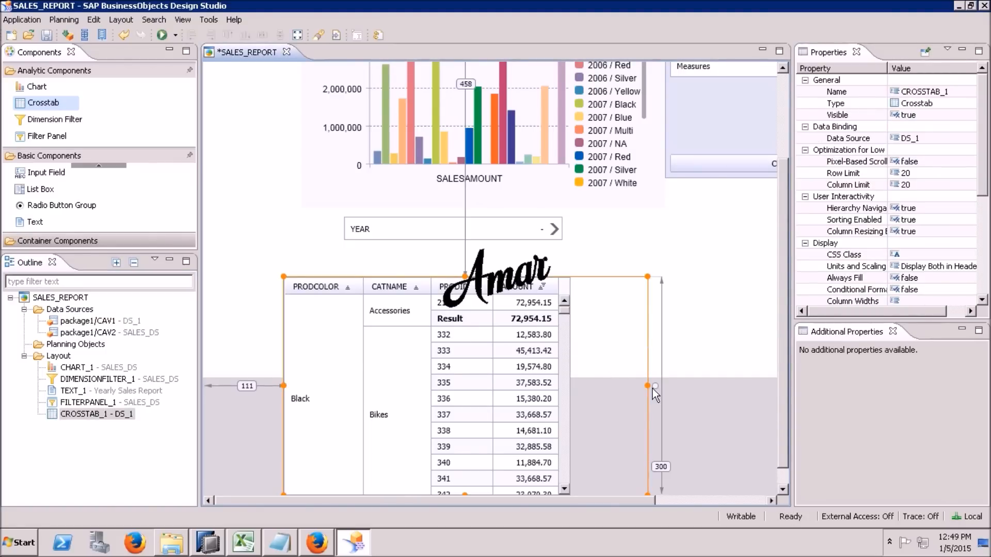
left_click_drag(495, 292, 514, 289)
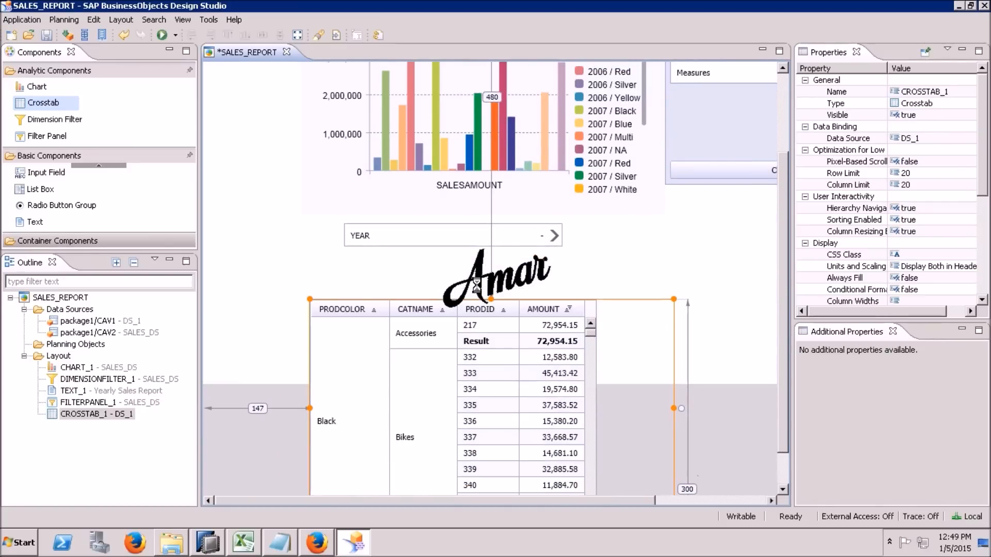
left_click(454, 271)
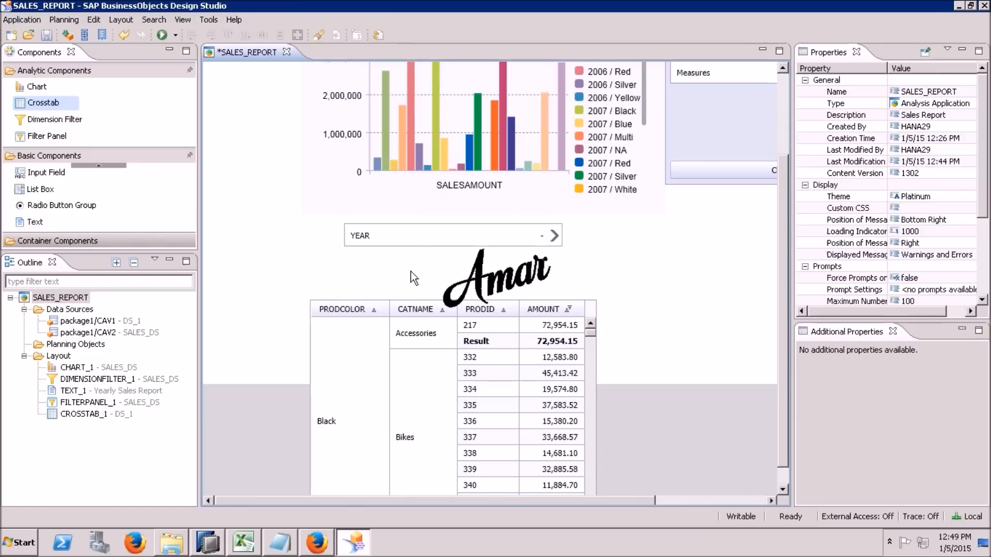
Add a Text component above the crosstab, about 237 from the left and 447 from the top, and widen it to about 245.
left_click(35, 222)
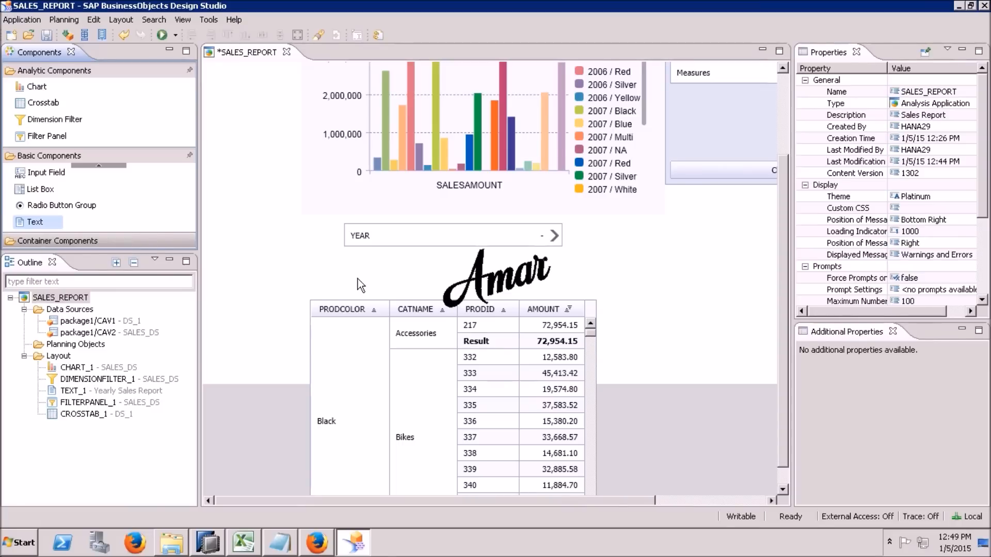
left_click_drag(42, 220, 374, 275)
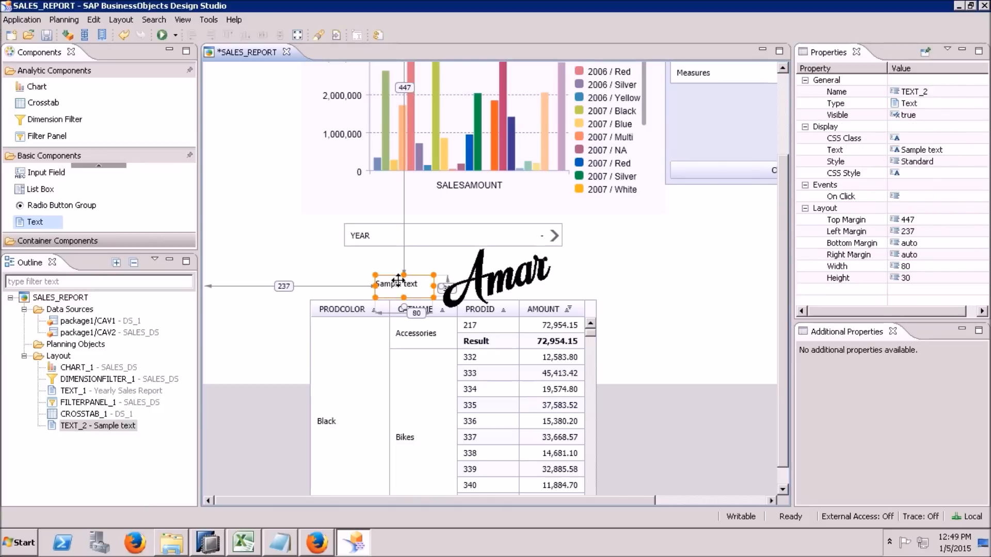
left_click_drag(479, 285, 553, 285)
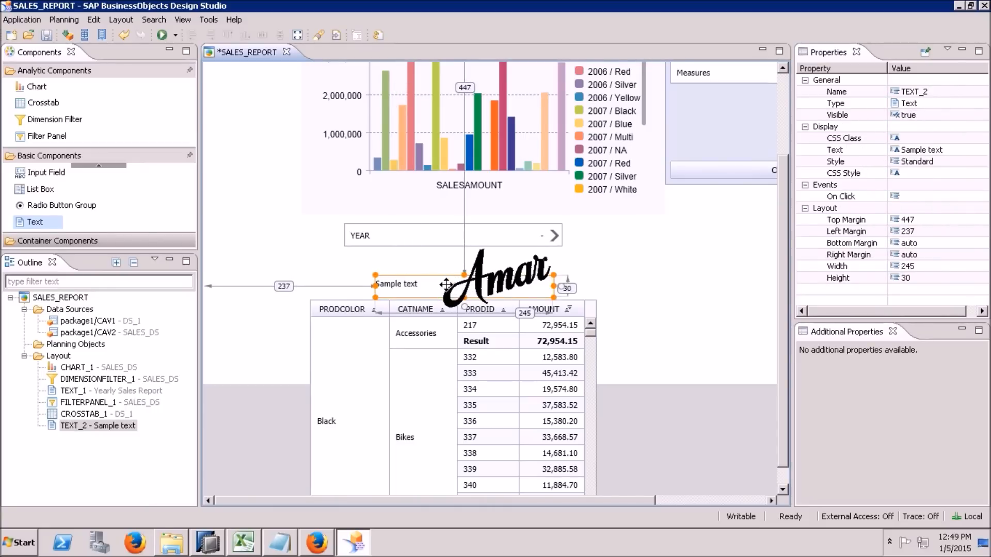
Set the displayed text of the new Text component above the crosstab to "Product Sales".
left_click(948, 153)
key("BackSpace")
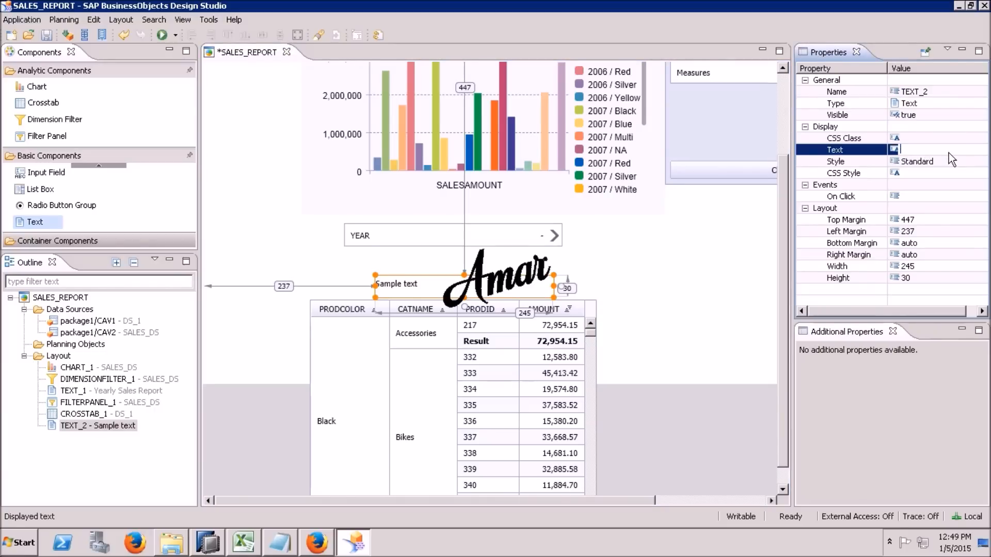
type("Product Sales")
key("Return")
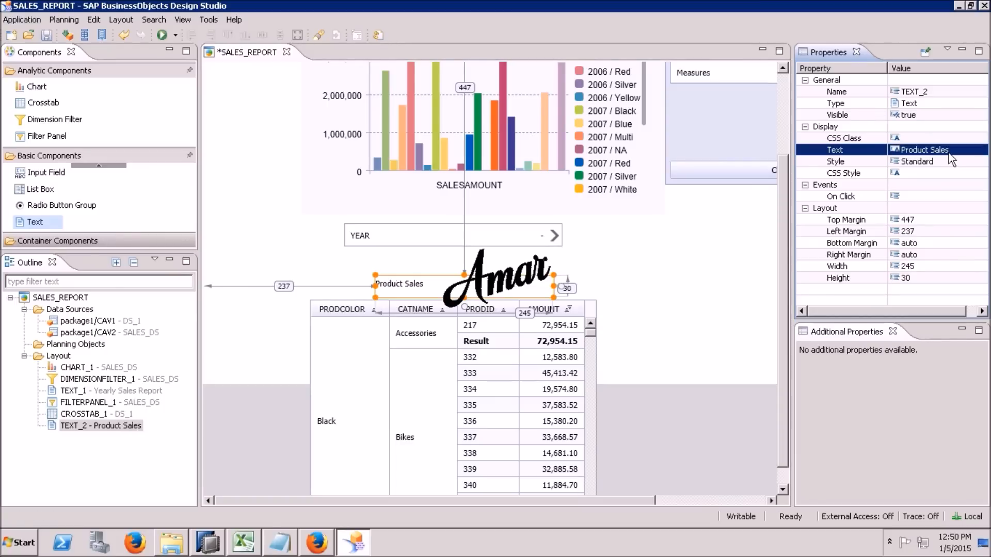
left_click(440, 295)
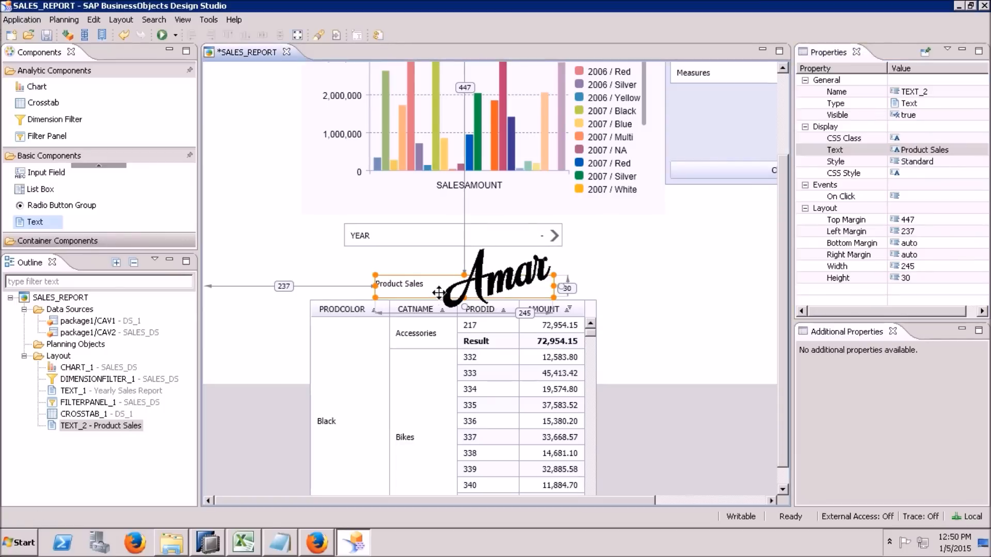
Set the style of the "Product Sales" text above the crosstab to Heading 2.
left_click(926, 163)
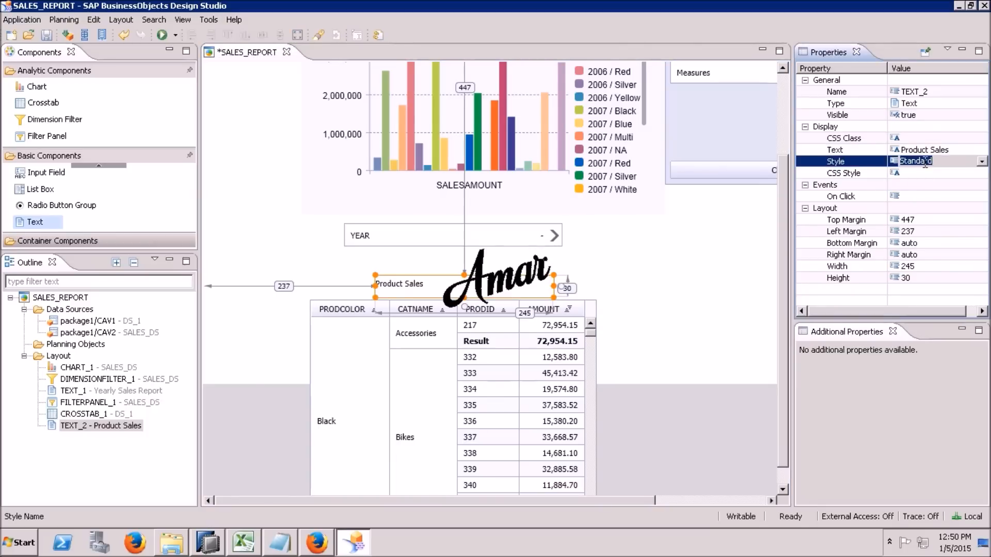
left_click(982, 161)
left_click(934, 191)
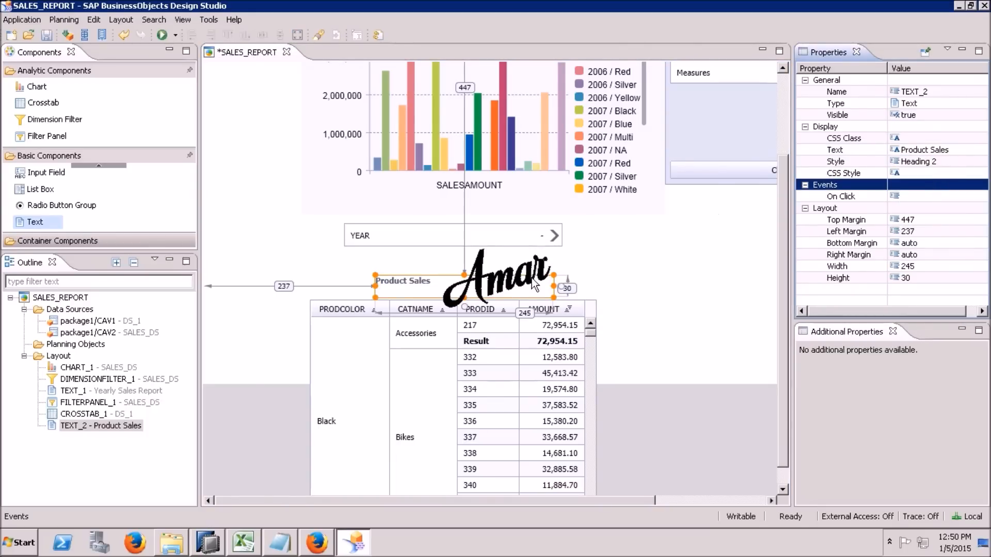
left_click_drag(532, 286, 531, 287)
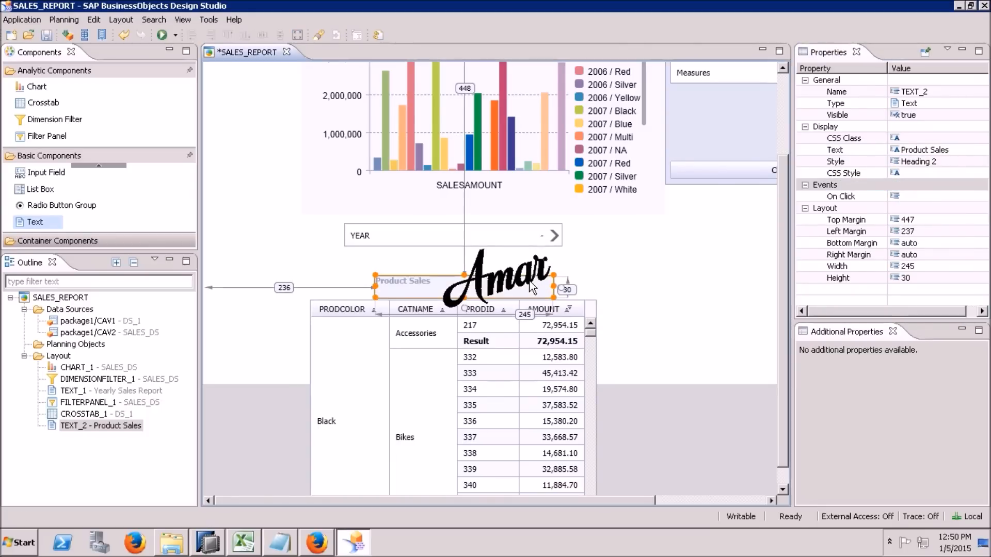
left_click(934, 173)
left_click(977, 174)
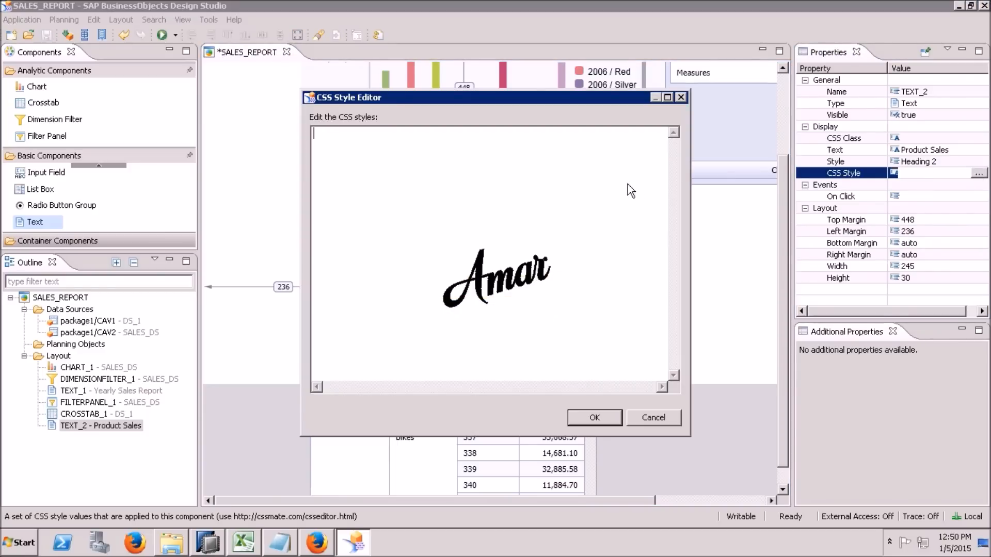
key("Escape")
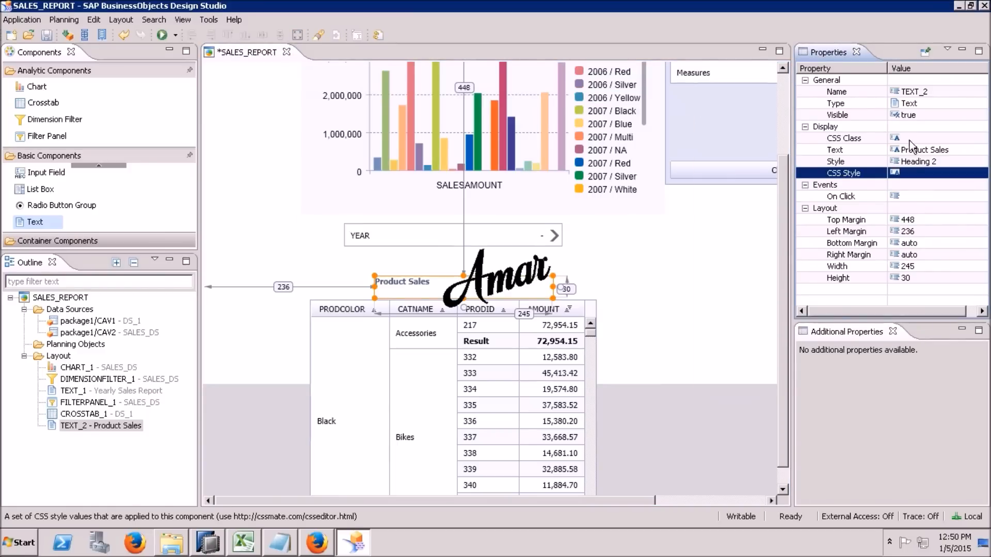
Give the "Product Sales" text the CSS style "FONT-SIZE: 20px; color: BLUE;".
left_click(899, 170)
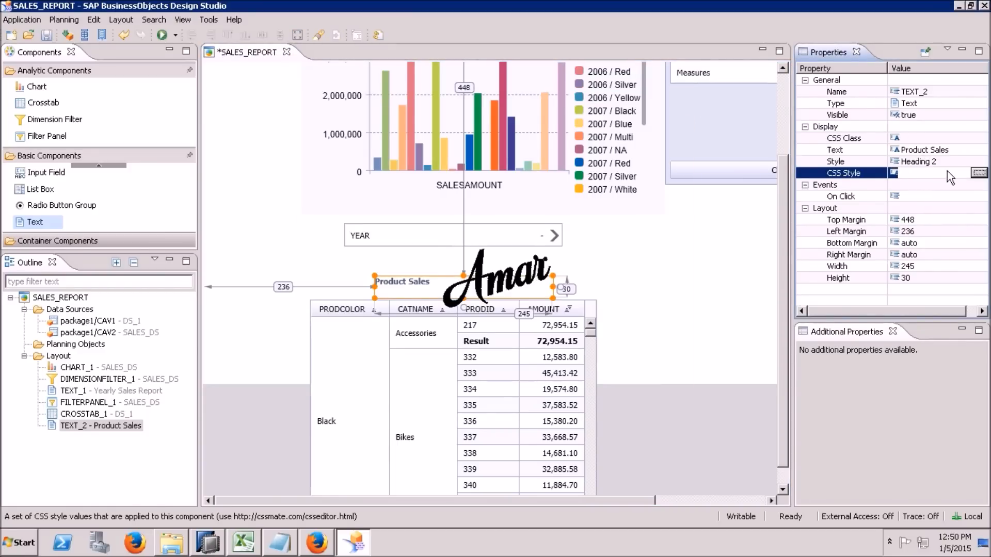
left_click(977, 173)
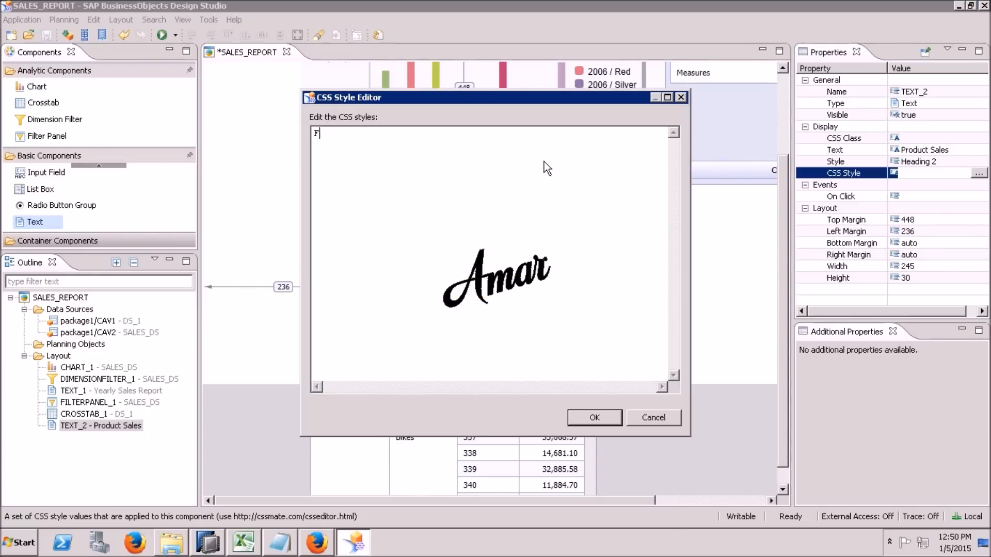
type("FONT-si")
type("SIZE")
type(": 20")
type("px")
type(";")
type(" col")
key("BackSpace")
key("BackSpace")
key("BackSpace")
type("color:")
type("BLU")
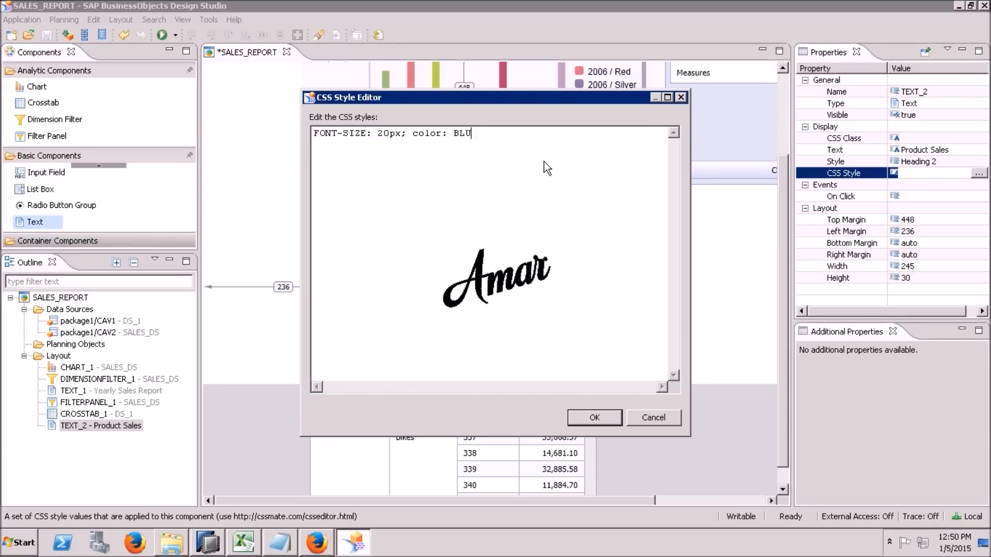
type("E;")
left_click(578, 418)
Move the "Product Sales" heading up to about 235 from the left and 431 from the top, and save the application.
left_click_drag(493, 288, 493, 279)
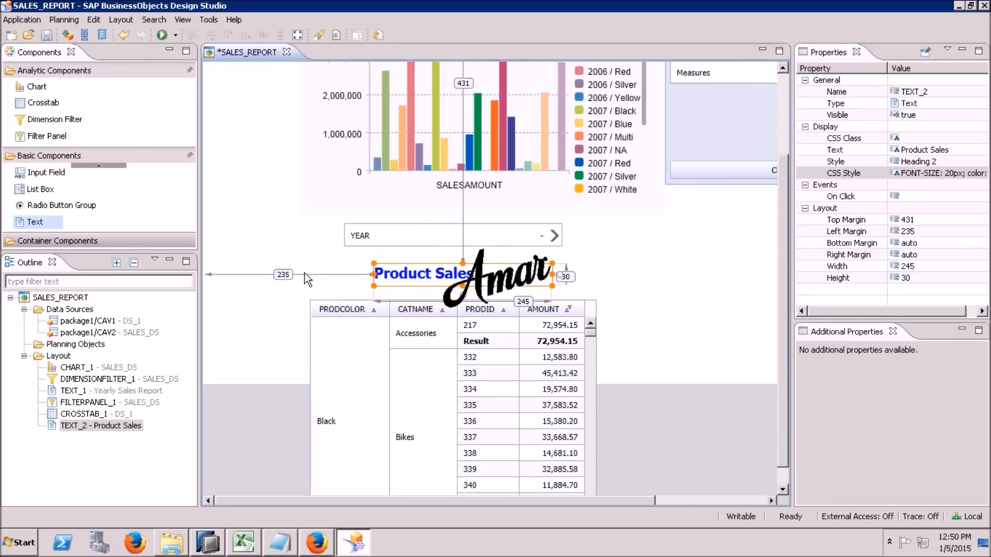
left_click(47, 36)
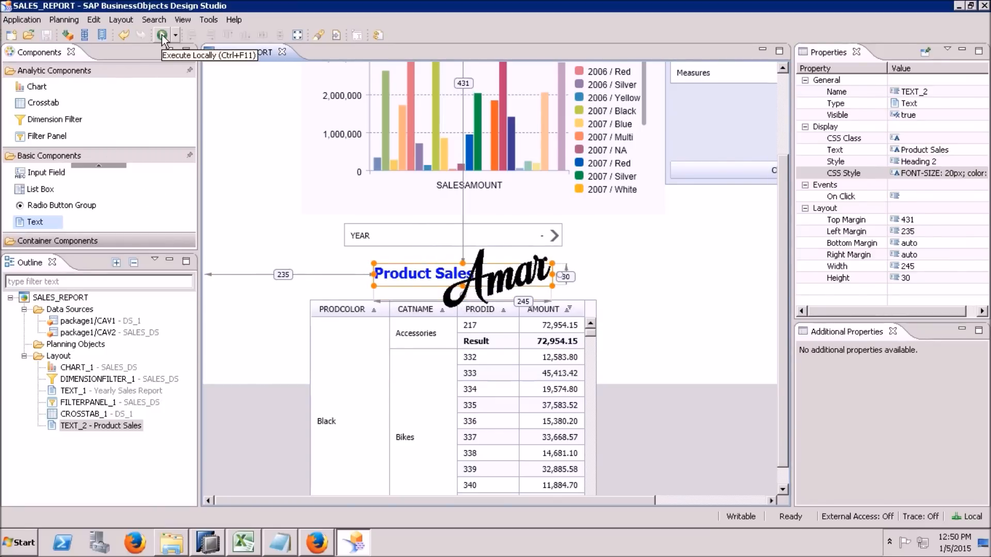
Execute SALES_REPORT locally in the browser and close two of the older report pages.
left_click(162, 35)
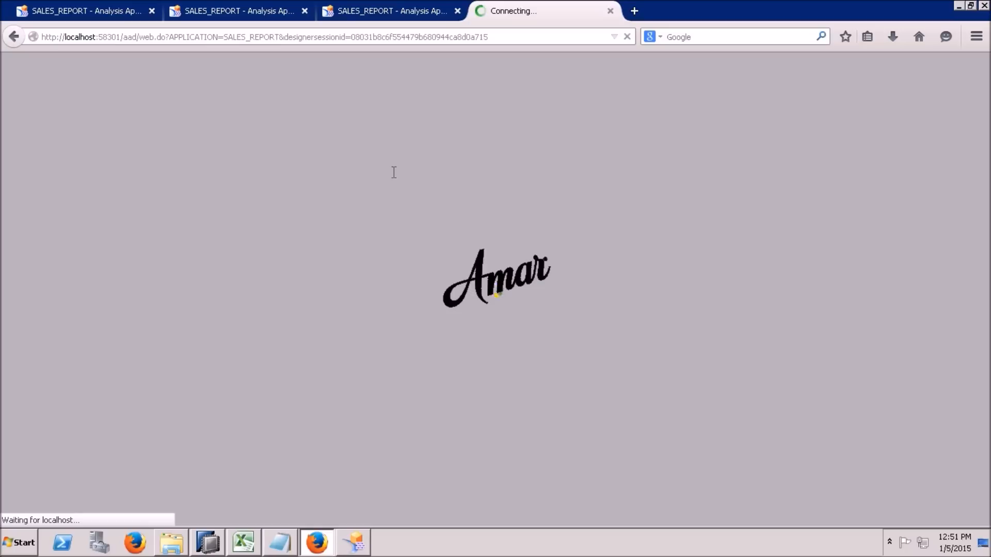
left_click(457, 12)
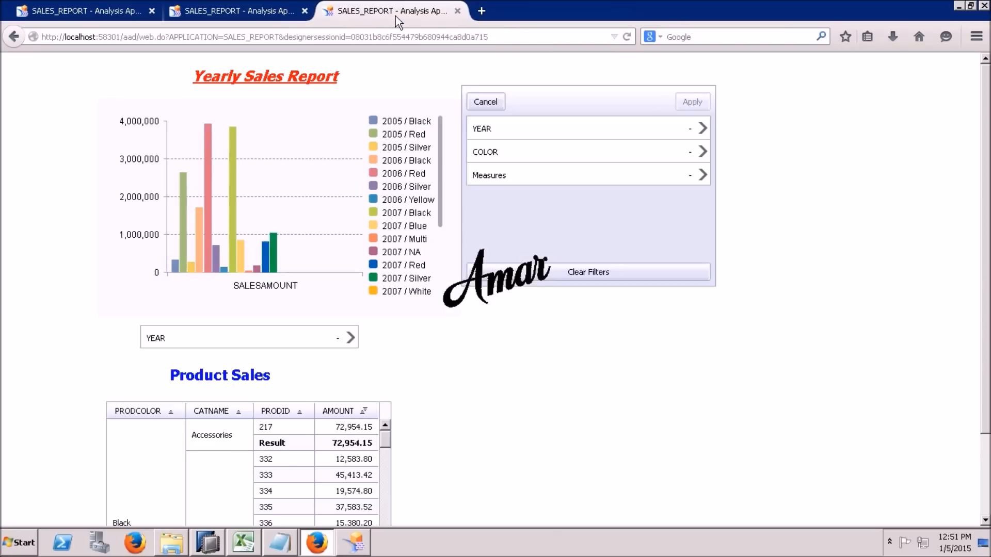
left_click(305, 10)
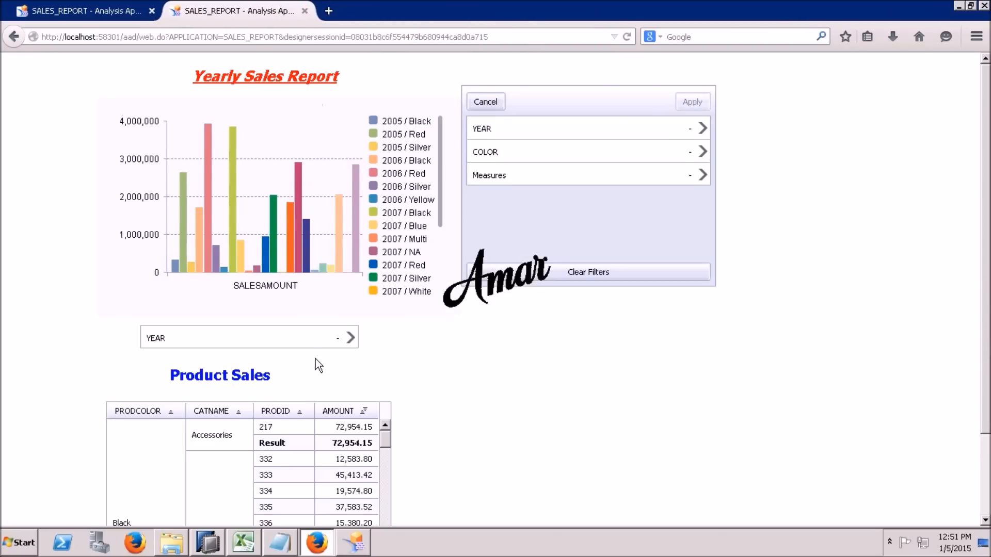
Examine the Product Sales heading and crosstab in the running report, down to the Total Result row.
scroll(316, 364, "down", 3)
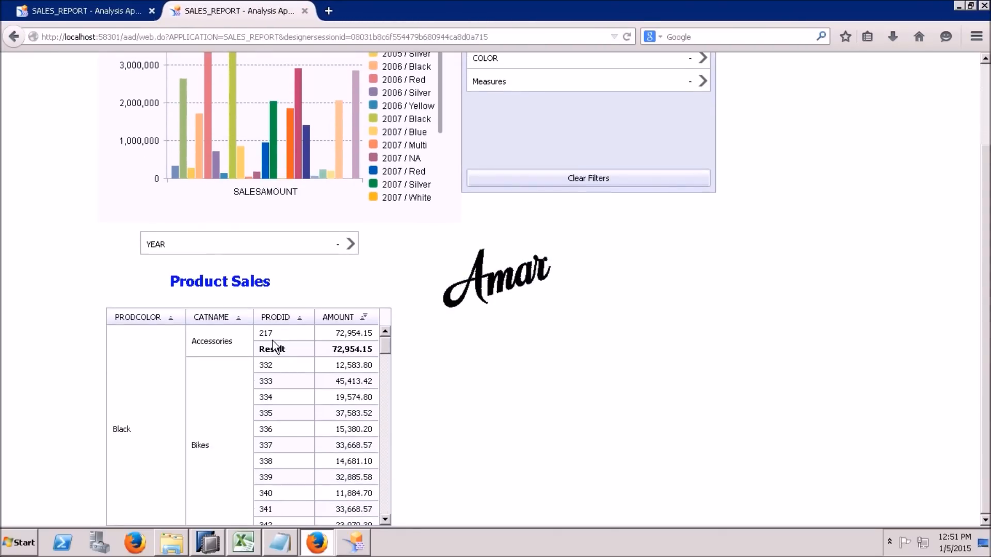
scroll(287, 404, "up", 3)
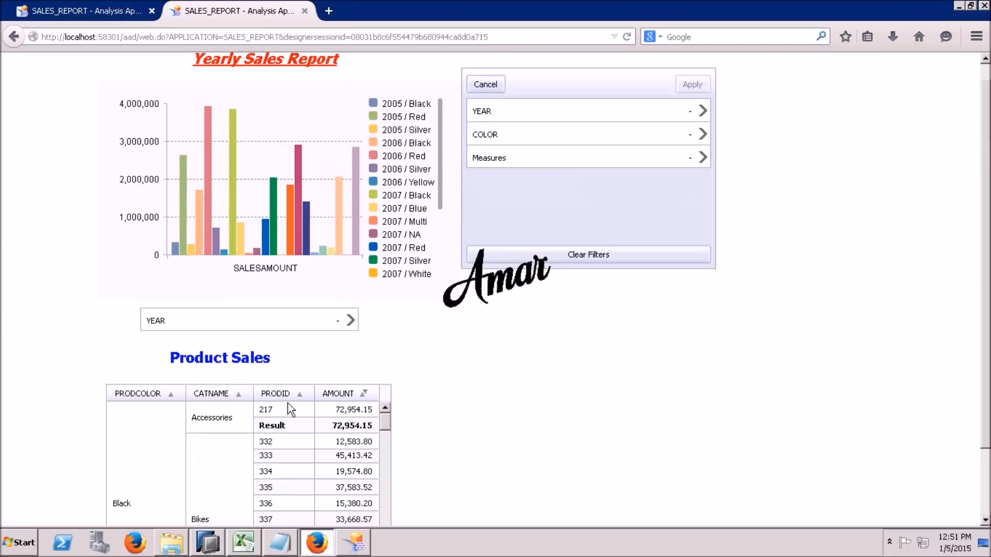
scroll(258, 423, "down", 3)
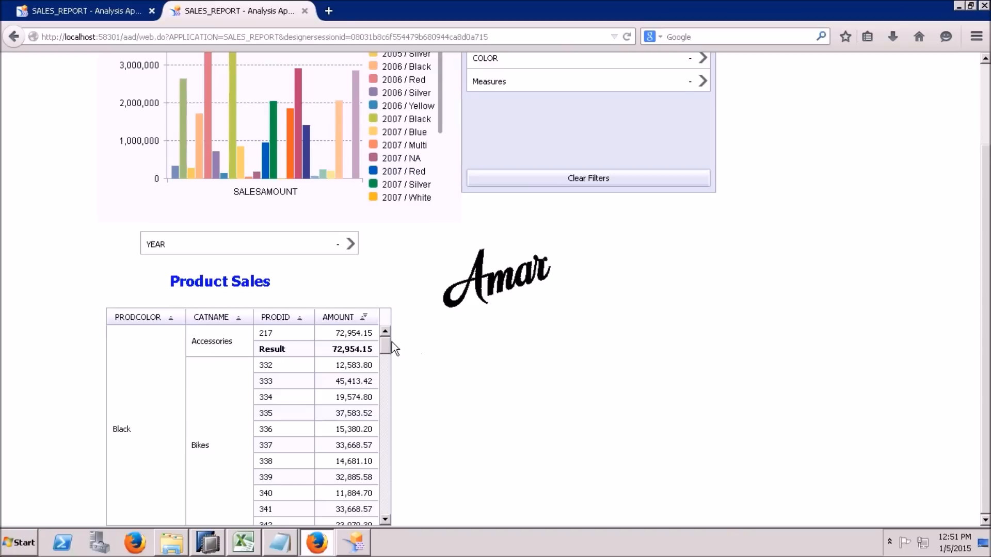
left_click_drag(386, 347, 384, 509)
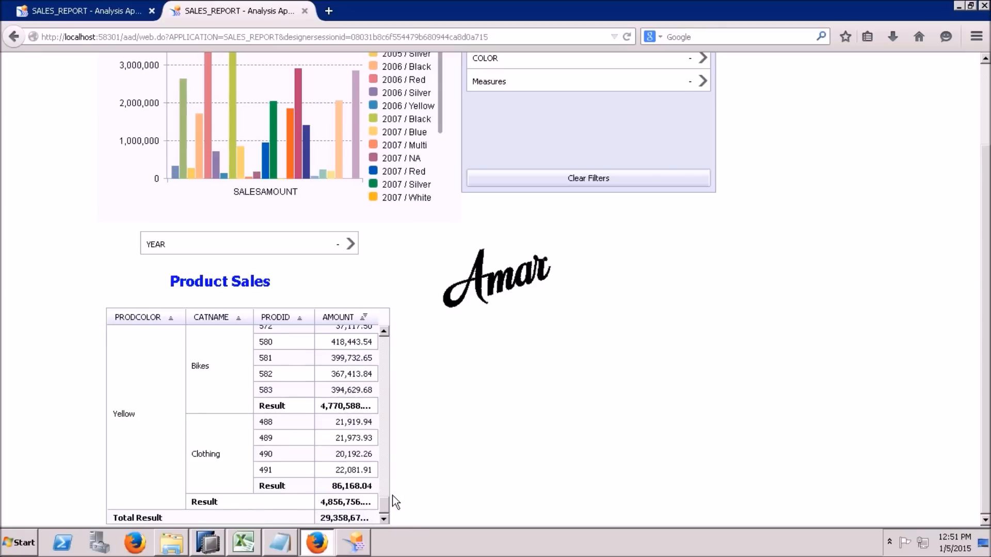
left_click_drag(384, 503, 385, 459)
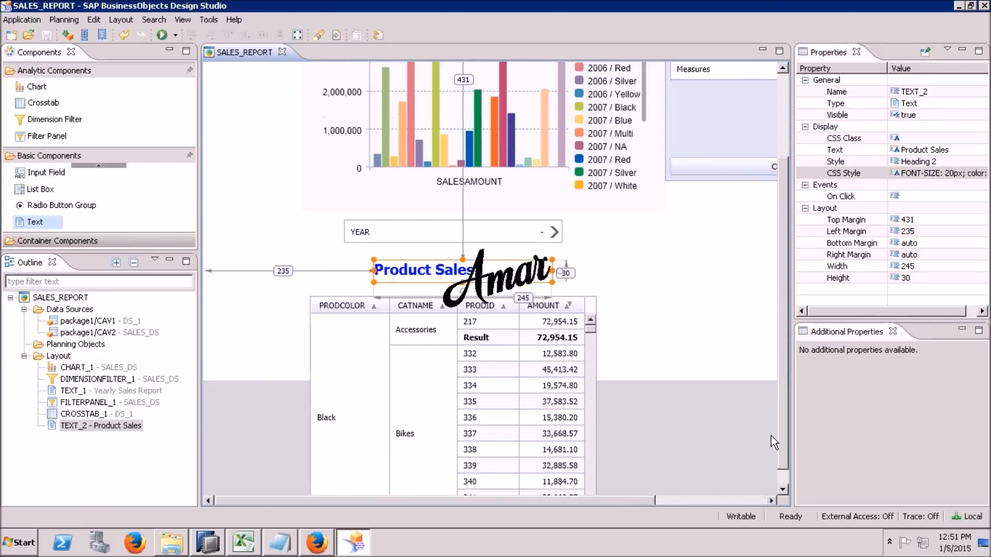
Back in Design Studio, enlarge the crosstab to about 665 by 344, starting about 63 from the left and 464 from the top.
scroll(722, 441, "down", 1)
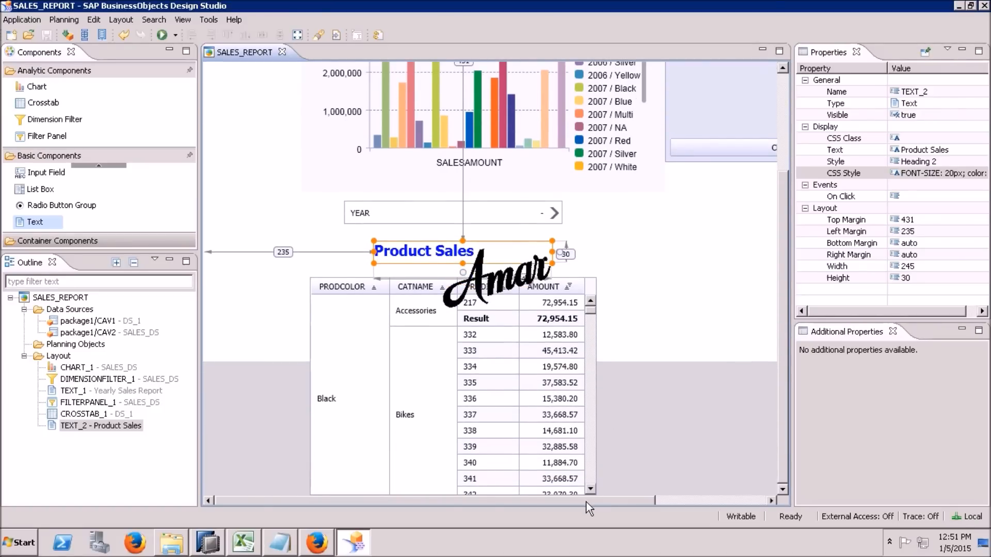
left_click(330, 309)
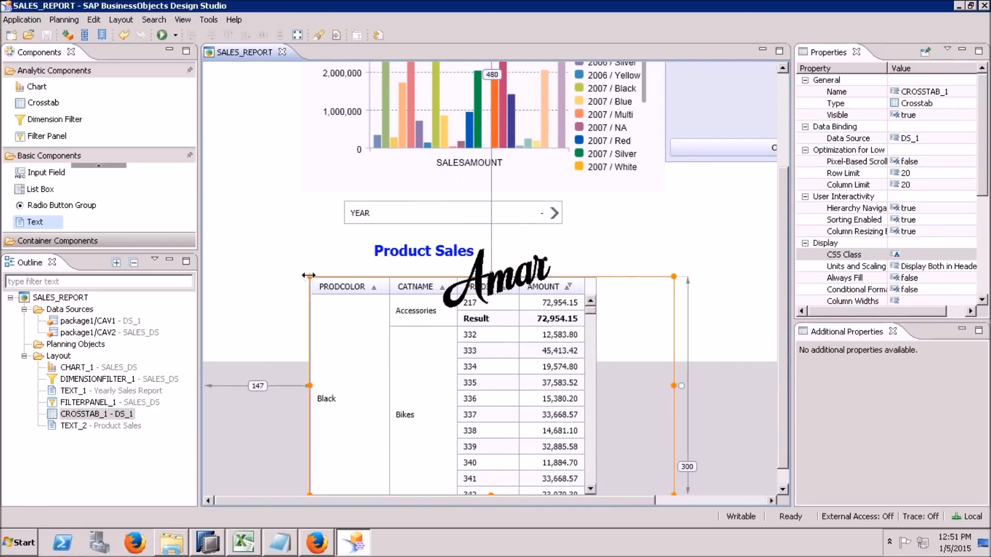
left_click_drag(308, 275, 247, 264)
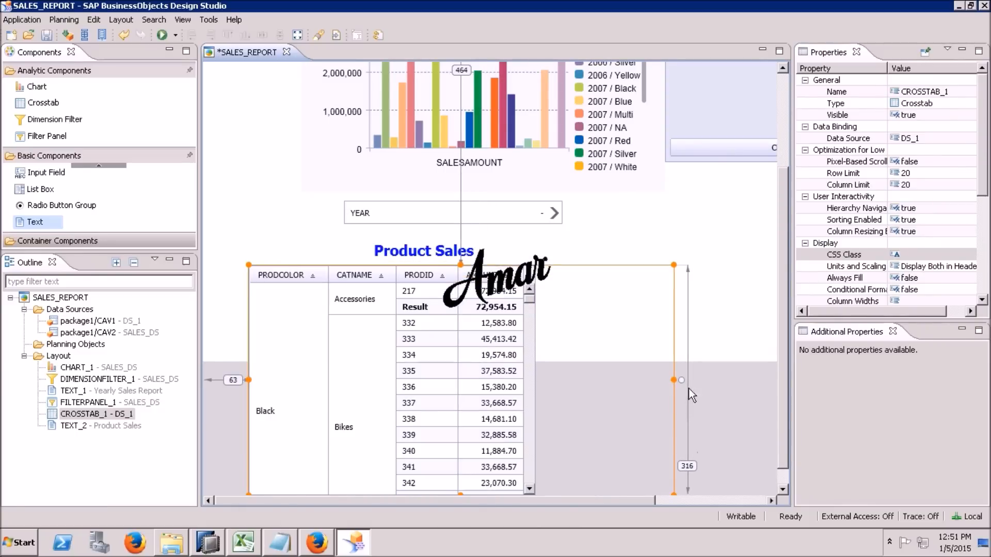
scroll(776, 479, "down", 1)
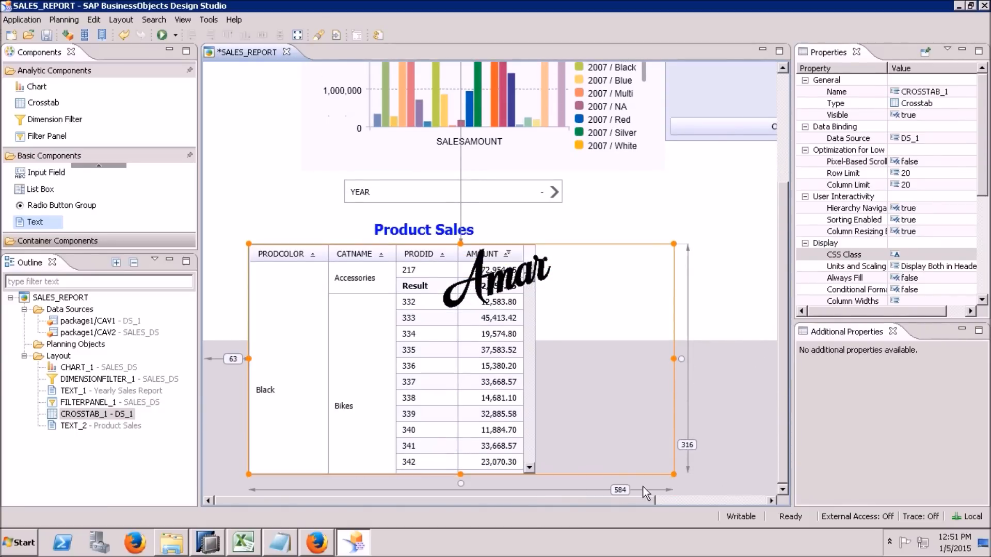
mouse_move(673, 473)
left_mouse_down()
mouse_move(734, 494)
mouse_move(696, 497)
left_mouse_up()
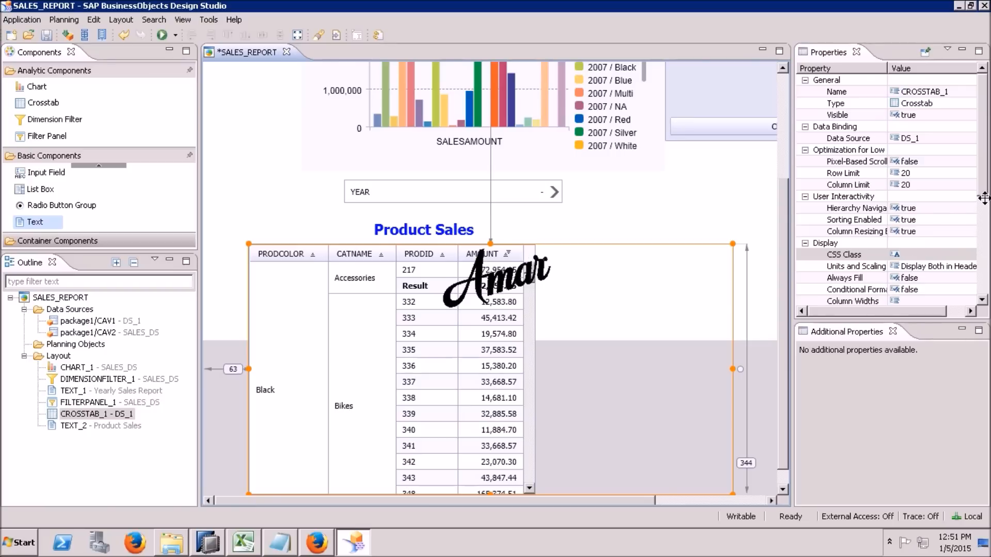
Set the crosstab's Row Limit to 50 and save the application.
left_click(917, 185)
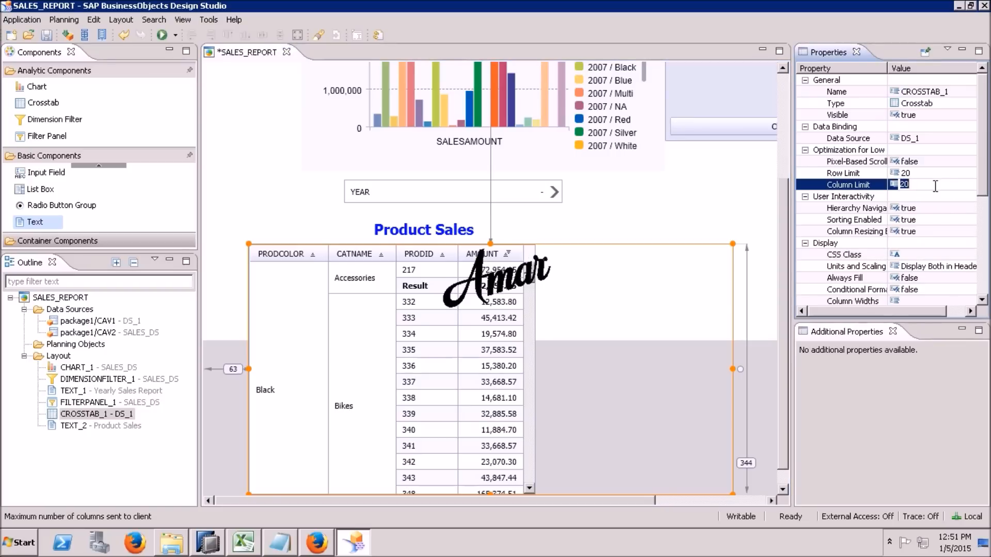
left_click(939, 189)
left_click(933, 175)
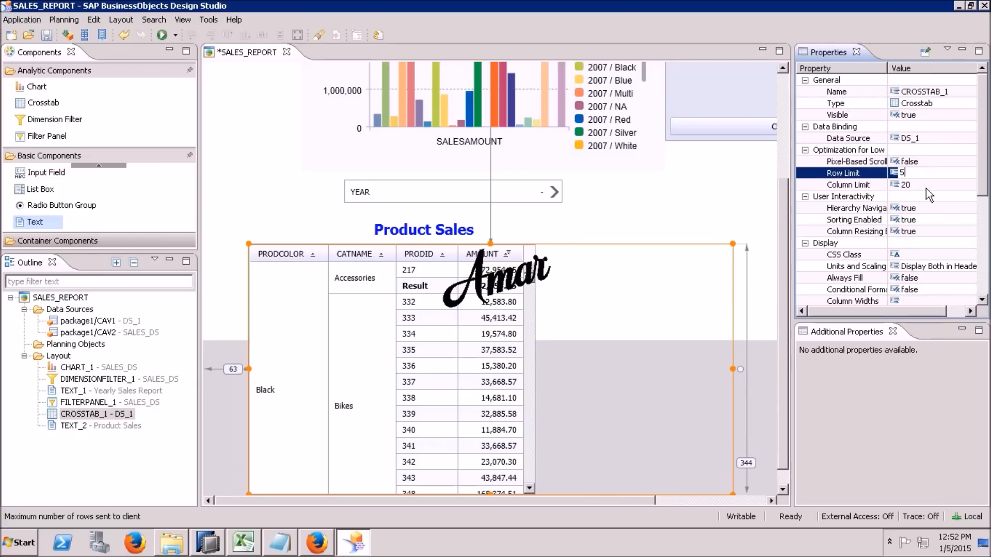
key("Return")
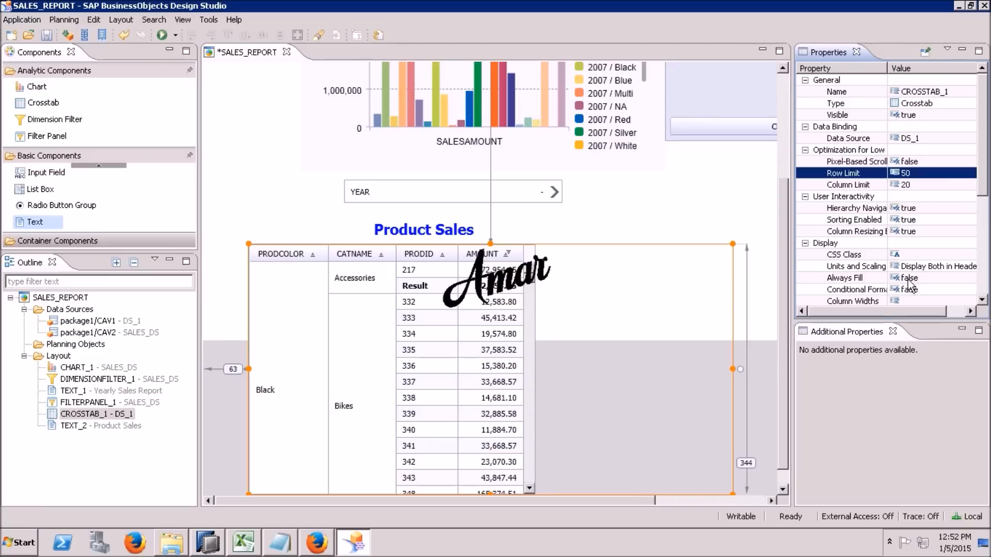
left_click(783, 368)
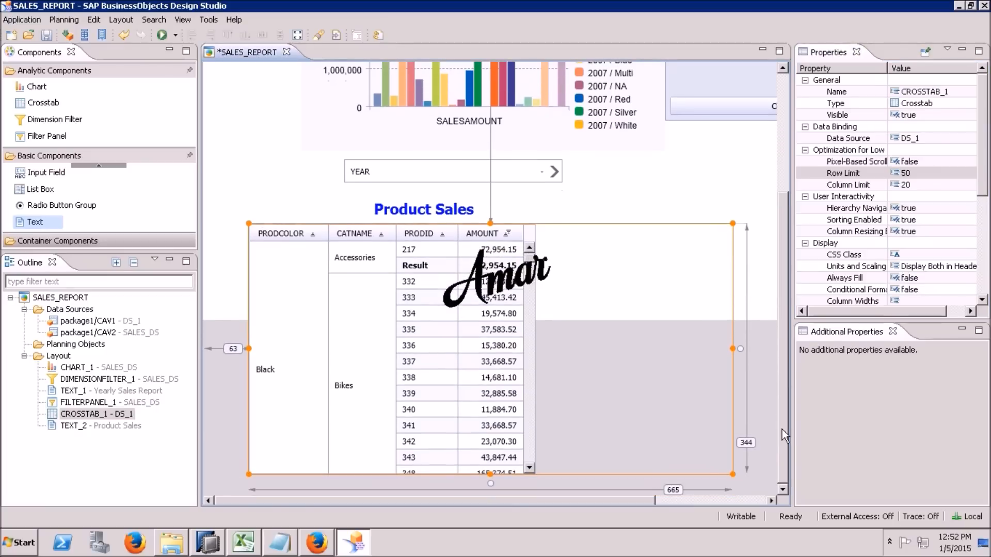
left_click(926, 185)
left_click(965, 187)
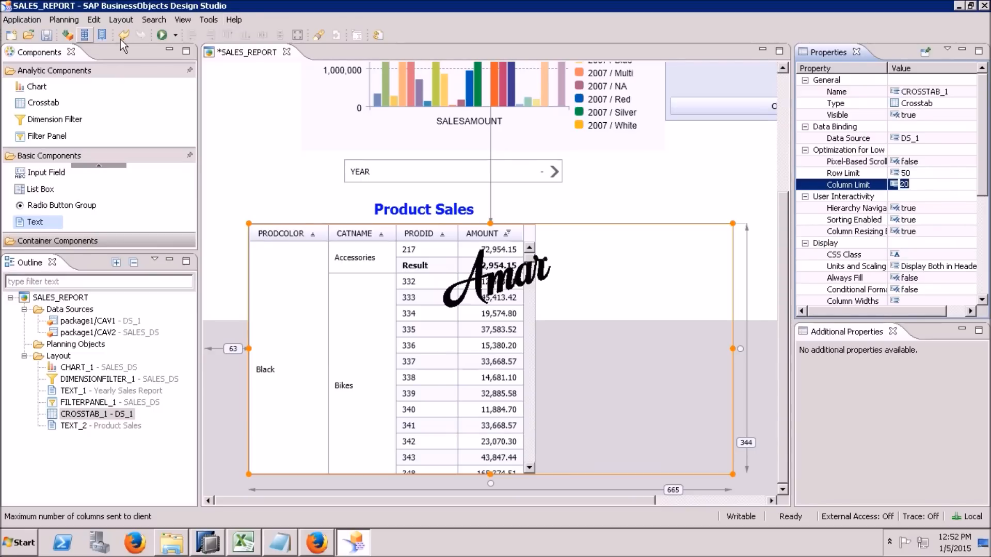
key("ctrl+s")
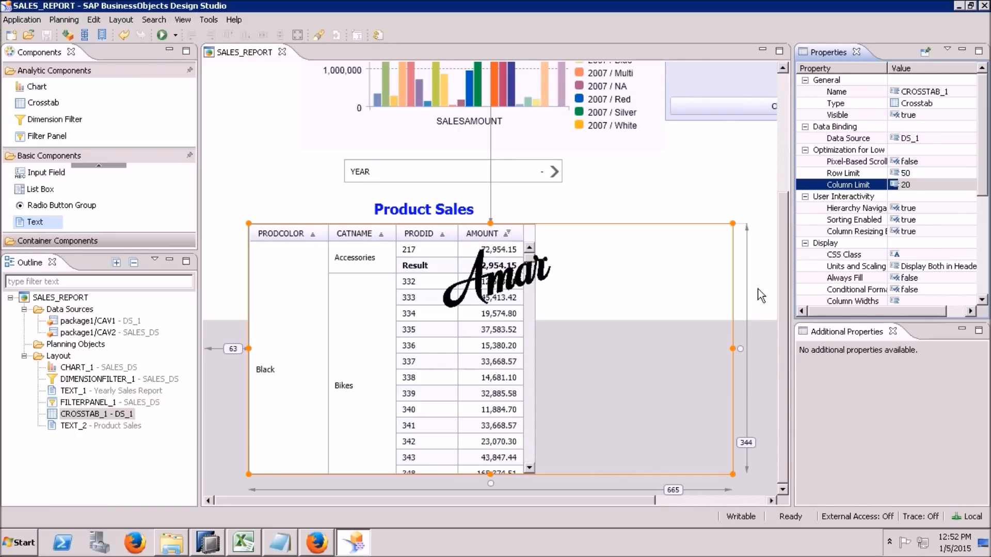
Execute the updated SALES_REPORT locally and close the outdated report pages in the browser.
left_click(162, 34)
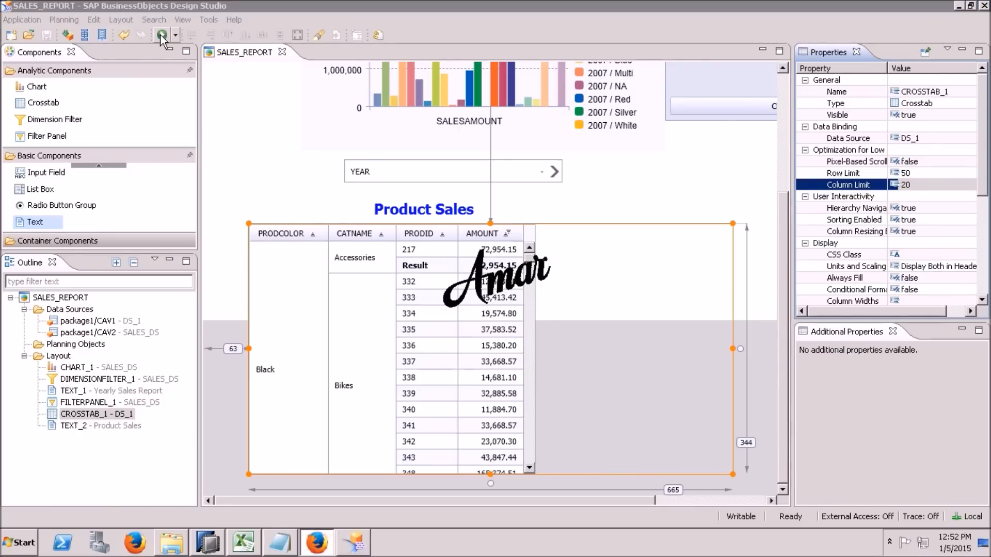
left_click(304, 13)
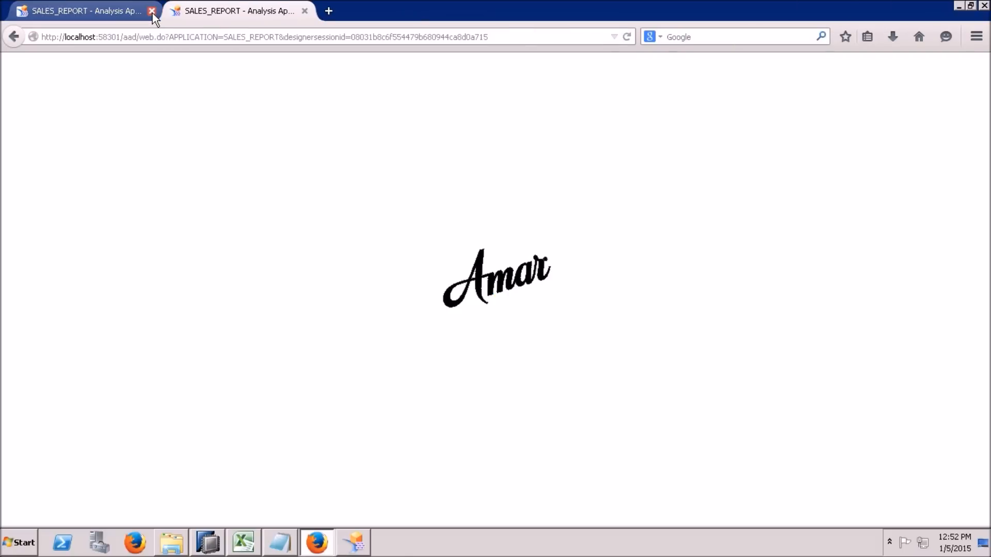
left_click(151, 10)
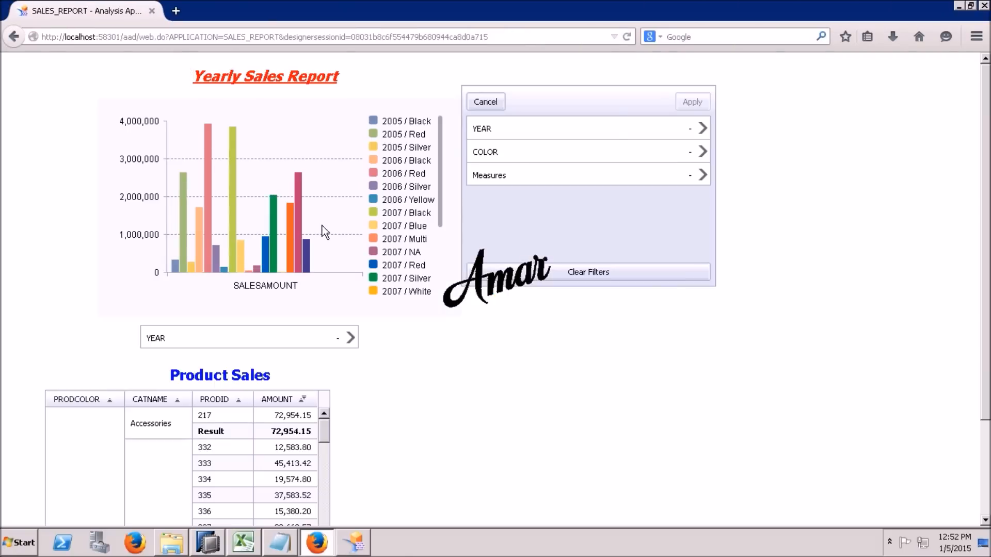
Look through the rows of the enlarged Product Sales crosstab in the running report and return to the report's top.
scroll(472, 405, "down", 3)
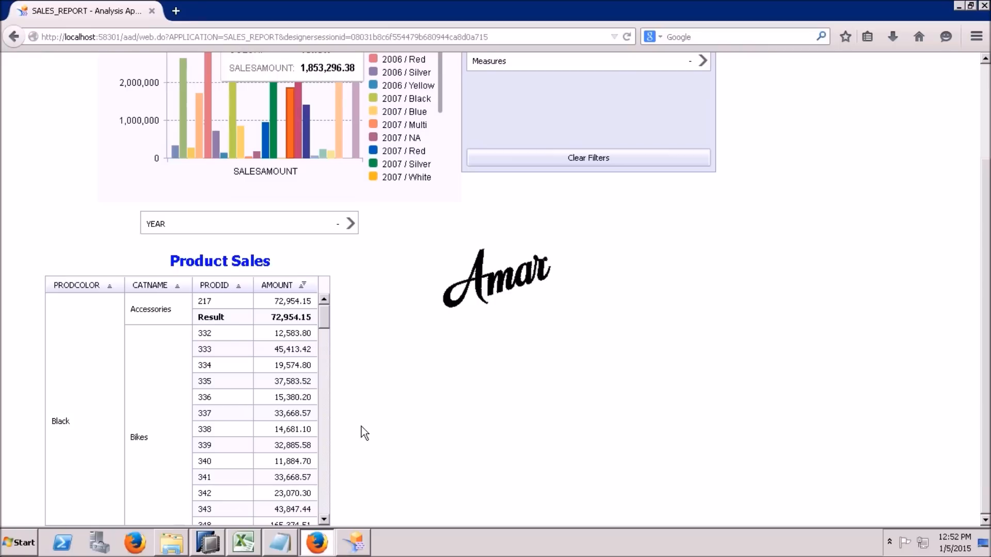
left_click_drag(325, 321, 322, 370)
mouse_move(323, 497)
left_mouse_down()
mouse_move(322, 469)
mouse_move(324, 485)
left_mouse_up()
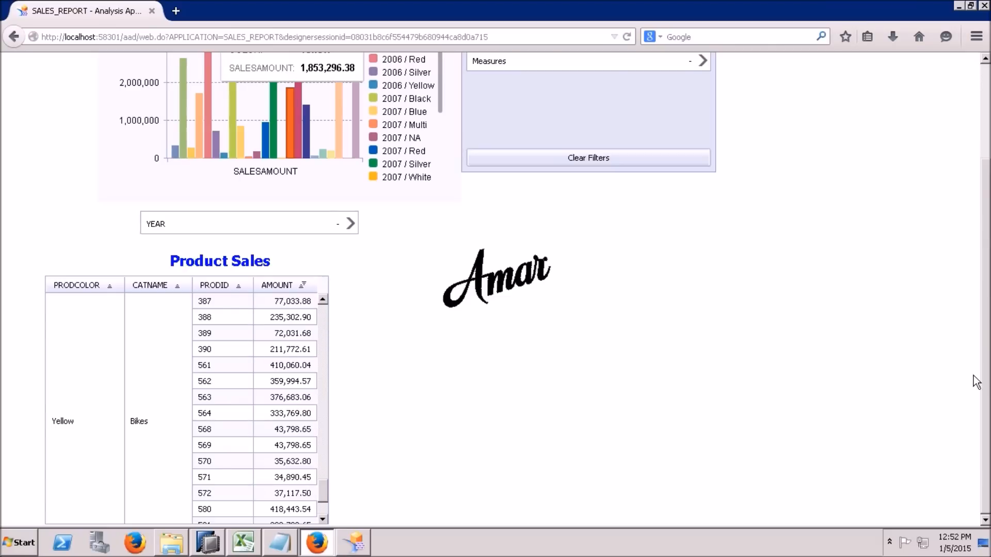
left_click_drag(987, 331, 986, 135)
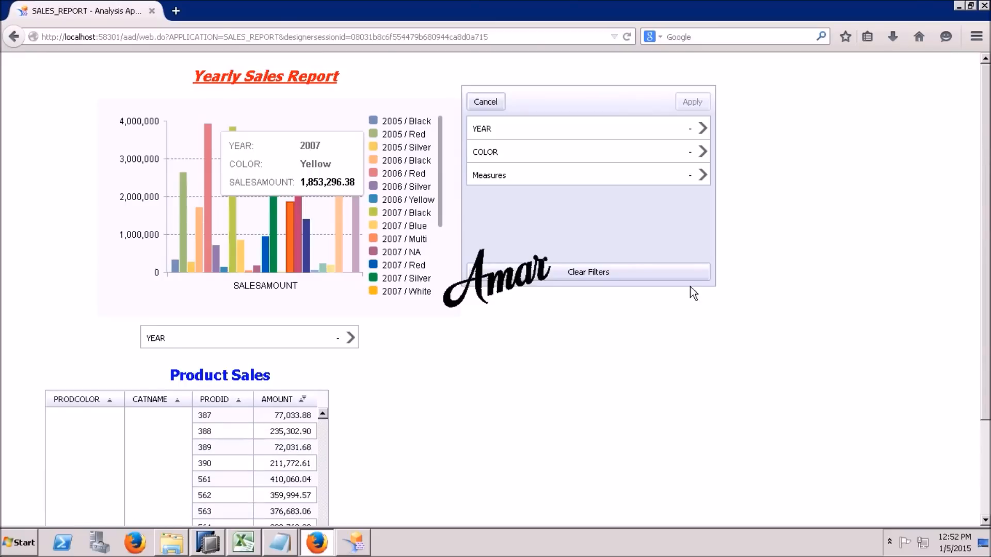